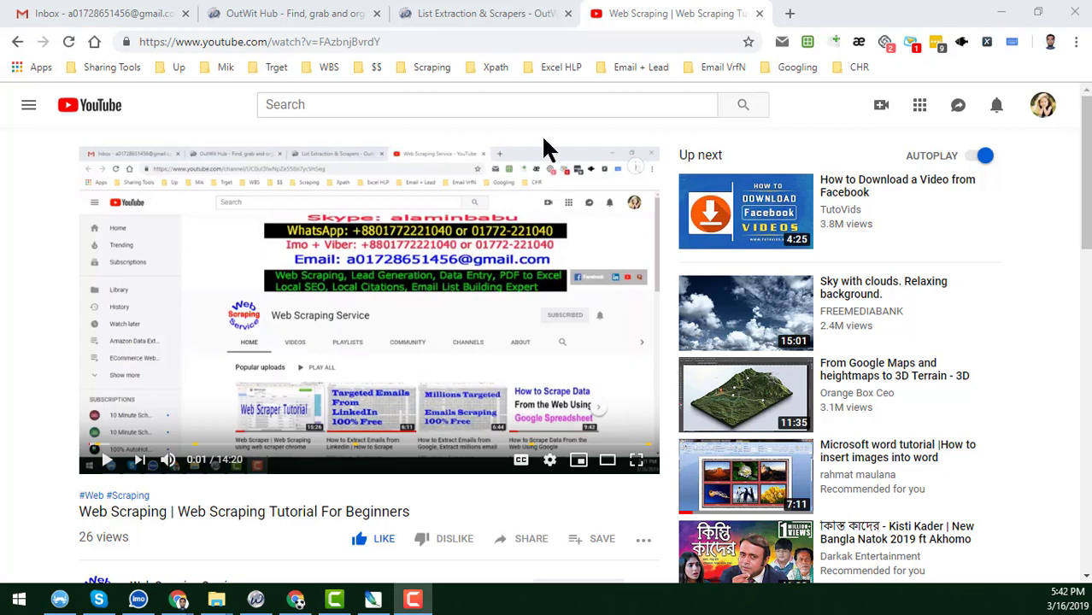
# Review the OutWit Hub product page and the sample list page of largest metropolitan areas by continent.
pyautogui.click(514, 15)
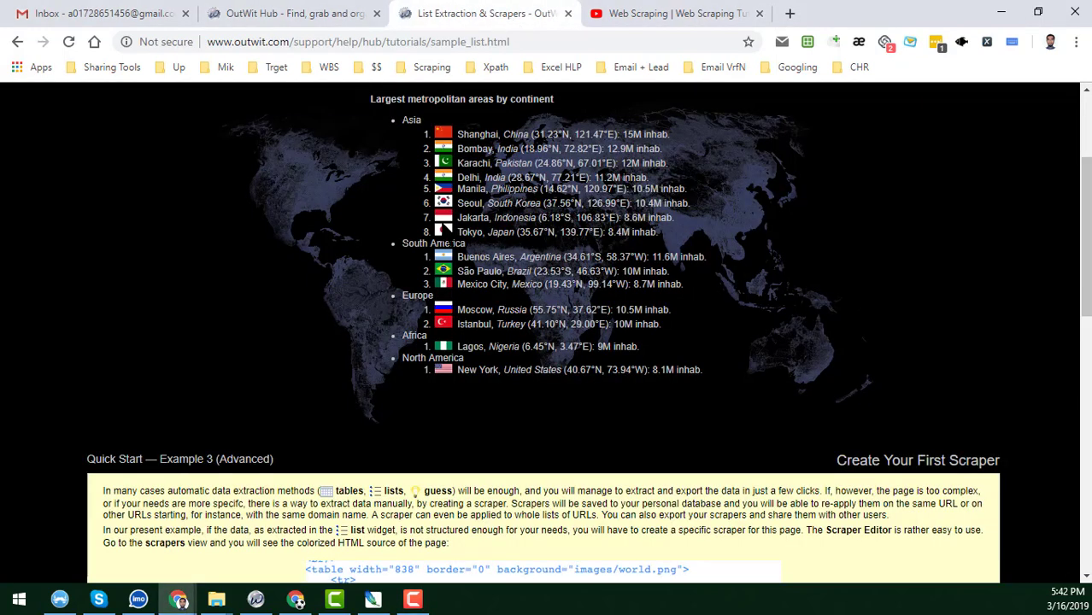
pyautogui.click(352, 15)
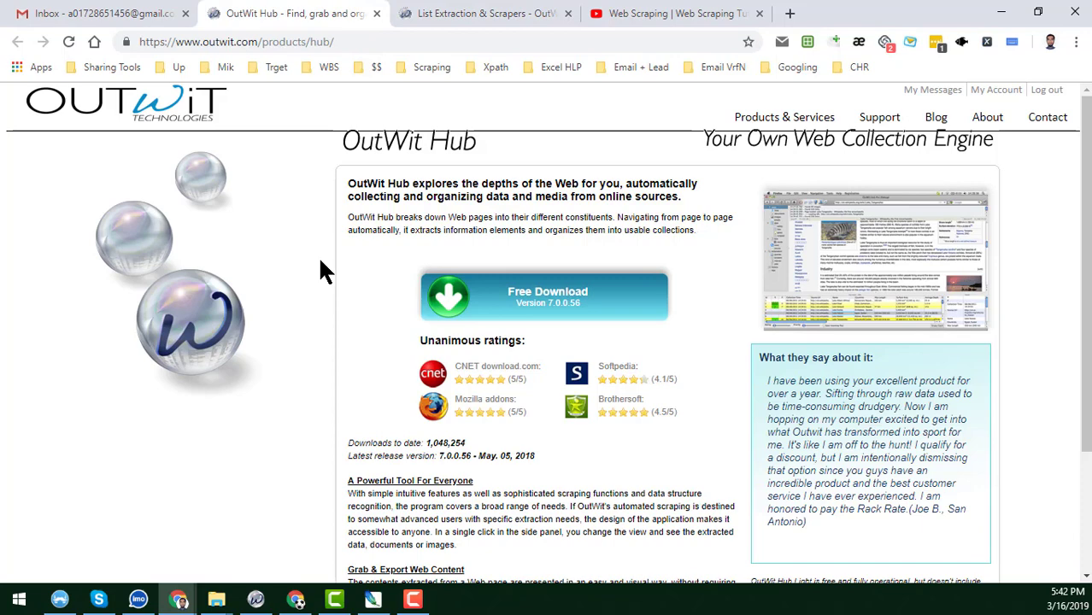
pyautogui.click(465, 15)
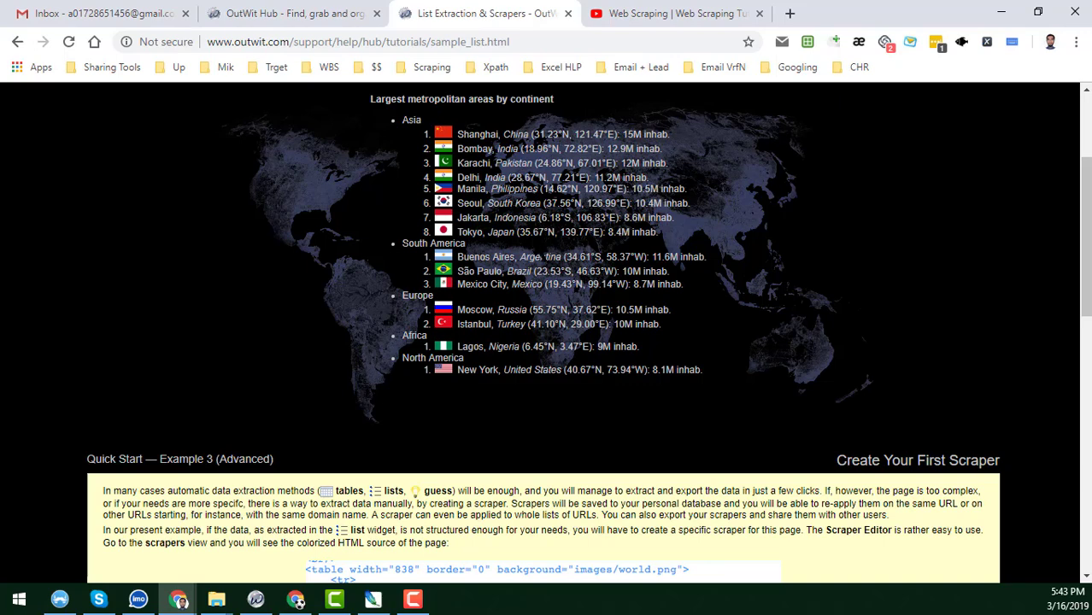
# Switch to OutWit Hub, execute the outwit.com Scraper, and narrow the Source Url column in the scraped results.
pyautogui.click(257, 600)
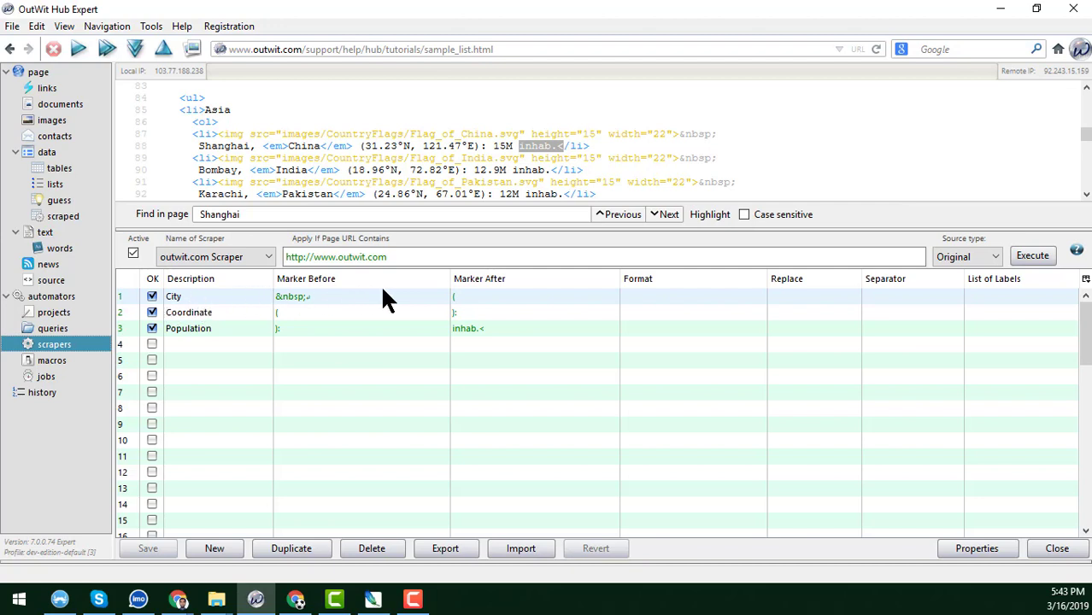
pyautogui.click(1030, 256)
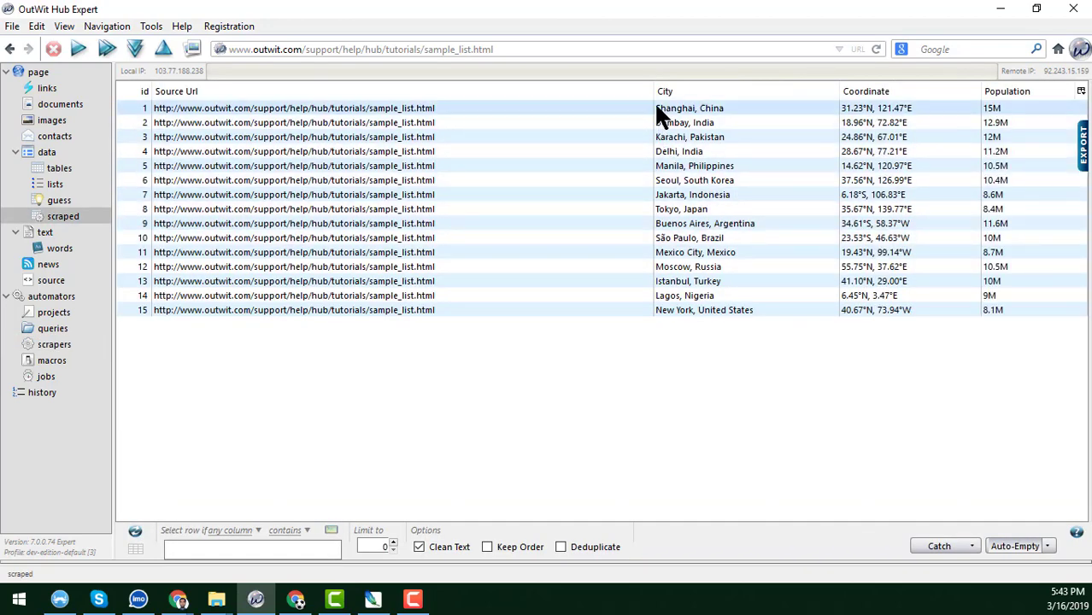
pyautogui.moveTo(653, 90); pyautogui.dragTo(462, 175)
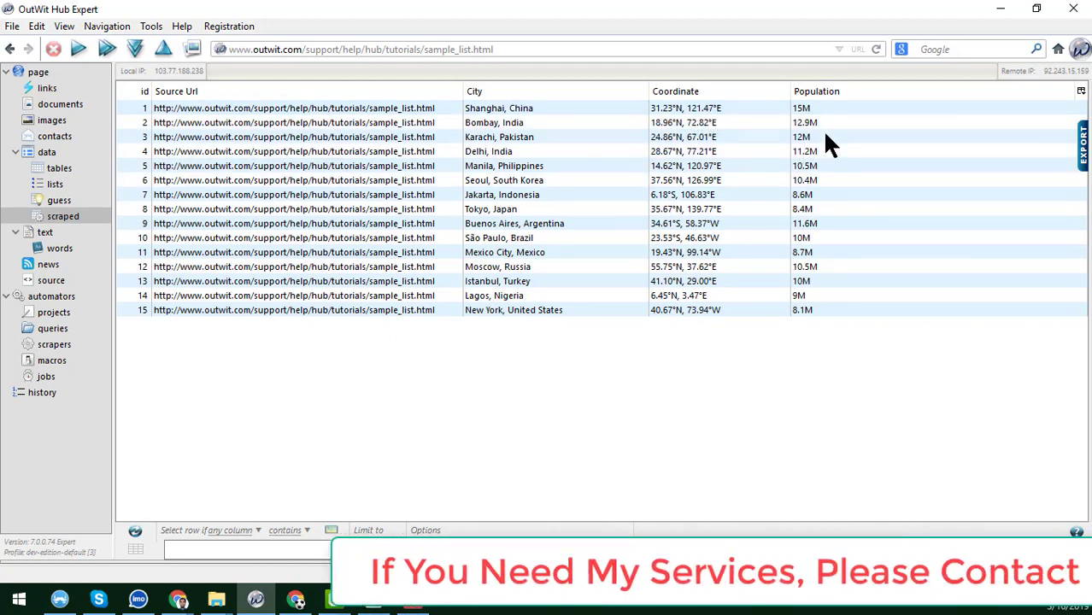
# Compare the sample page's city list with the marker rows defined in the outwit.com Scraper.
pyautogui.click(56, 71)
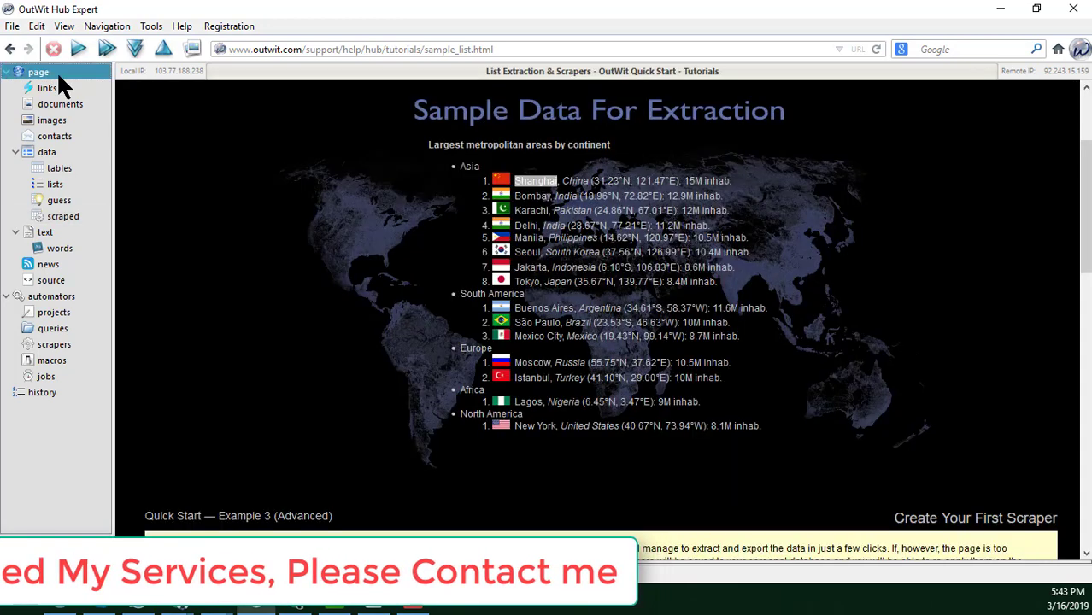
pyautogui.click(517, 180)
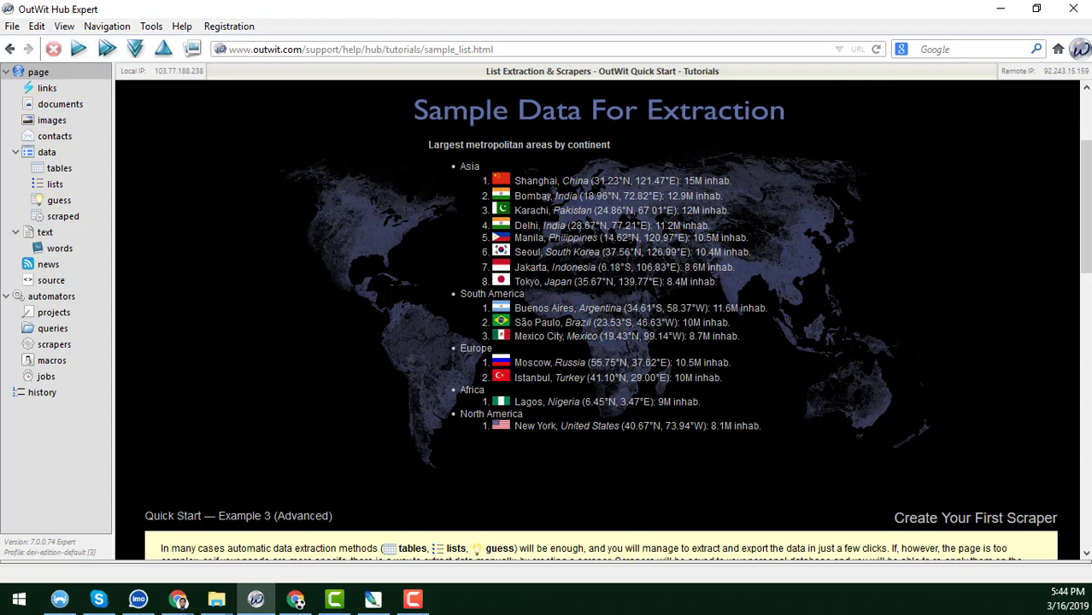
pyautogui.click(71, 346)
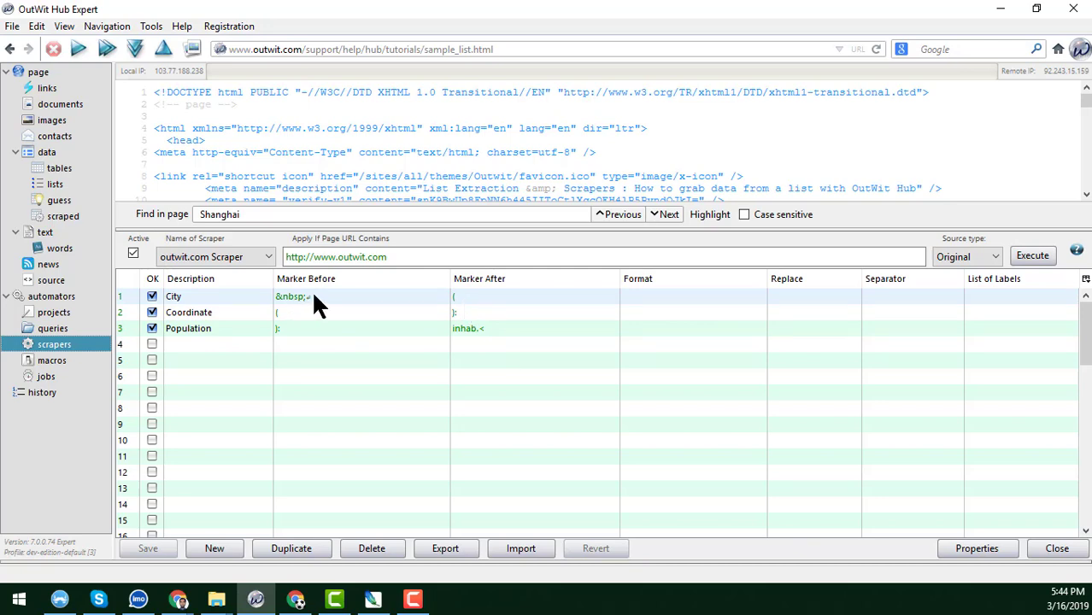
pyautogui.click(53, 71)
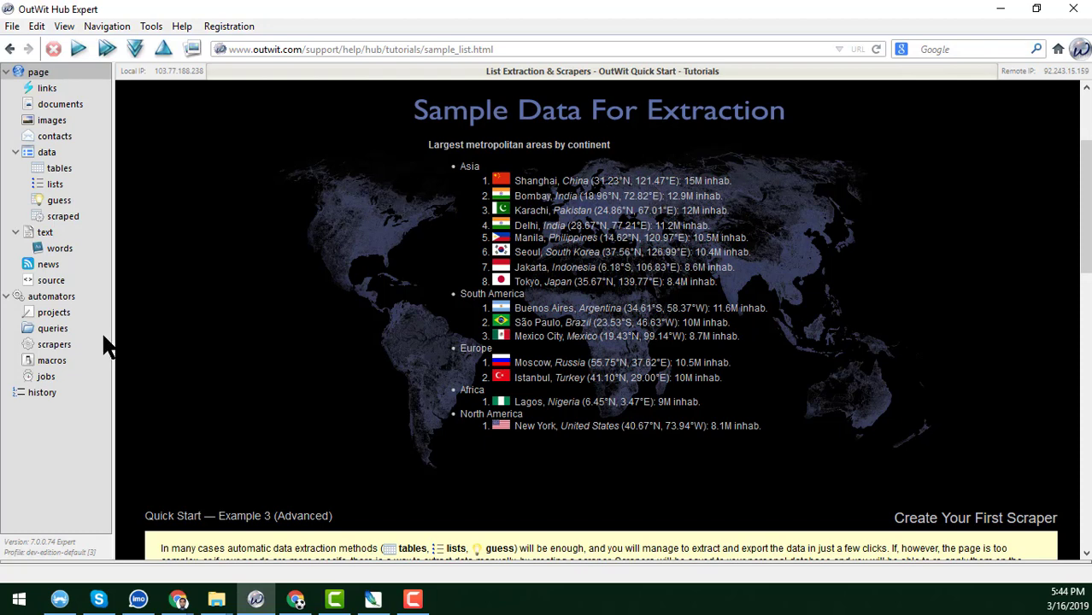
# In the scraper's City row, set the separator to a comma and the list of labels to City,Country, and save.
pyautogui.click(70, 341)
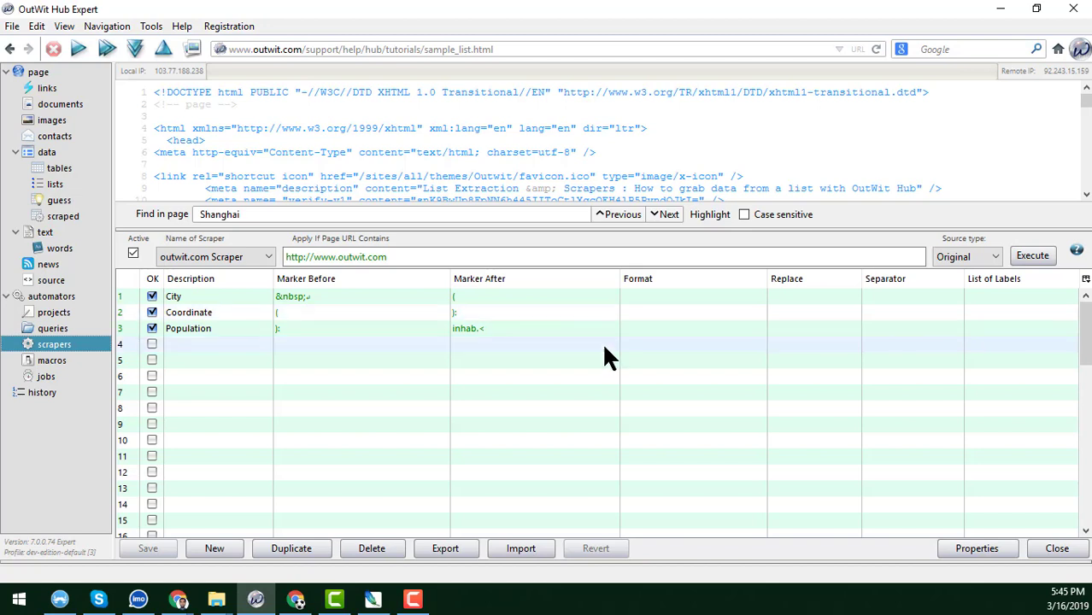
pyautogui.click(201, 295)
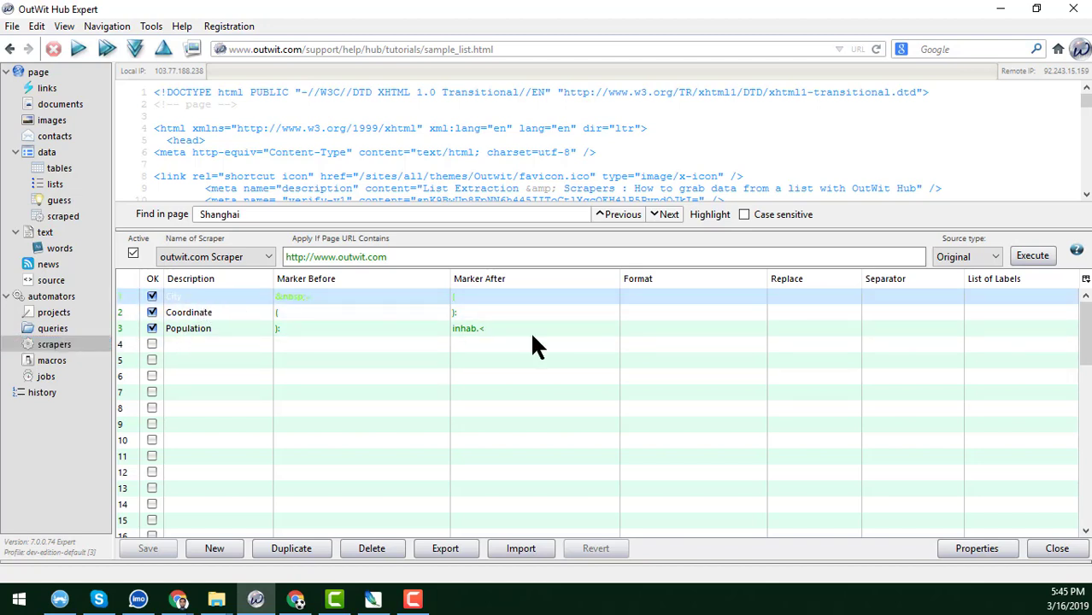
pyautogui.click(904, 299)
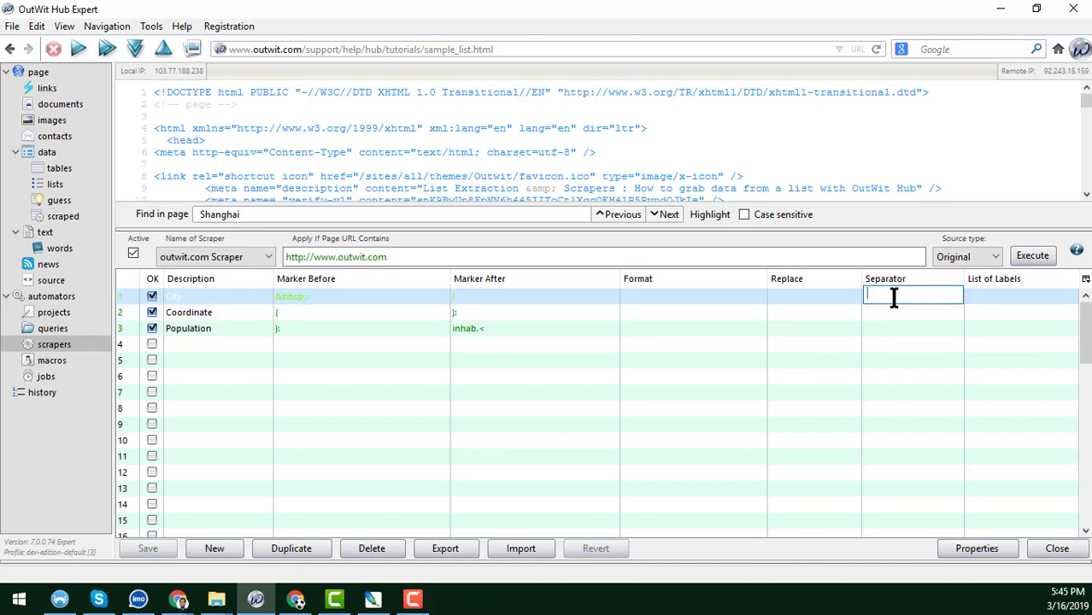
pyautogui.write(',')
pyautogui.click(994, 295)
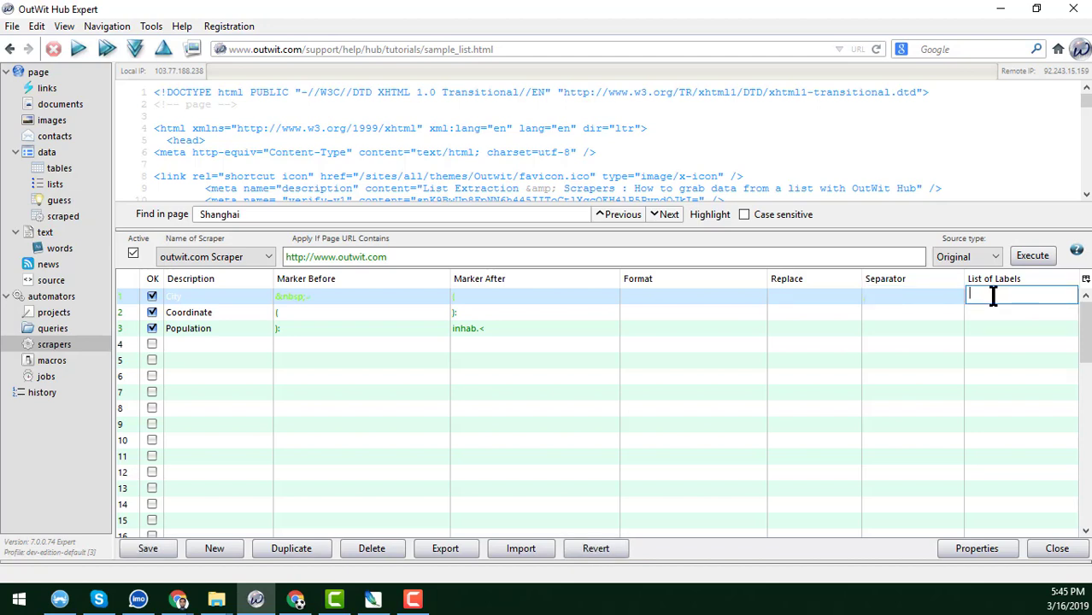
pyautogui.write('City,Country')
pyautogui.click(167, 549)
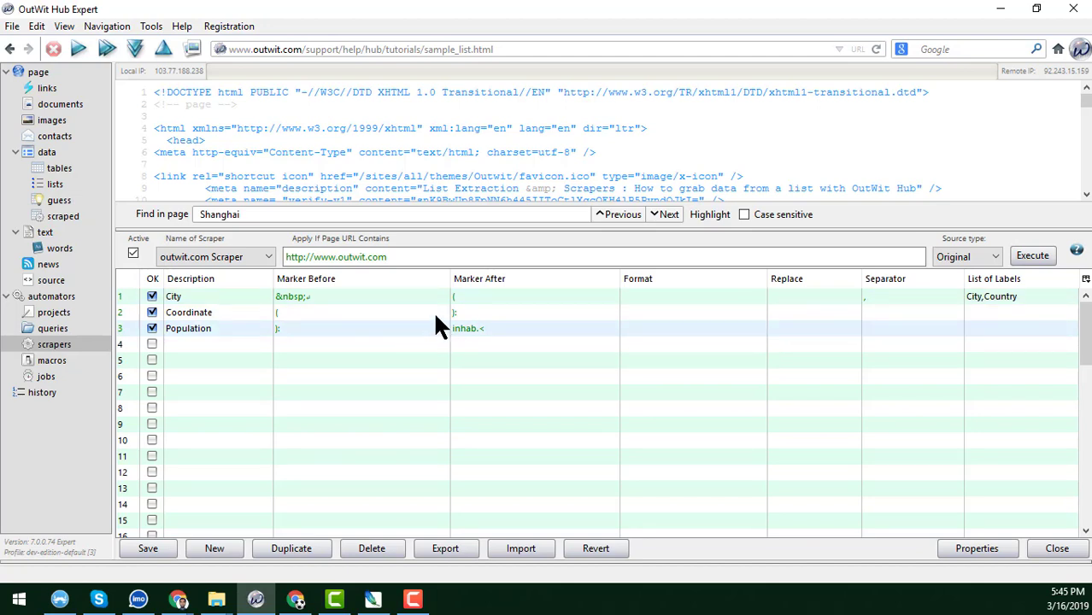
# In the scraper's Coordinate row, set the separator to a comma and the list of labels to Lattitude,Longitude, and save.
pyautogui.click(894, 313)
pyautogui.click(895, 313)
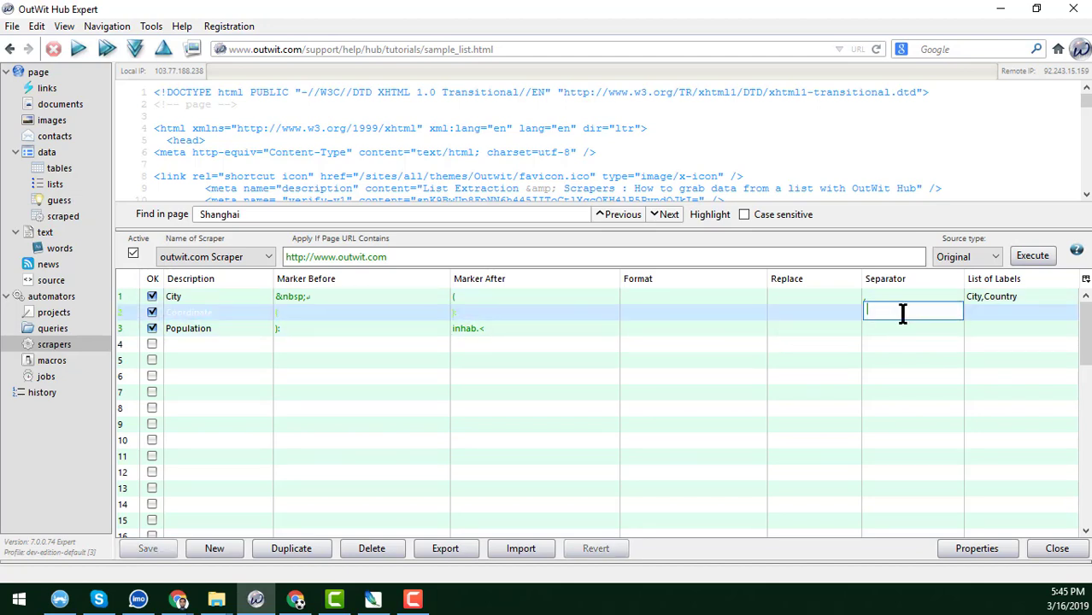
pyautogui.write(',')
pyautogui.click(984, 311)
pyautogui.click(1009, 314)
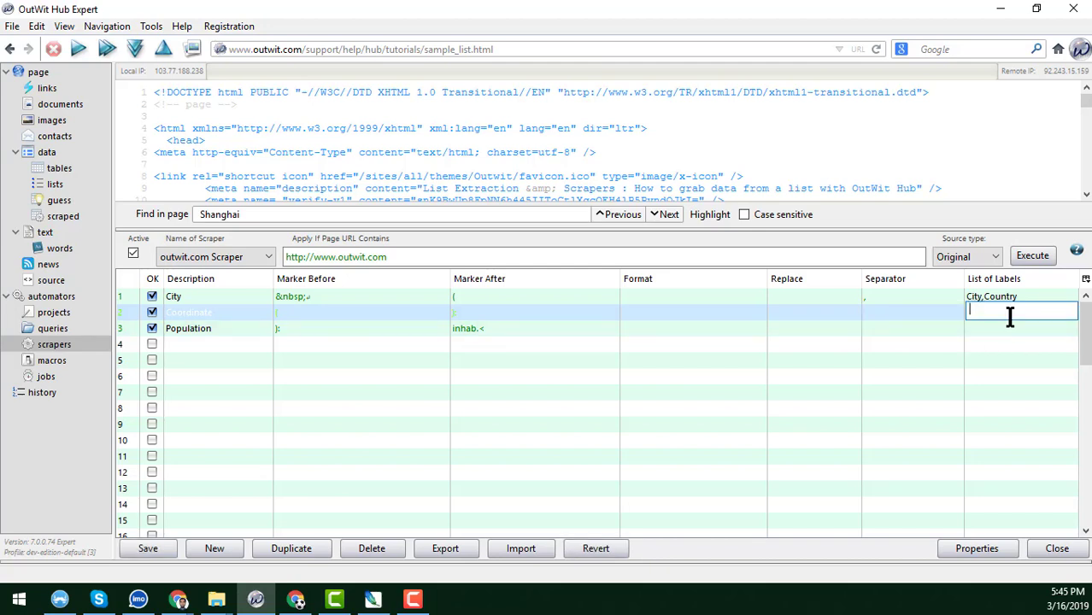
pyautogui.write('Lattitude,Longitude')
pyautogui.click(169, 551)
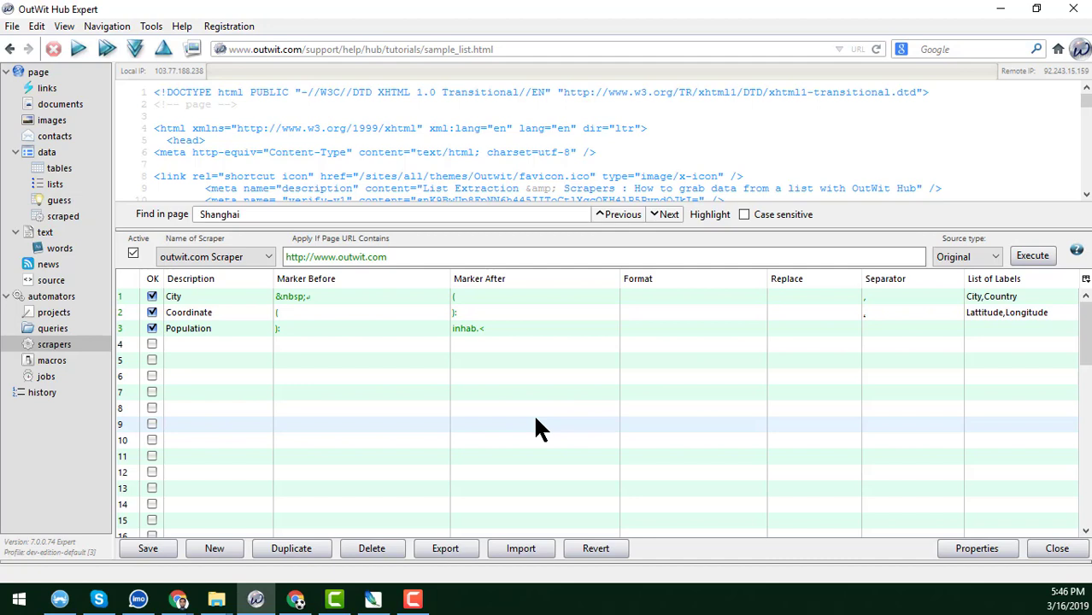
pyautogui.click(154, 550)
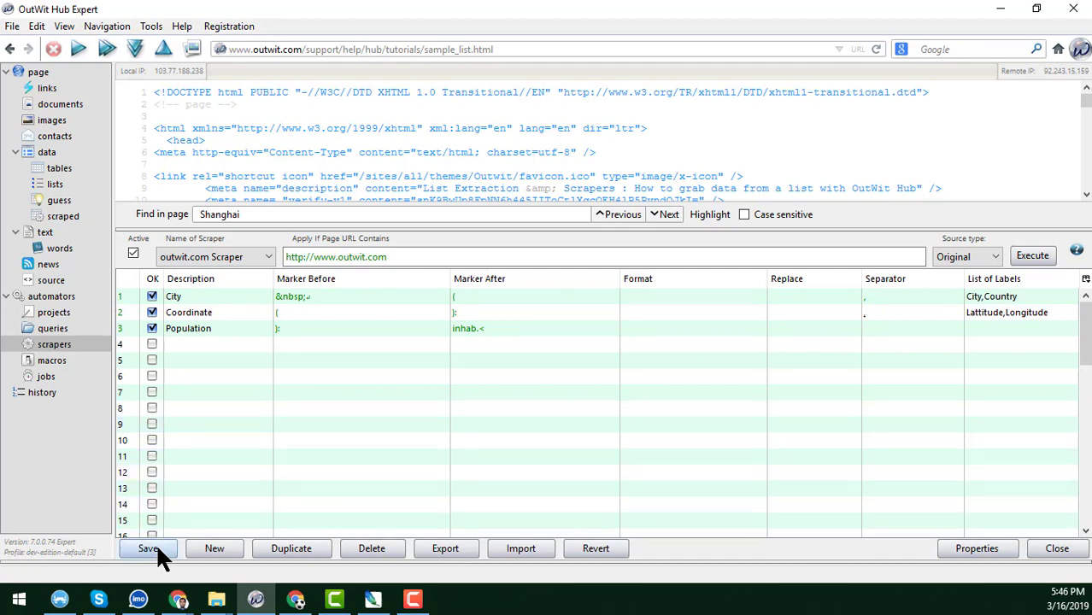
# Execute the edited scraper and narrow the Source Url column in the new results.
pyautogui.click(1034, 256)
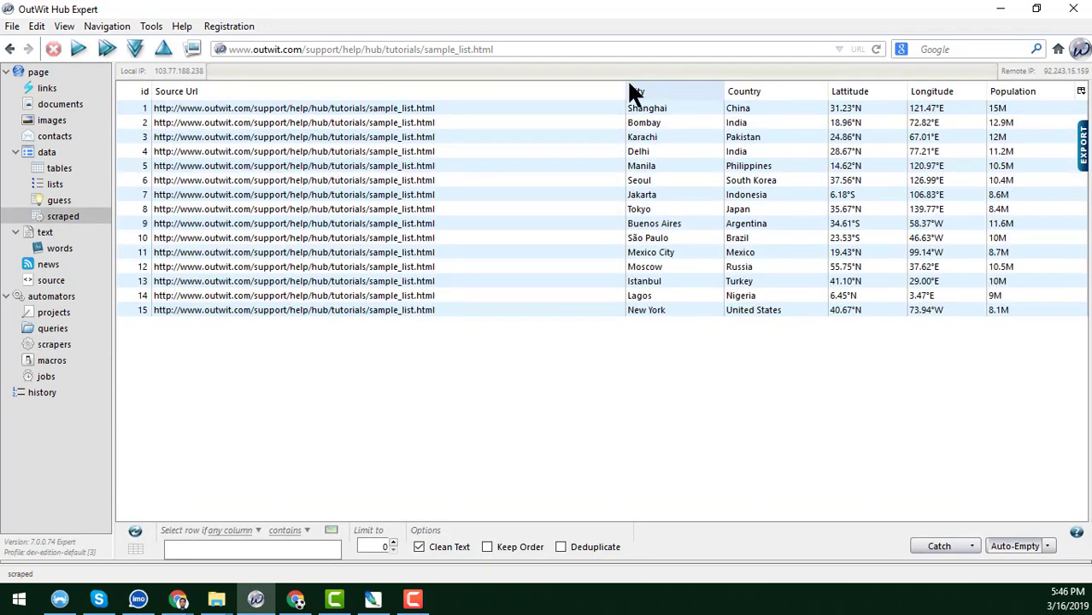
pyautogui.moveTo(628, 92); pyautogui.dragTo(475, 137)
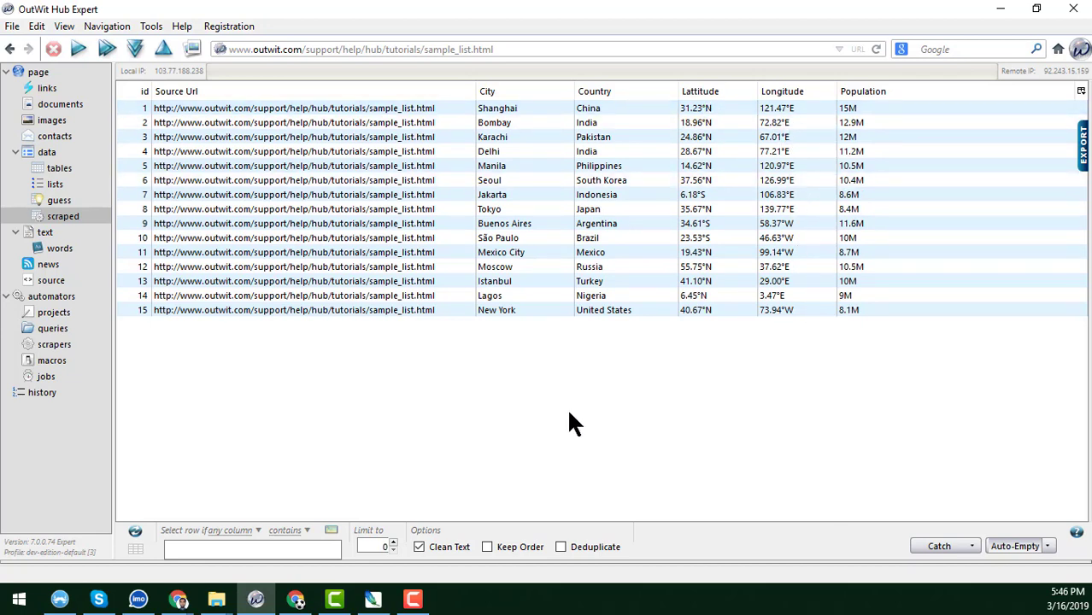
# Switch to Chrome, open Shanghai's flag image separately to check its web address, and return to the sample list page.
pyautogui.click(1001, 9)
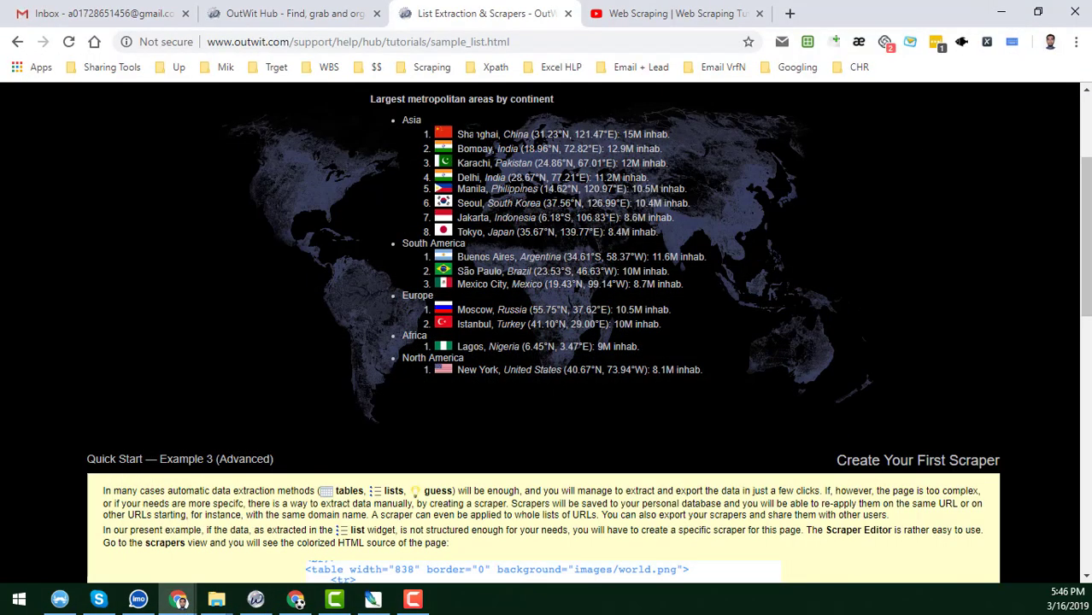
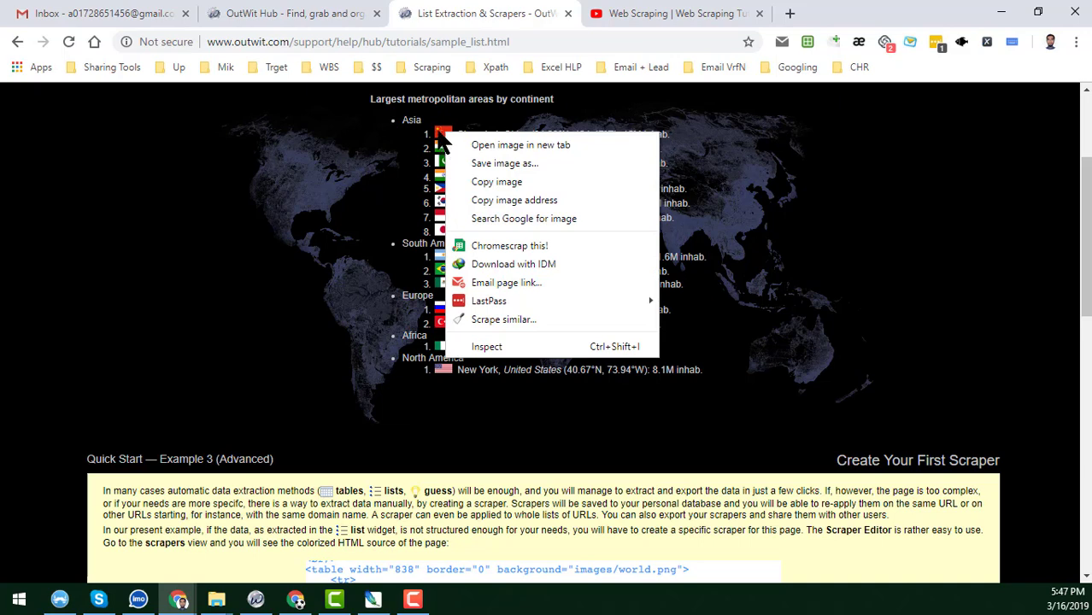
pyautogui.rightClick(439, 132)
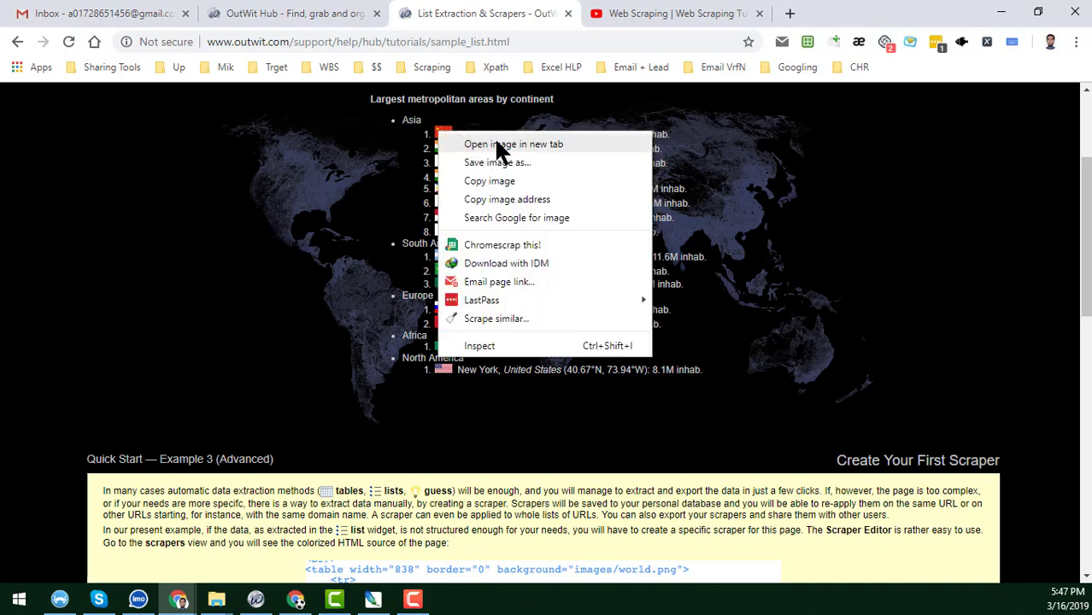
pyautogui.click(483, 145)
pyautogui.click(607, 9)
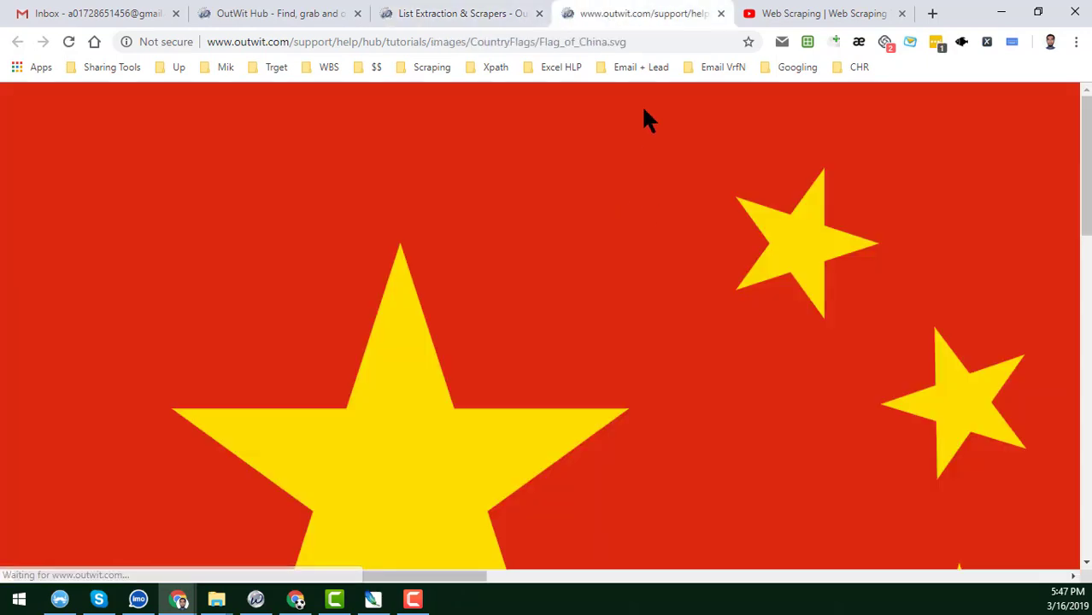
pyautogui.click(655, 42)
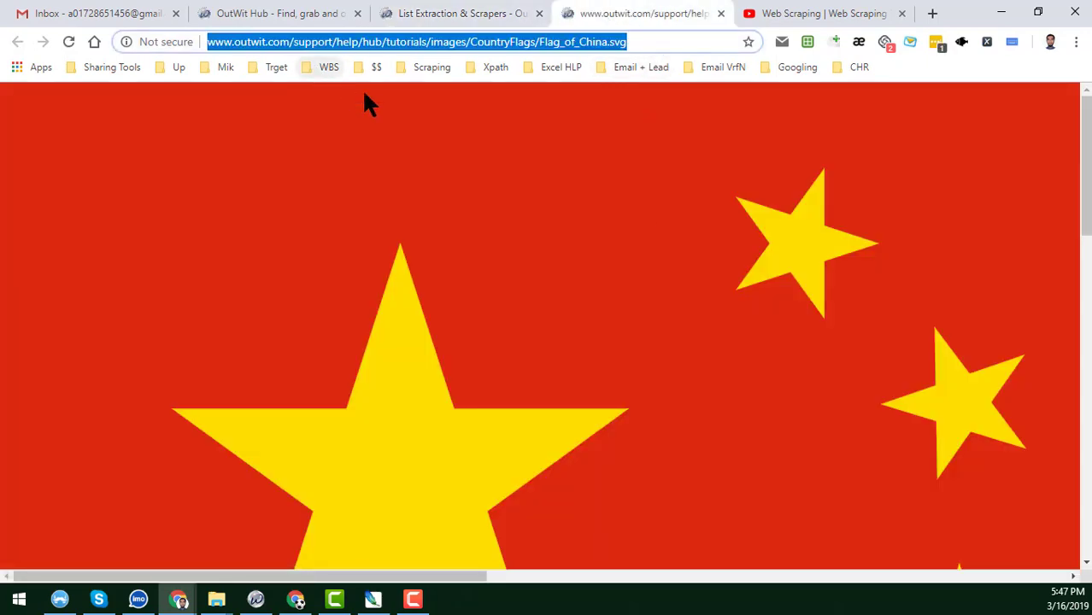
pyautogui.click(464, 13)
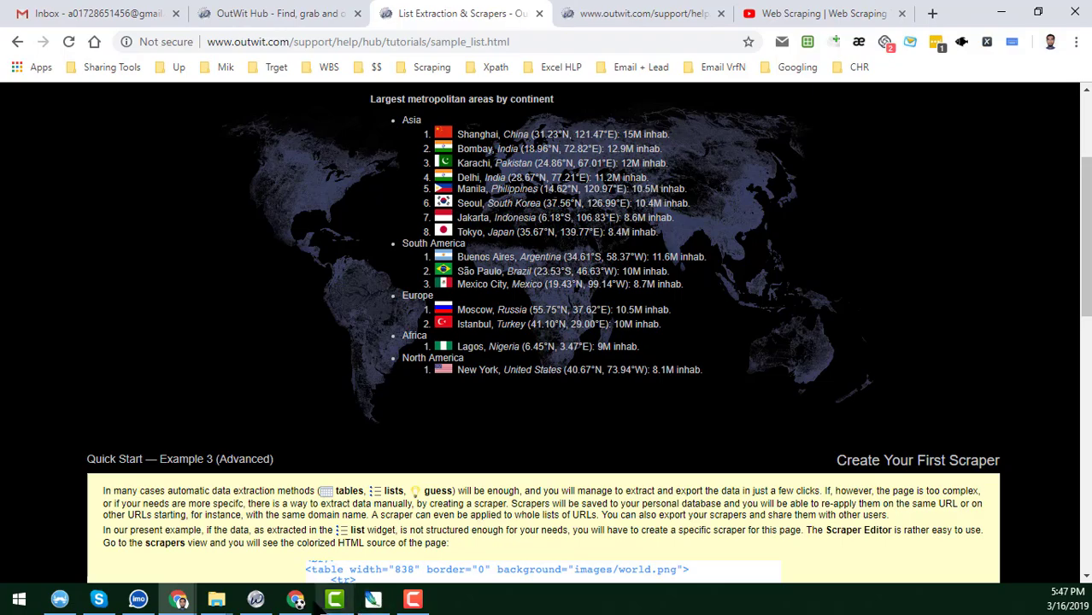
# Switch back to OutWit Hub, reopen the outwit.com Scraper for editing, and enlarge the page source area.
pyautogui.click(260, 601)
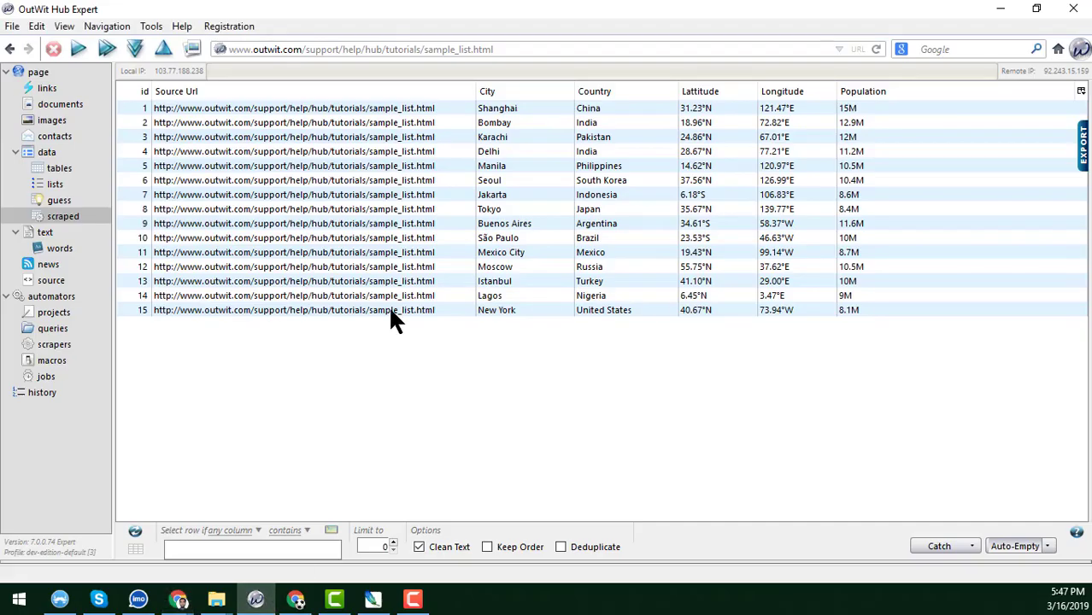
pyautogui.click(53, 344)
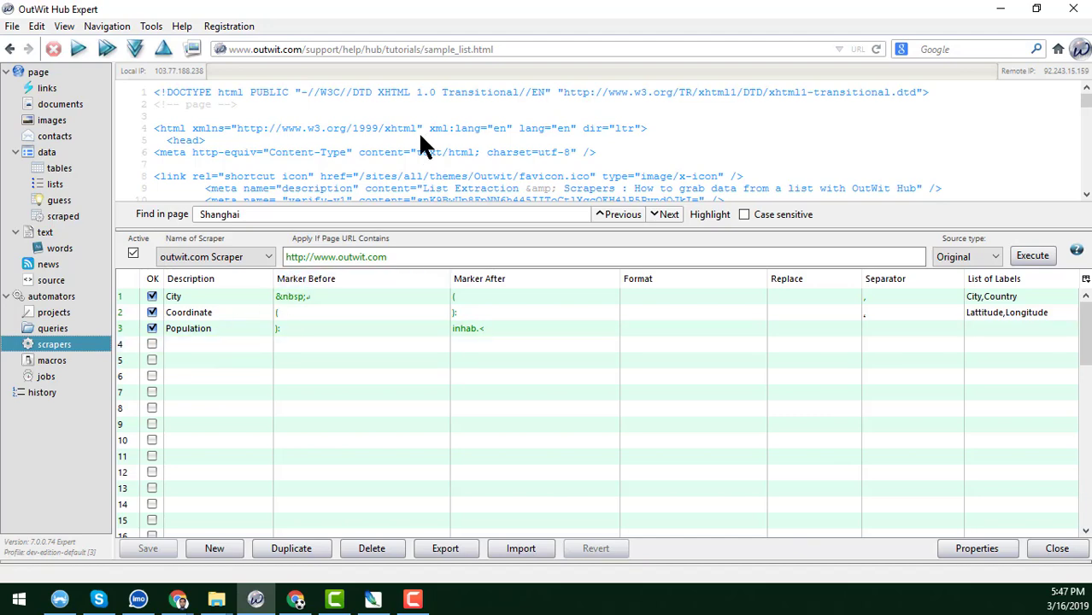
pyautogui.scroll(-2, 418, 131)
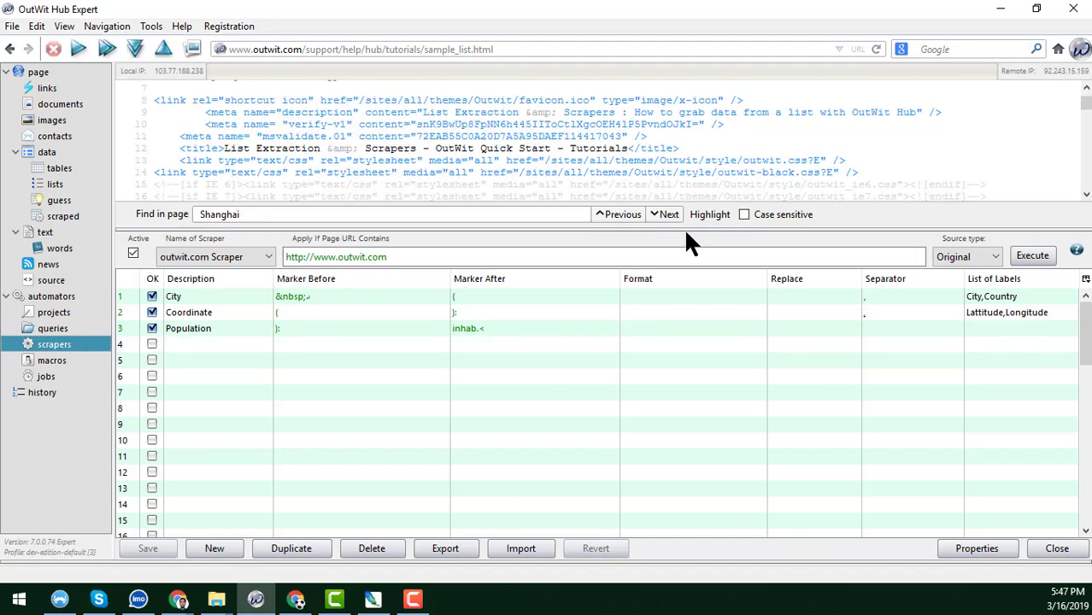
pyautogui.moveTo(683, 229); pyautogui.dragTo(687, 289)
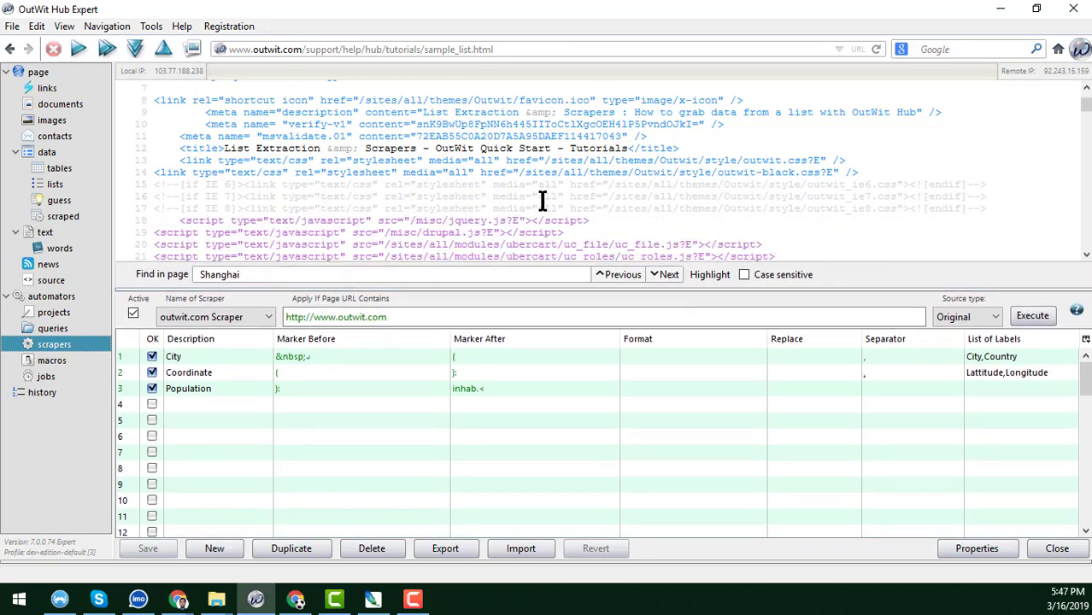
# Find the Shanghai entry in the page source and select its image path images/CountryFlags/Flag_of_China.svg.
pyautogui.scroll(-11, 542, 200)
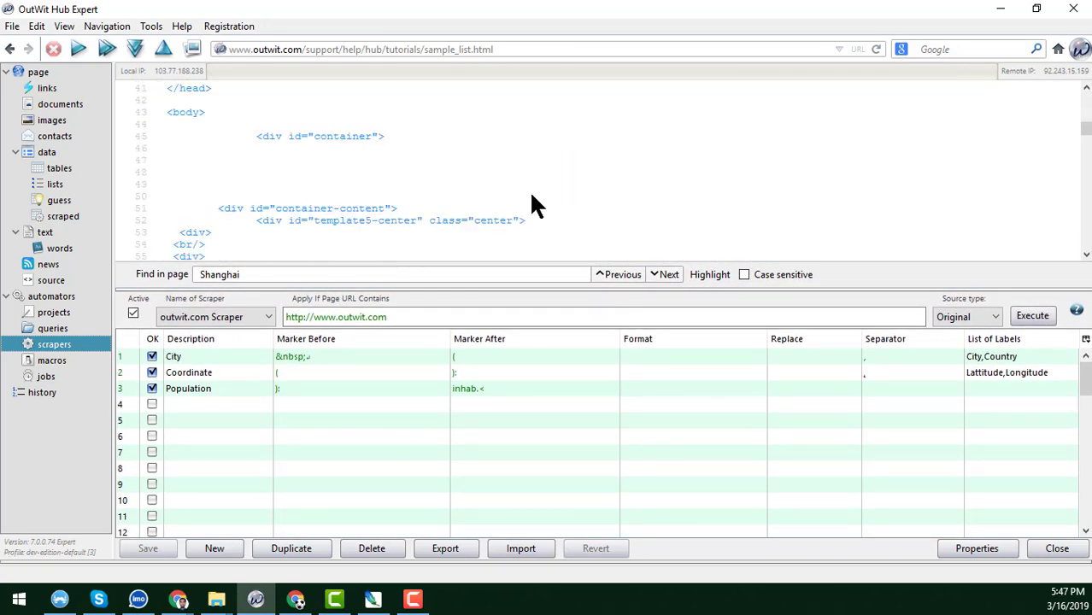
pyautogui.scroll(-8, 531, 204)
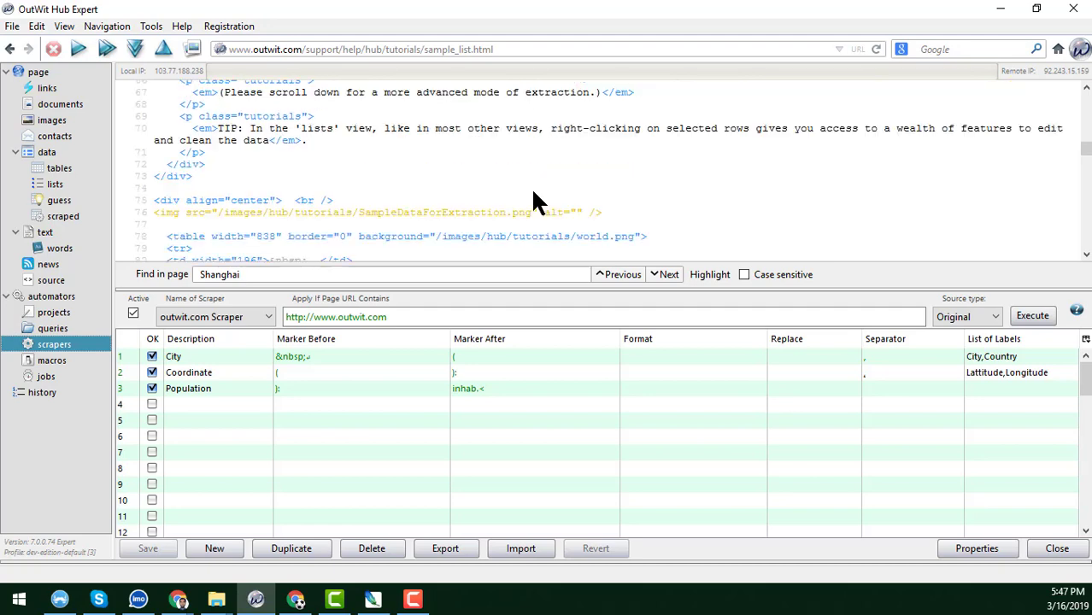
pyautogui.scroll(-4, 534, 199)
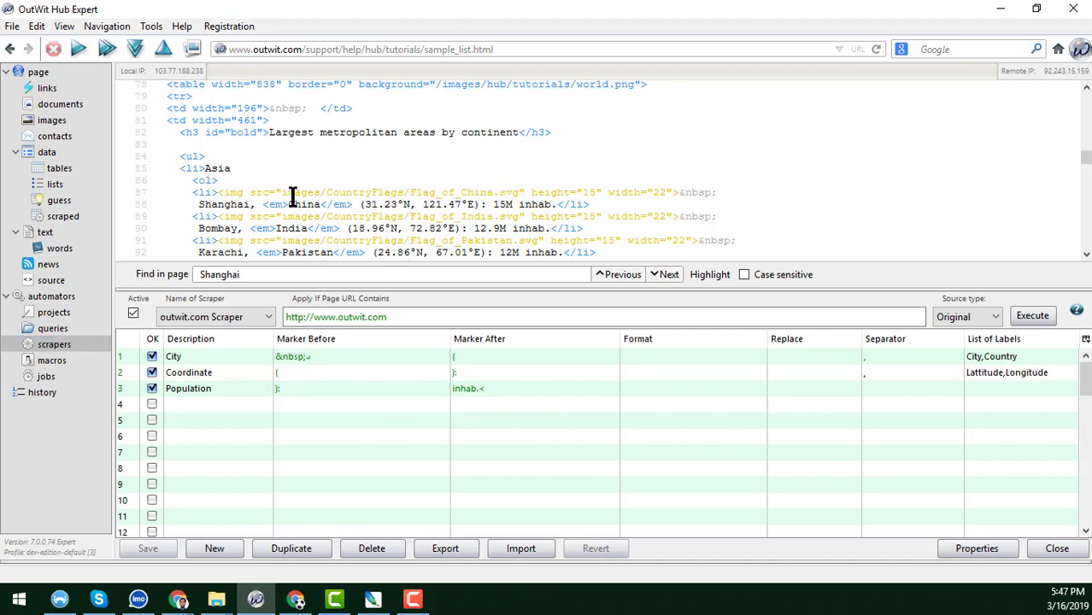
pyautogui.click(193, 195)
pyautogui.moveTo(282, 193); pyautogui.dragTo(518, 194)
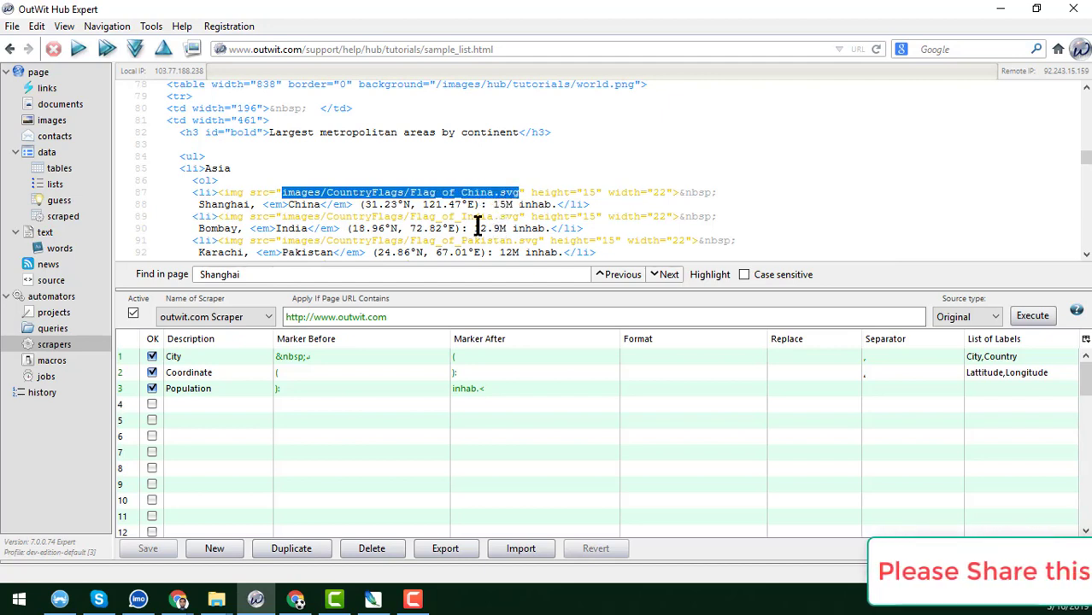
# Copy <li><img src=" from before Shanghai's flag path in the page source and paste it as the fourth row's Marker Before.
pyautogui.click(292, 194)
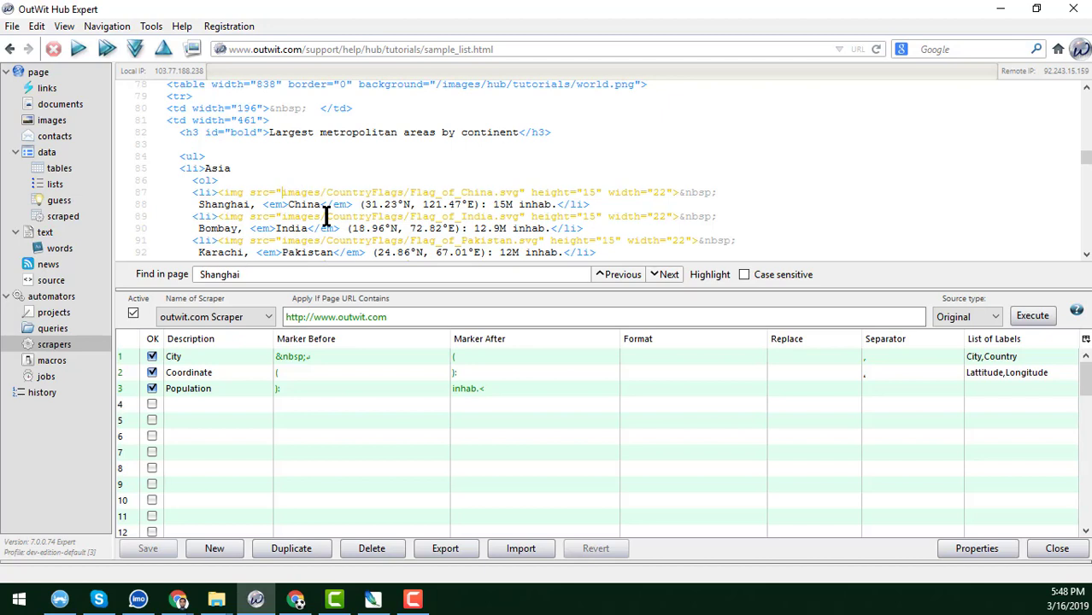
pyautogui.hotkey('shift', 'Home')
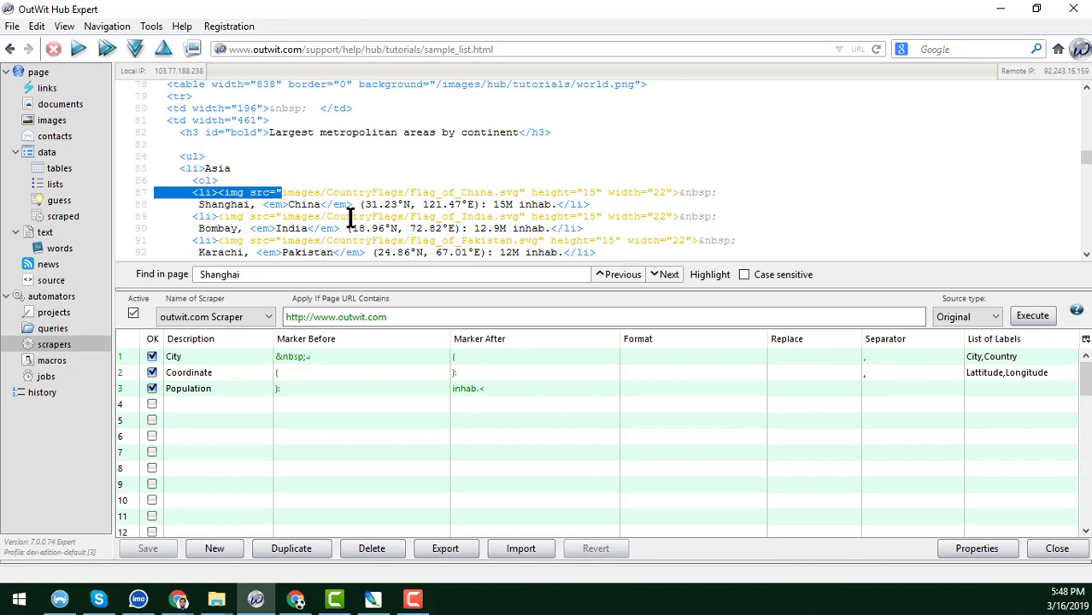
pyautogui.click(191, 195)
pyautogui.hotkey('shift', 'Right')
pyautogui.hotkey('shift', 'Right')
pyautogui.hotkey('shift', 'Right')
pyautogui.hotkey('shift', 'Right')
pyautogui.hotkey('shift', 'Right')
pyautogui.hotkey('shift', 'Right')
pyautogui.hotkey('shift', 'Right')
pyautogui.hotkey('shift', 'Right')
pyautogui.hotkey('shift', 'Right')
pyautogui.hotkey('shift', 'Right')
pyautogui.hotkey('shift', 'Right')
pyautogui.hotkey('shift', 'Right')
pyautogui.hotkey('shift', 'Right')
pyautogui.hotkey('shift', 'Right')
pyautogui.hotkey('shift', 'Right')
pyautogui.hotkey('ctrl', 'c')
pyautogui.click(309, 403)
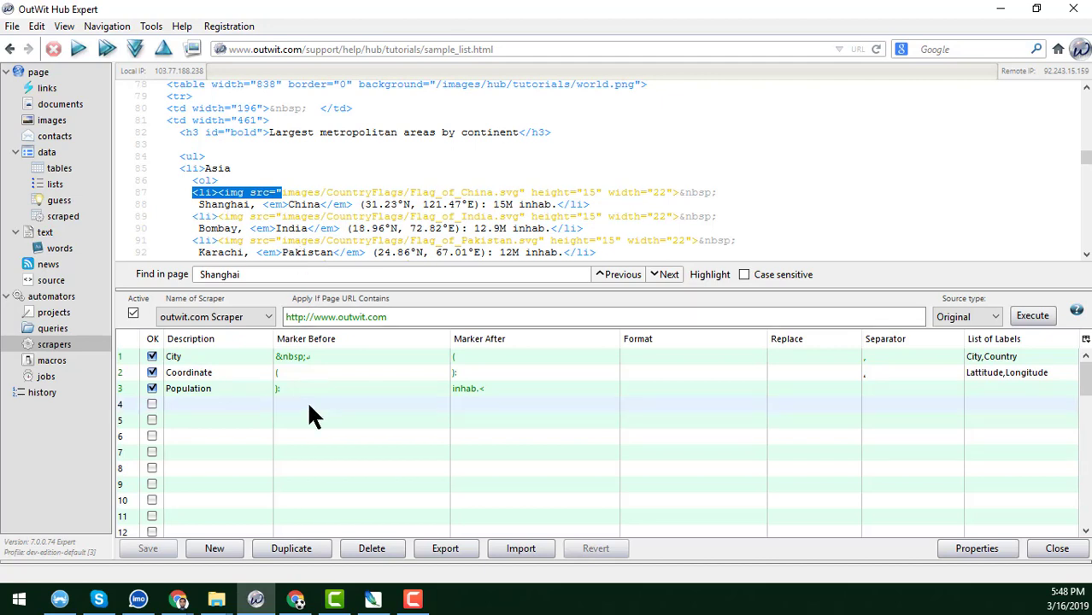
pyautogui.click(309, 404)
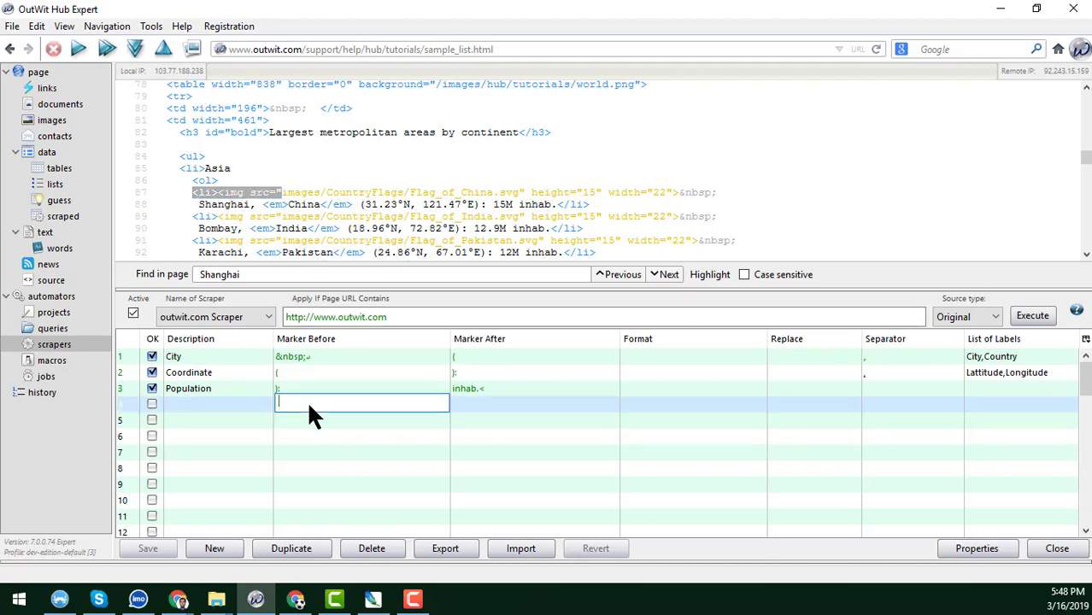
pyautogui.hotkey('ctrl', 'v')
pyautogui.press('Return')
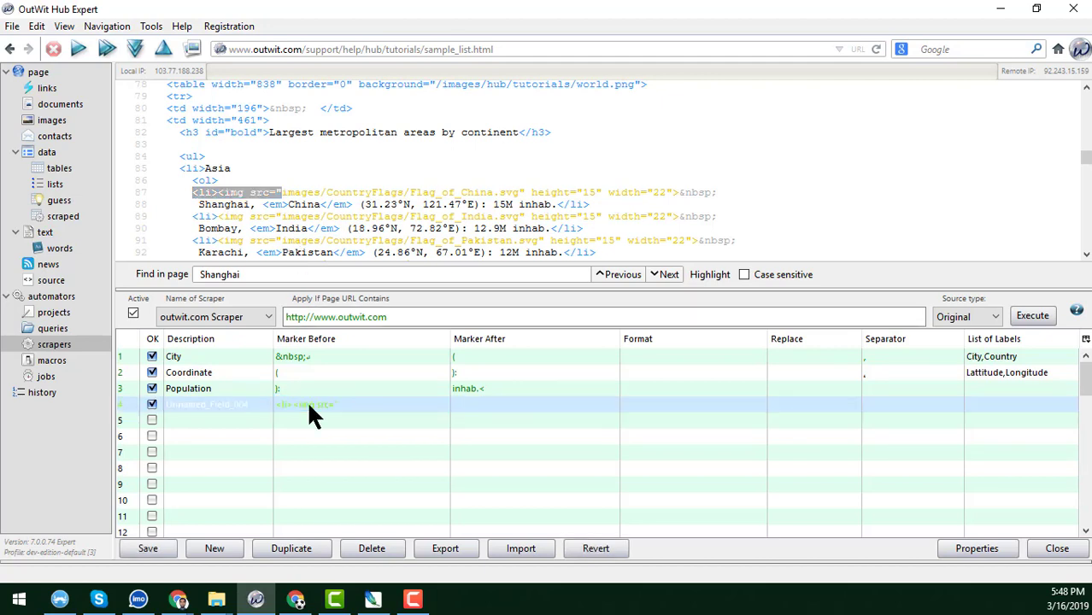
# Set the fourth row's Marker After to the closing double quote that follows the flag path, and save the scraper.
pyautogui.click(517, 194)
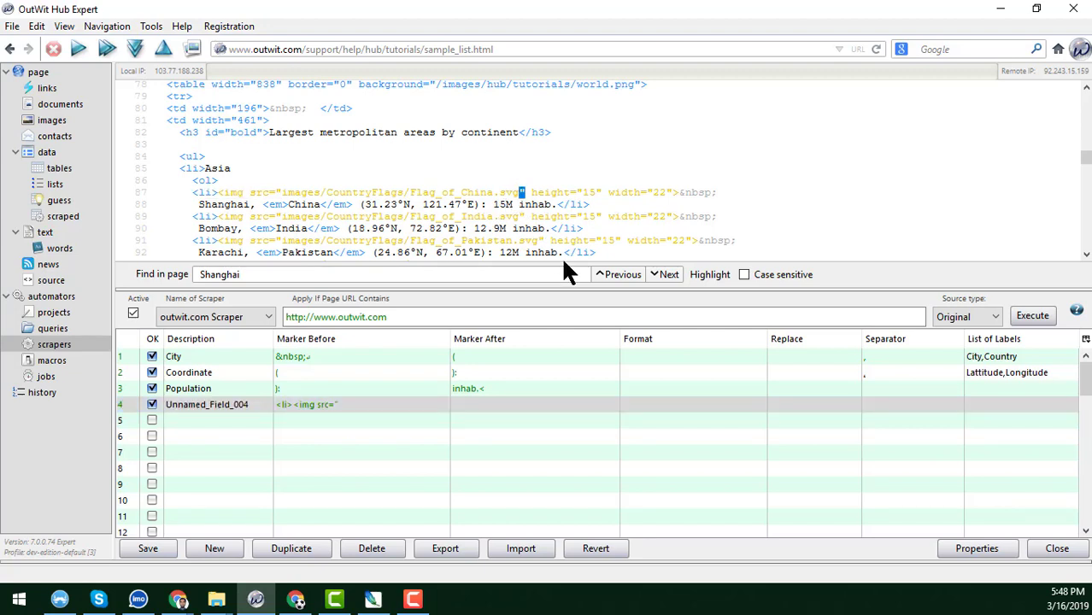
pyautogui.click(509, 403)
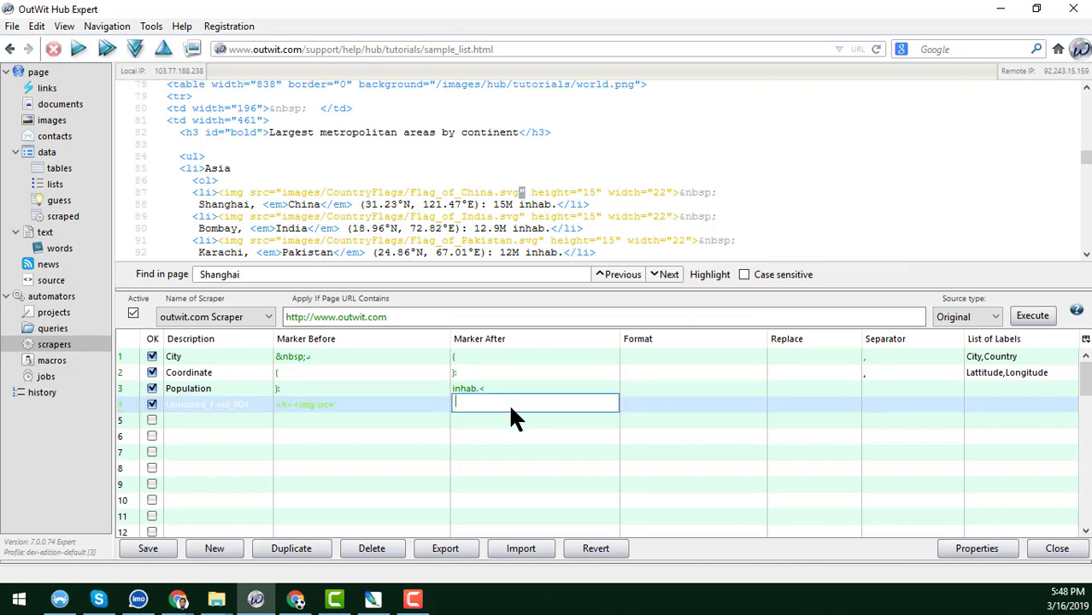
pyautogui.write('"')
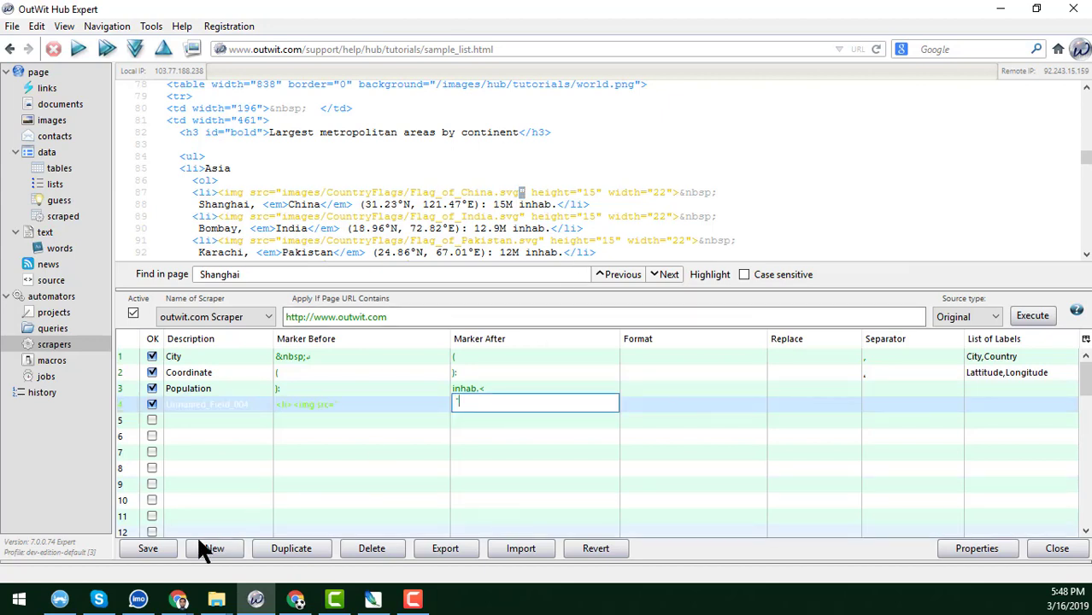
pyautogui.click(151, 551)
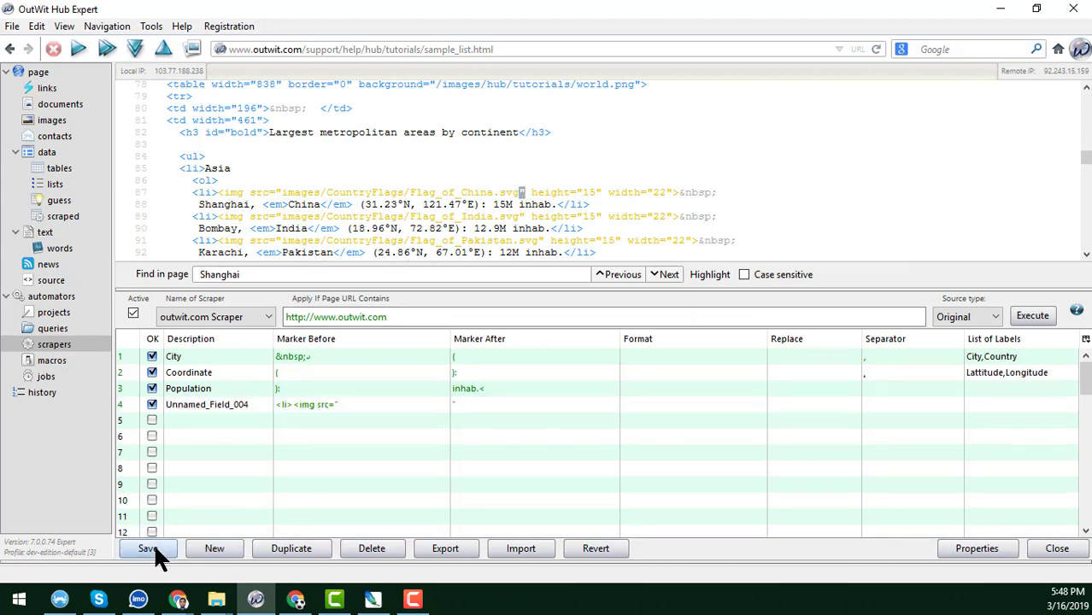
# Change the fourth row's description to Flag and save the scraper.
pyautogui.doubleClick(241, 401)
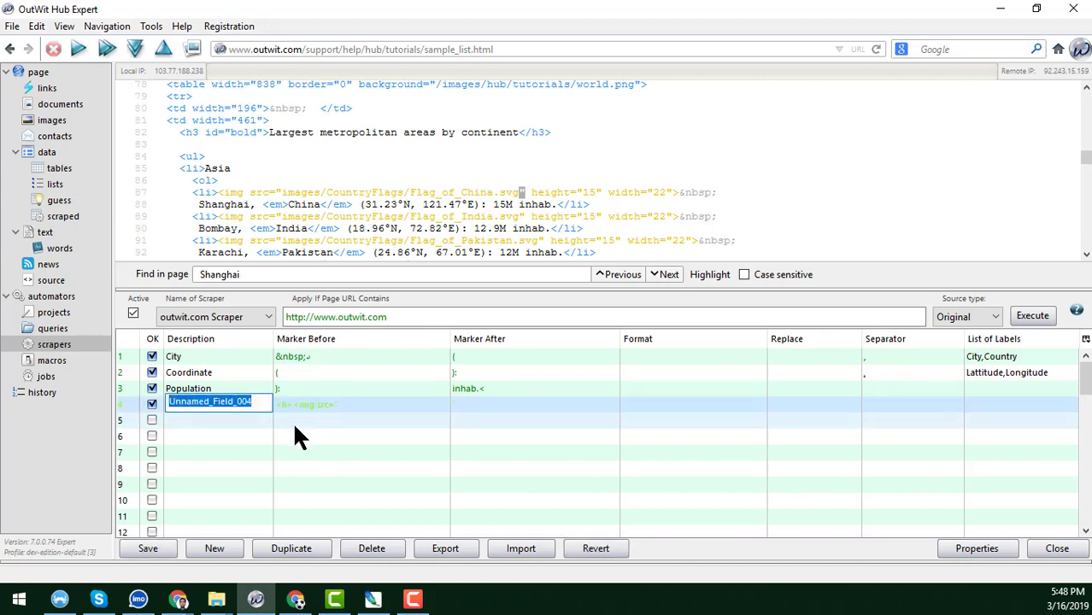
pyautogui.write('Fla')
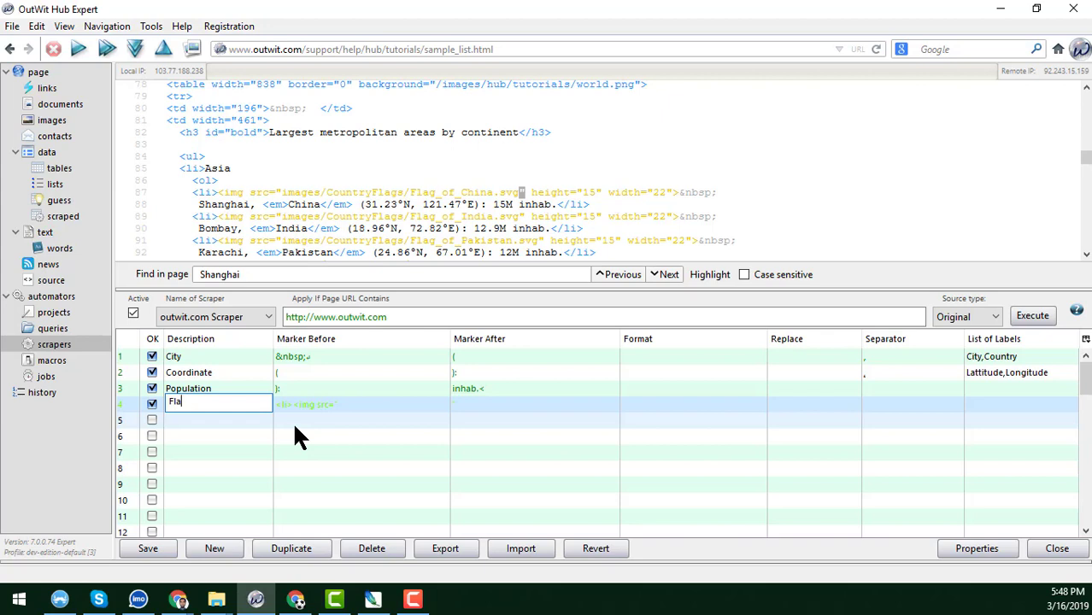
pyautogui.write('g')
pyautogui.press('Return')
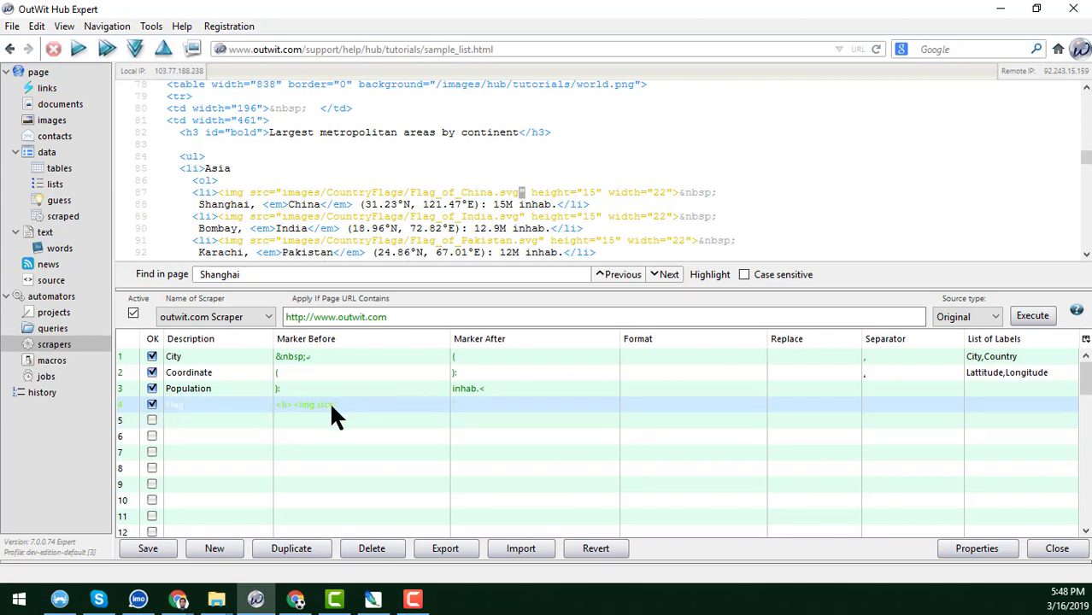
pyautogui.click(152, 548)
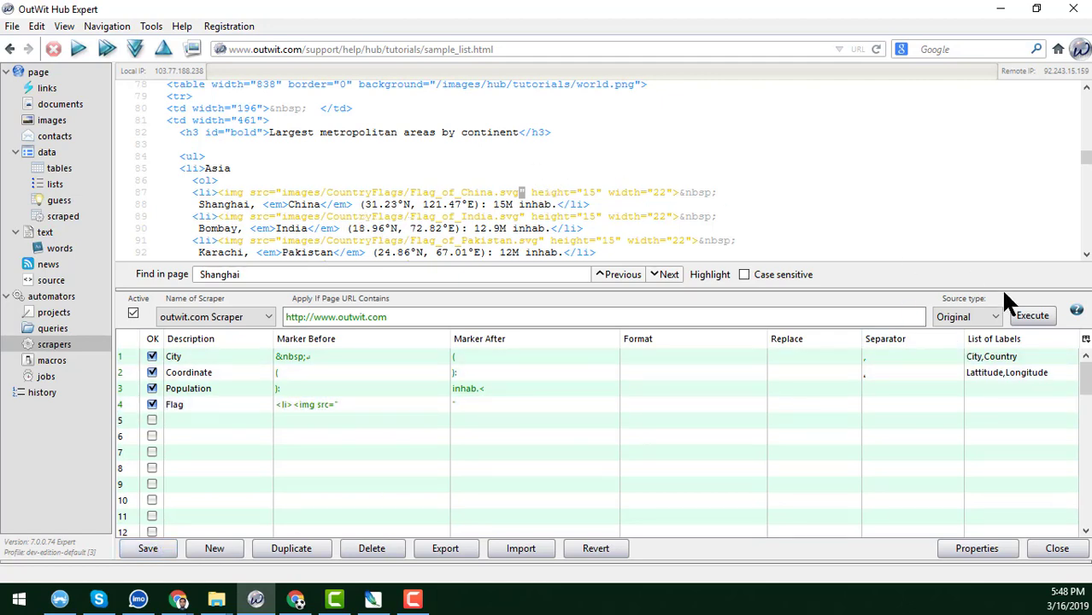
# Execute the scraper and slightly narrow the Source Url and Flag columns in the results.
pyautogui.click(1034, 316)
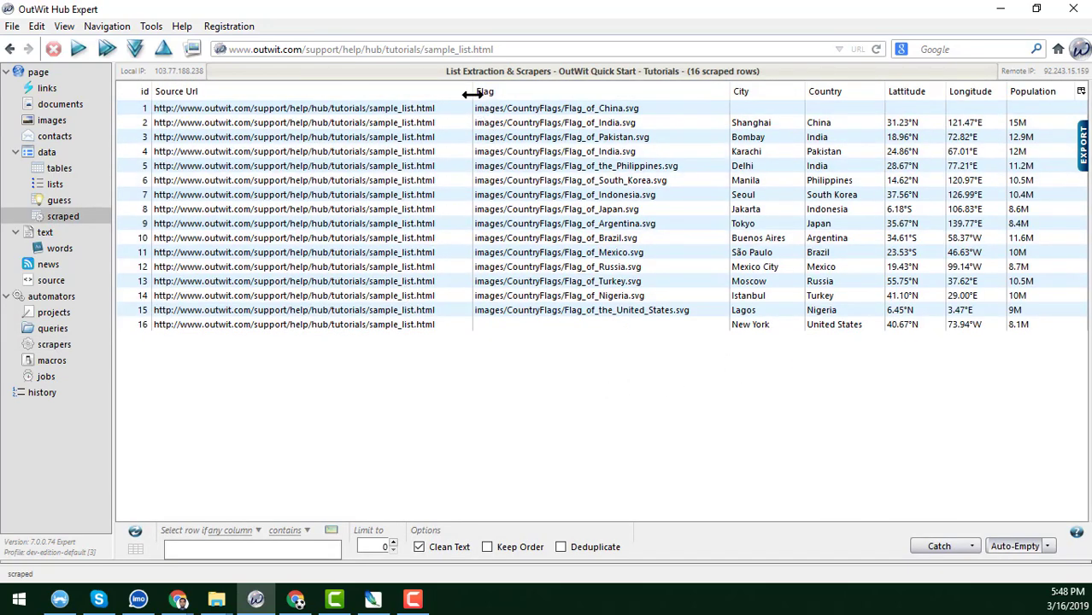
pyautogui.moveTo(472, 94); pyautogui.dragTo(459, 96)
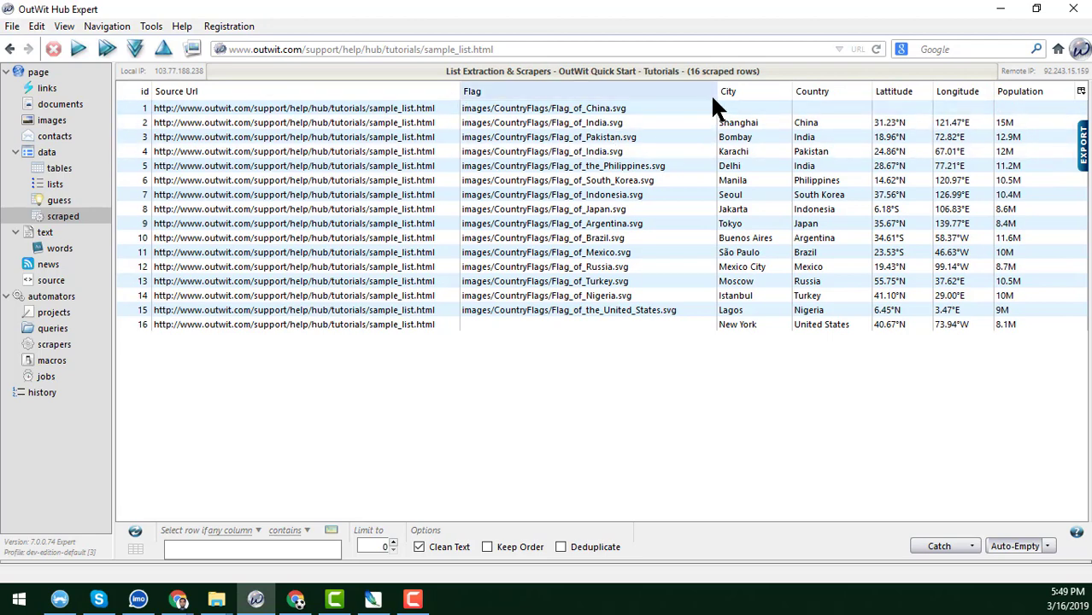
pyautogui.moveTo(714, 91); pyautogui.dragTo(704, 91)
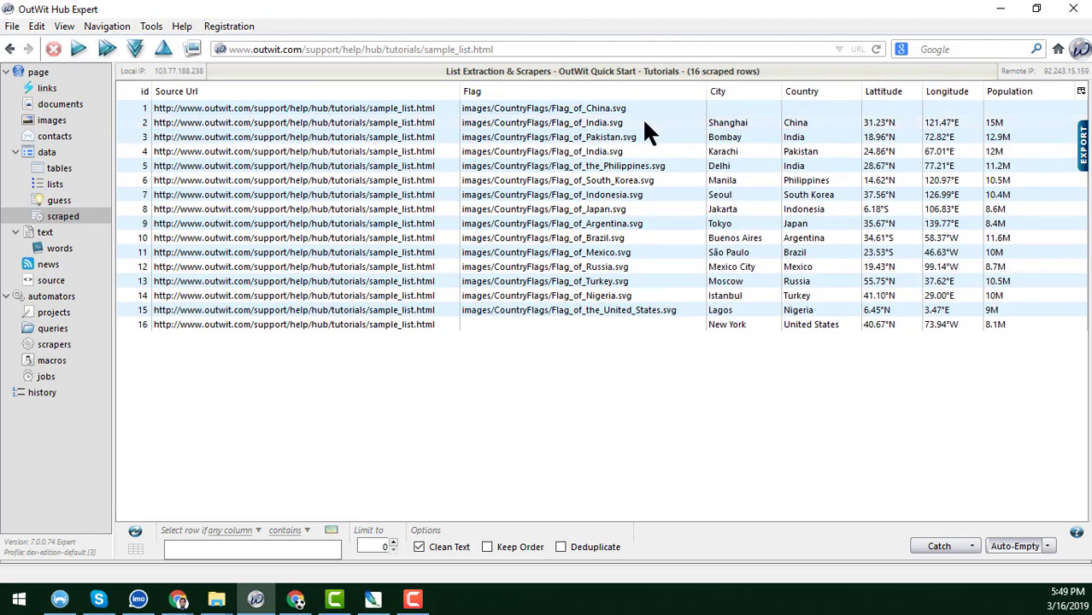
# Examine how the Flag values line up with the City and Country values from the first to the last scraped row.
pyautogui.doubleClick(547, 108)
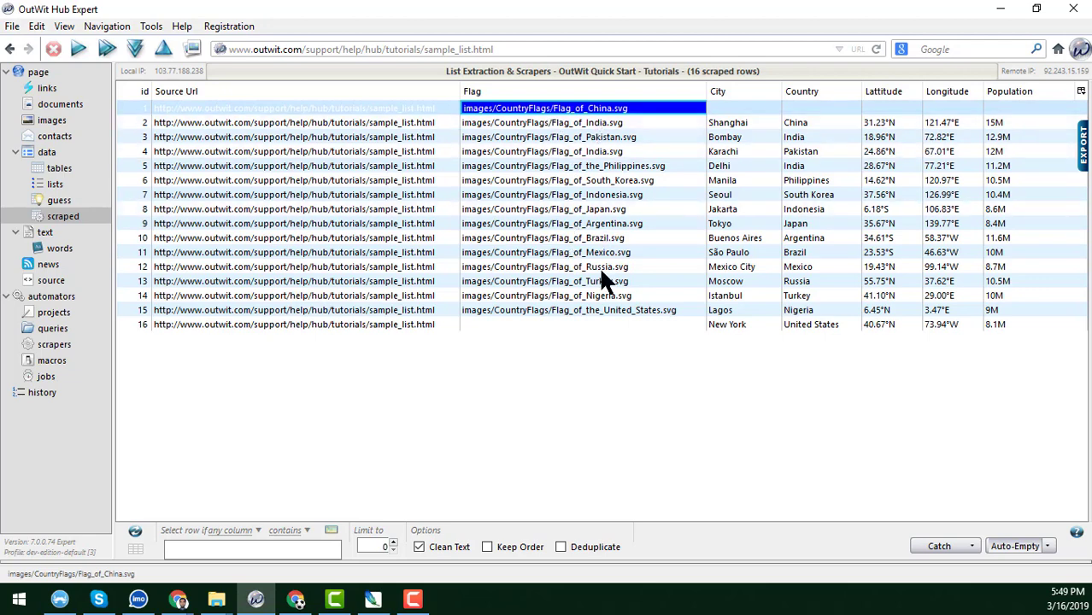
pyautogui.doubleClick(604, 311)
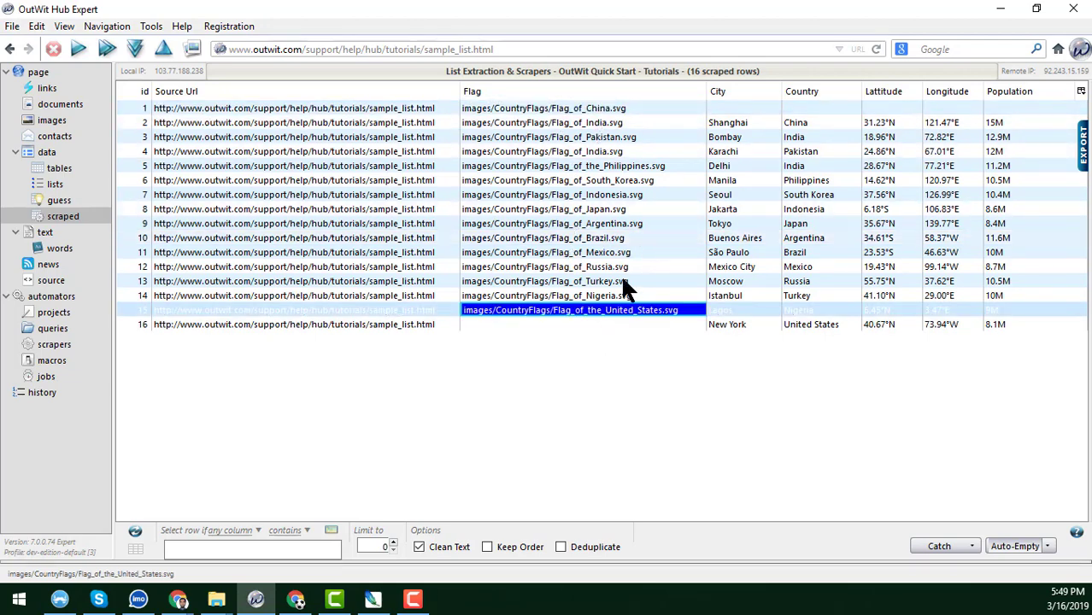
pyautogui.doubleClick(659, 108)
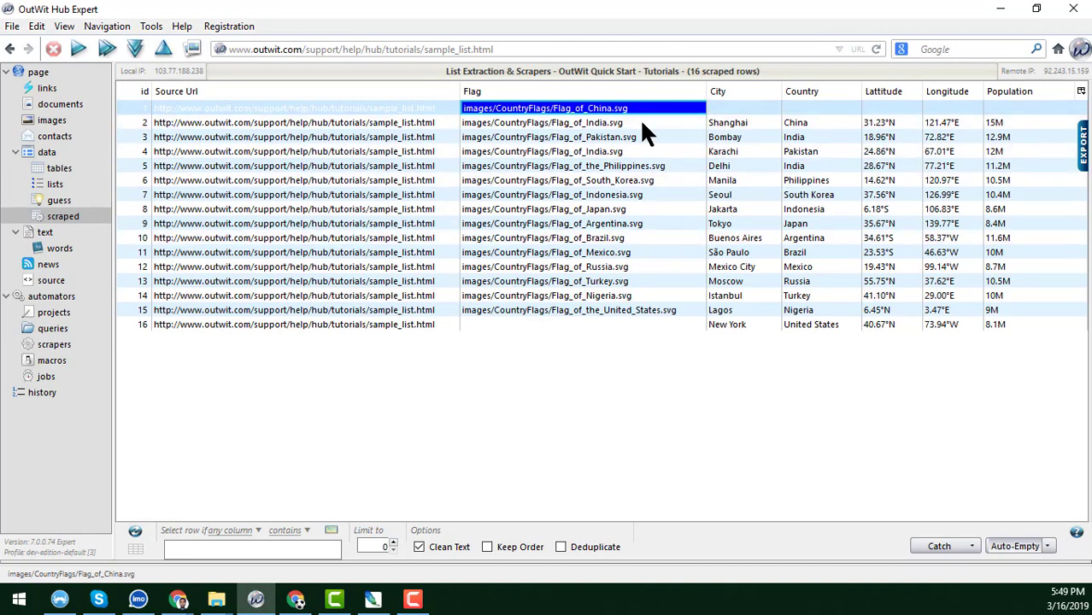
pyautogui.doubleClick(728, 109)
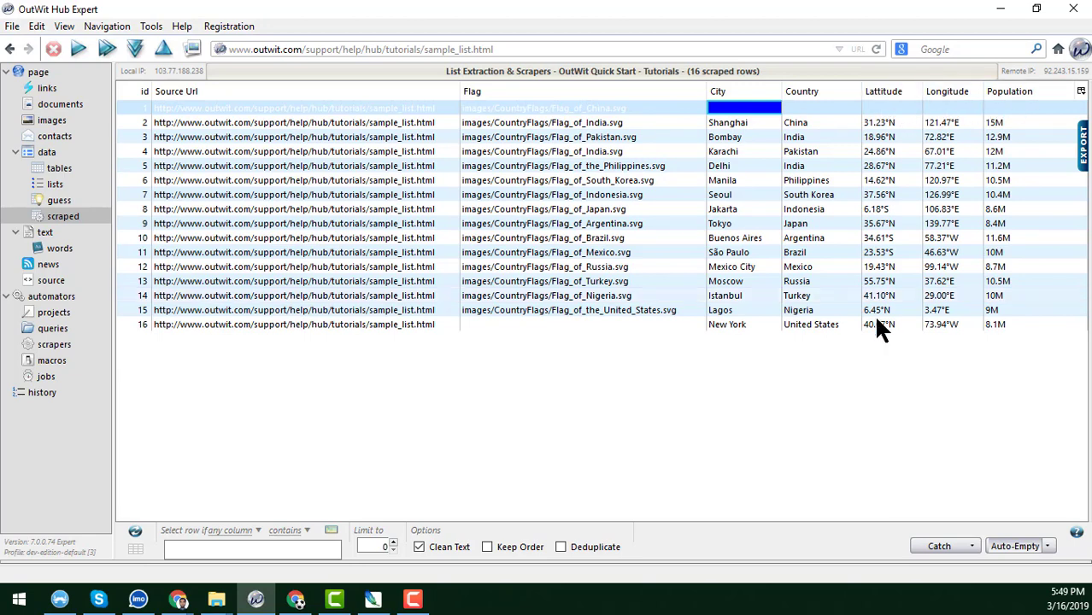
pyautogui.doubleClick(604, 326)
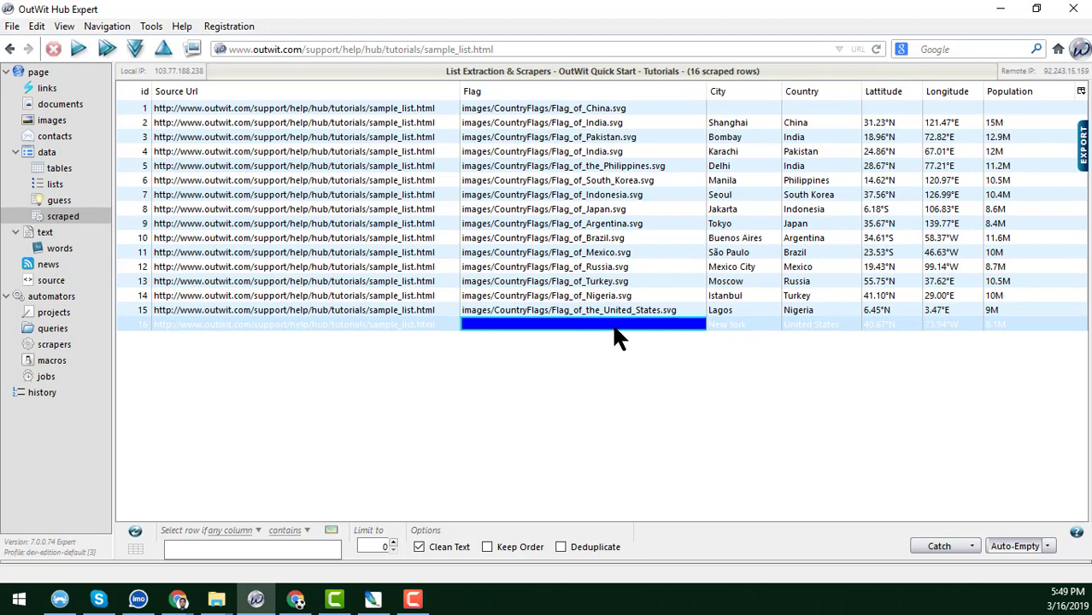
pyautogui.click(747, 105)
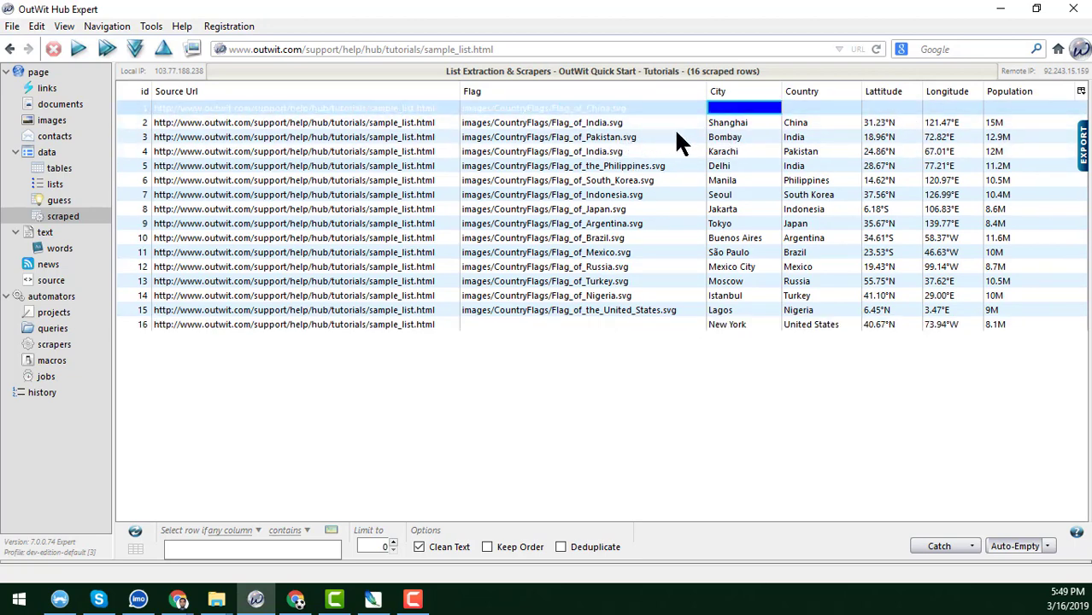
pyautogui.click(630, 134)
pyautogui.click(624, 124)
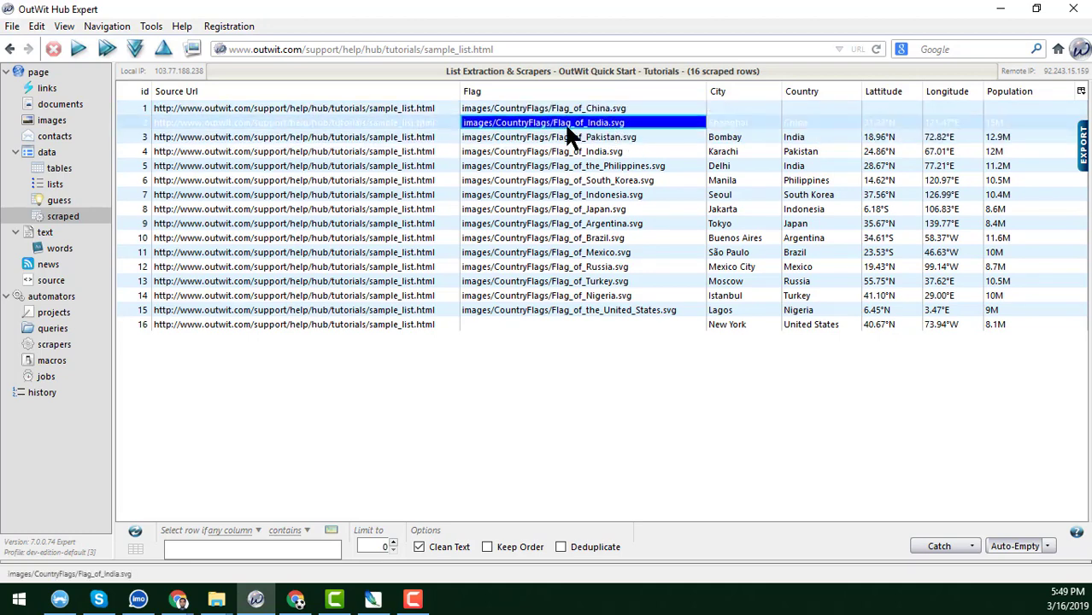
pyautogui.click(737, 135)
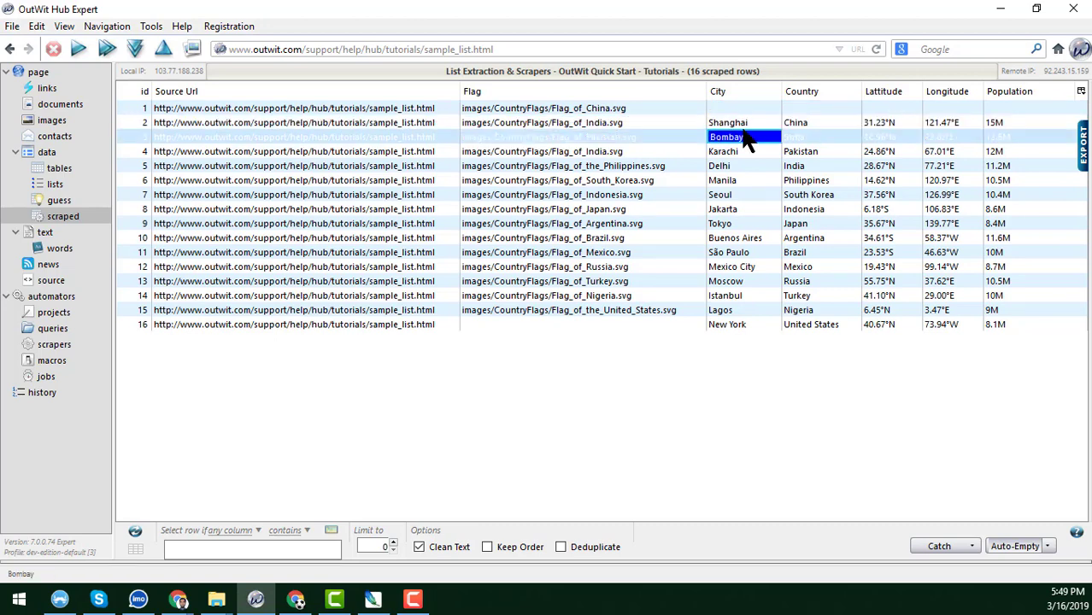
pyautogui.click(802, 121)
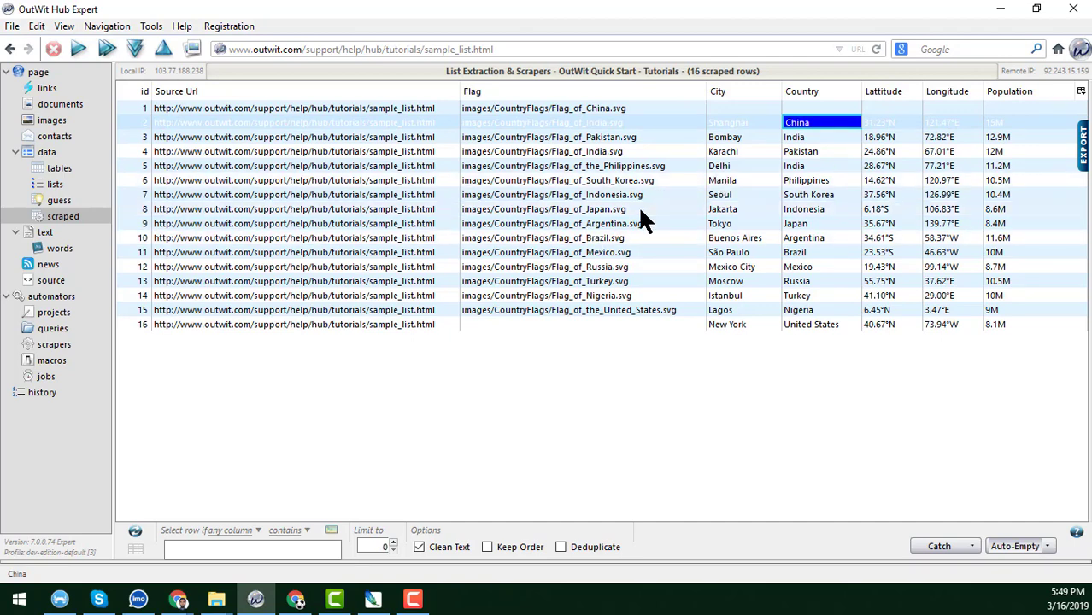
# Reopen the scraper, check in Chrome where the flag sits relative to Shanghai, China on the page, and return to OutWit Hub.
pyautogui.click(57, 345)
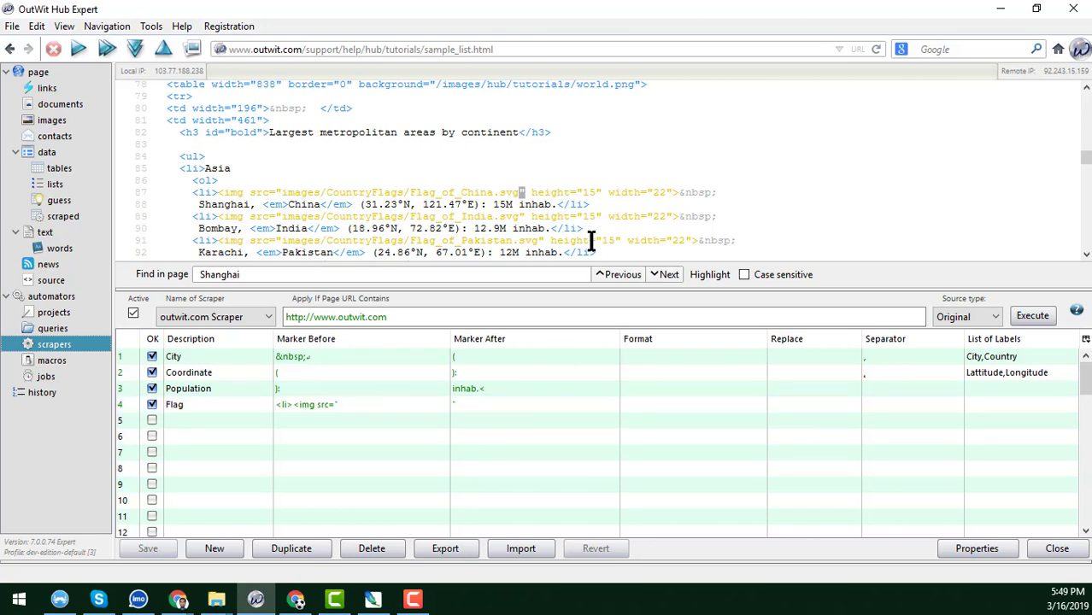
pyautogui.click(998, 9)
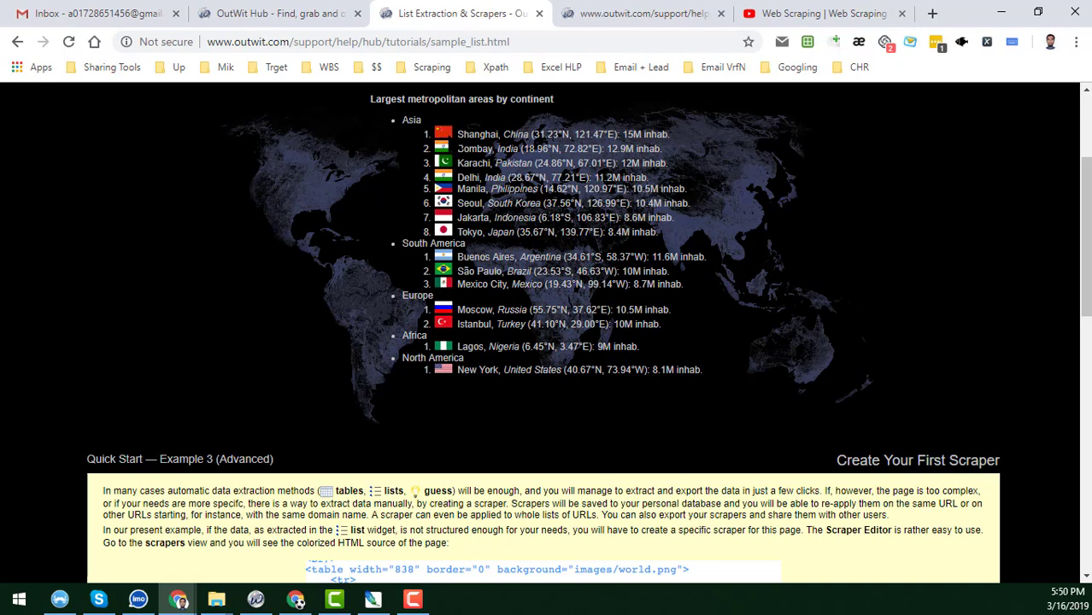
pyautogui.moveTo(459, 134); pyautogui.dragTo(528, 134)
pyautogui.click(494, 134)
pyautogui.click(266, 606)
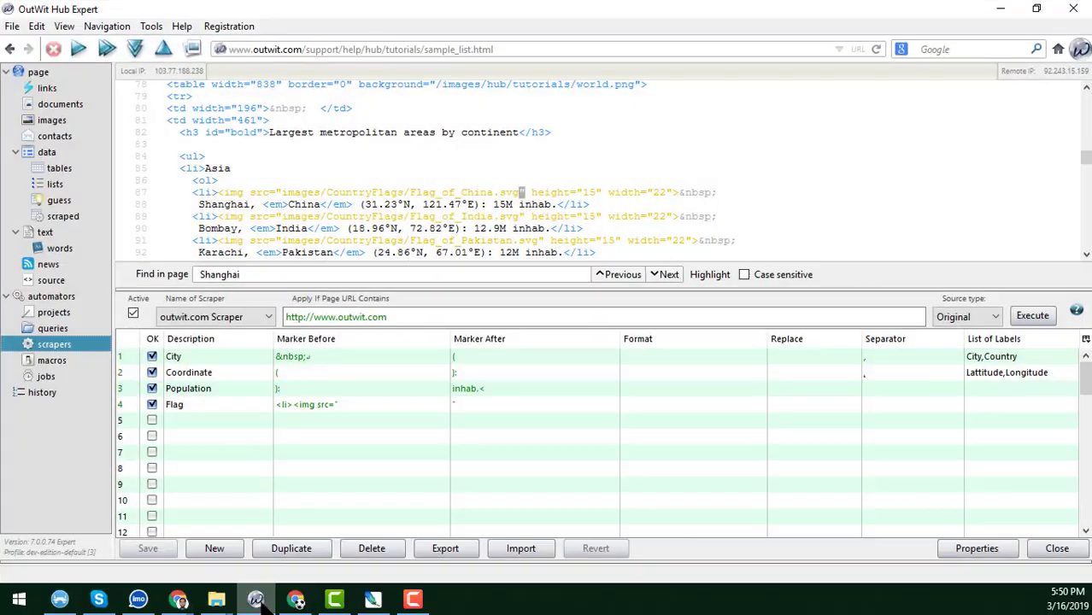
# Move the Flag row above City so it comes first in the scraper, and save the scraper.
pyautogui.click(175, 405)
pyautogui.click(186, 405)
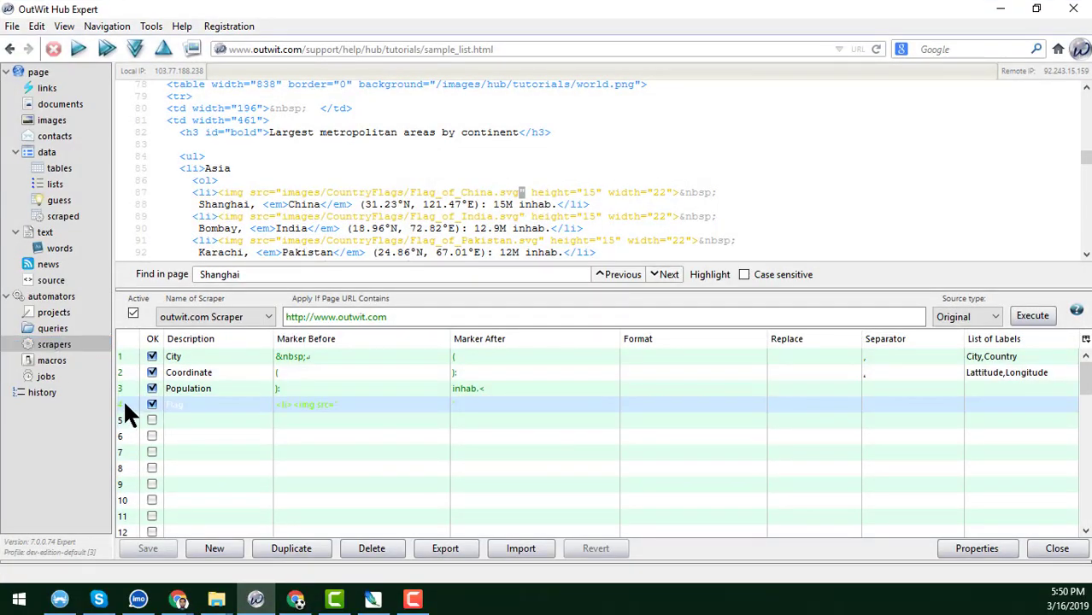
pyautogui.moveTo(125, 401); pyautogui.dragTo(135, 353)
pyautogui.moveTo(135, 353); pyautogui.dragTo(145, 354)
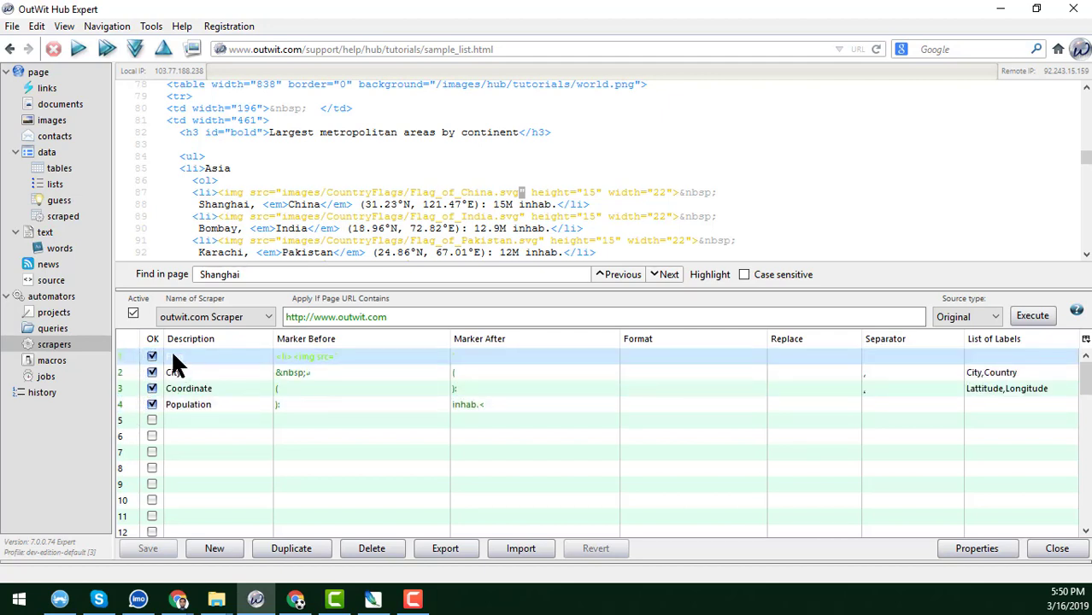
pyautogui.click(197, 368)
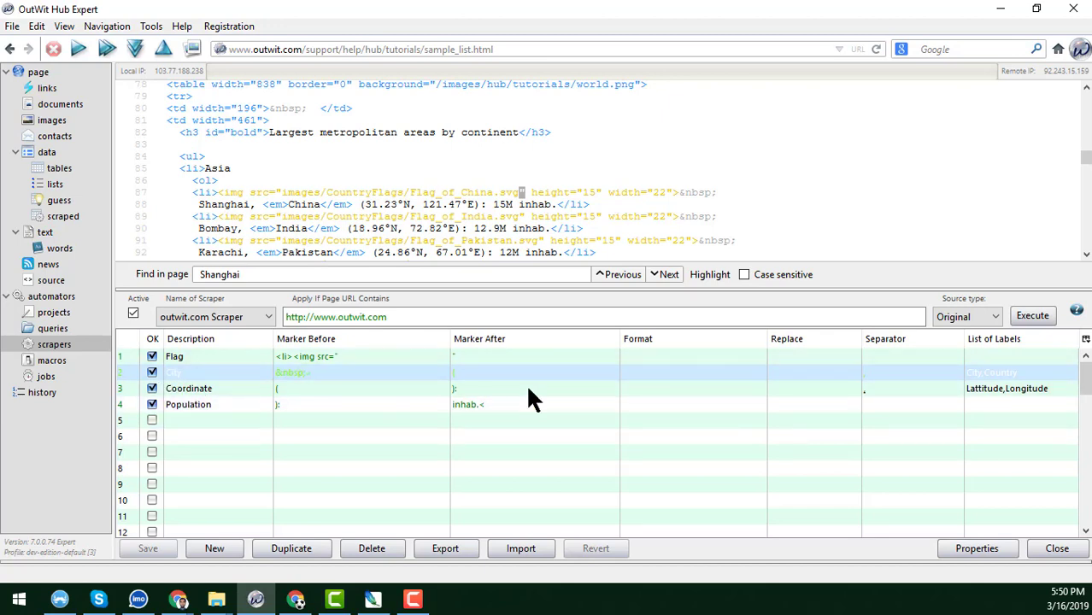
pyautogui.click(140, 544)
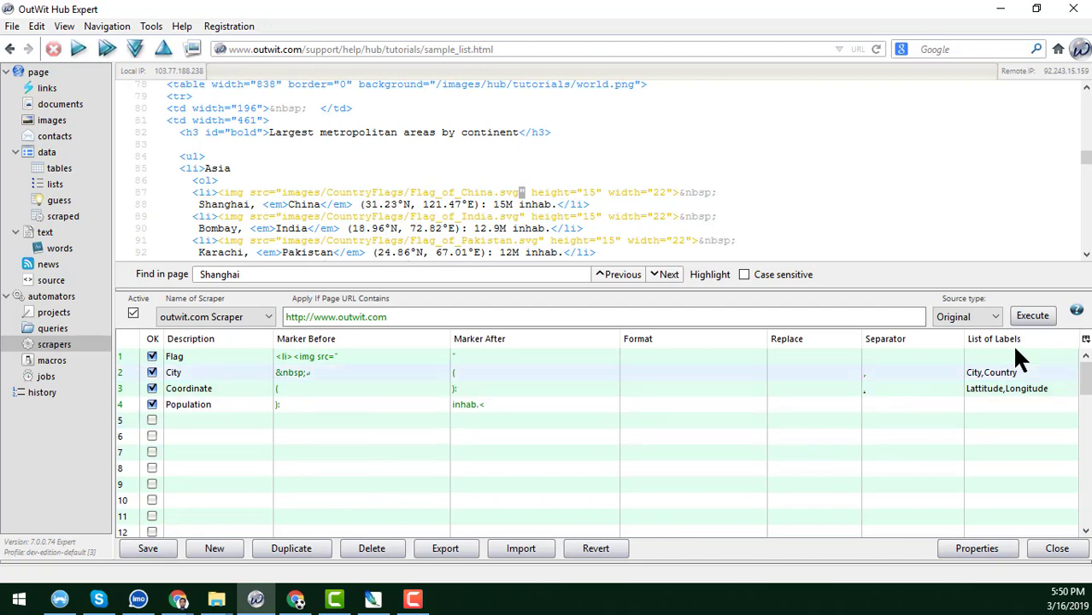
# Execute the reordered scraper and widen the Flag column so the full image paths fit.
pyautogui.click(1049, 316)
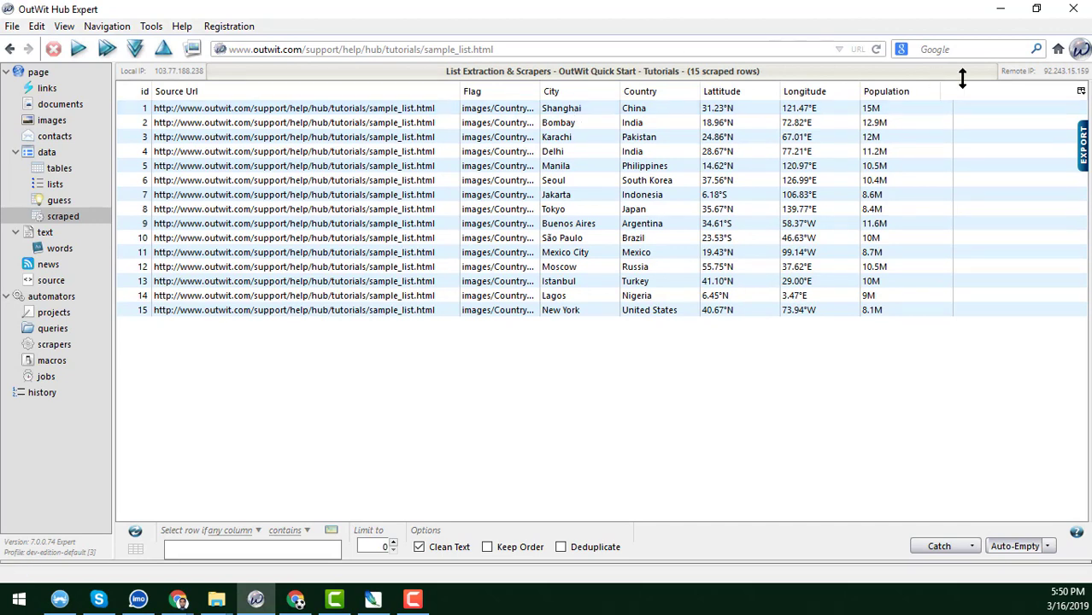
pyautogui.click(481, 109)
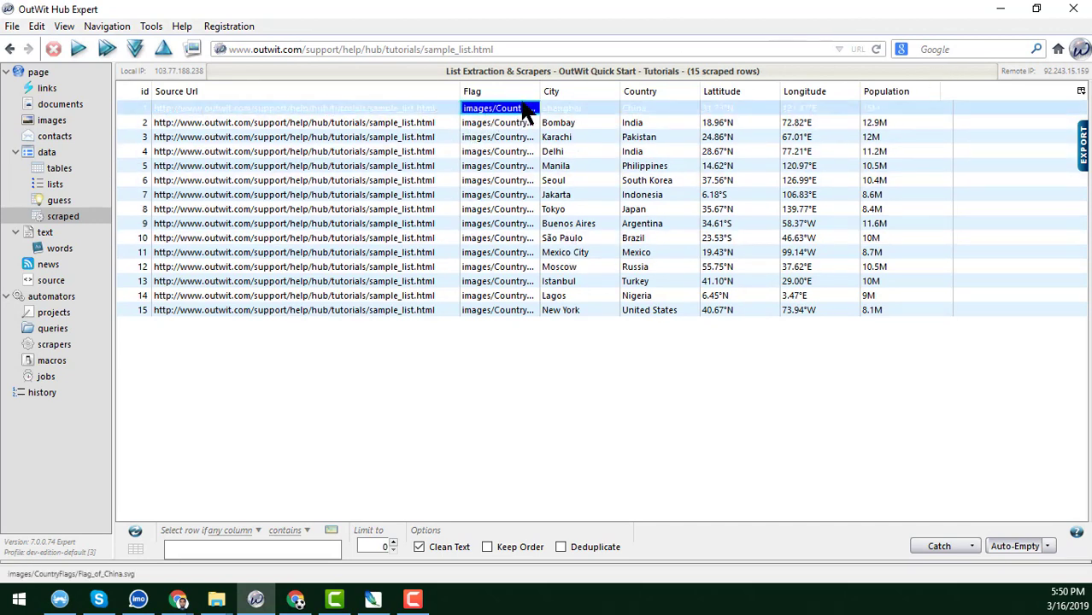
pyautogui.moveTo(539, 91); pyautogui.dragTo(781, 93)
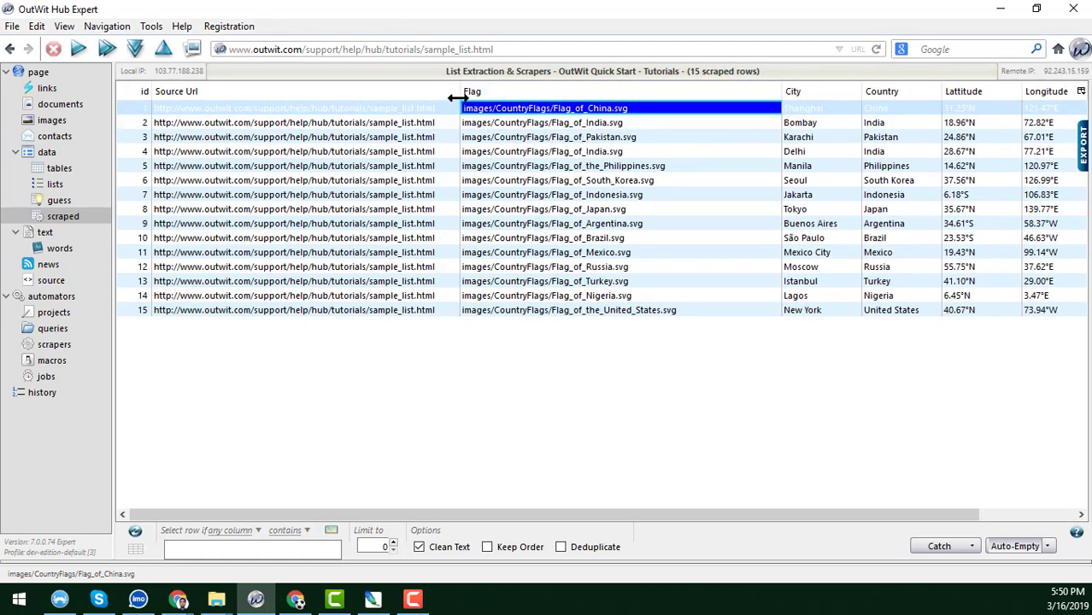
# Narrow the Source Url column, switch to Chrome and examine which base address precedes the images/CountryFlags path in the China flag's URL.
pyautogui.moveTo(460, 93); pyautogui.dragTo(422, 94)
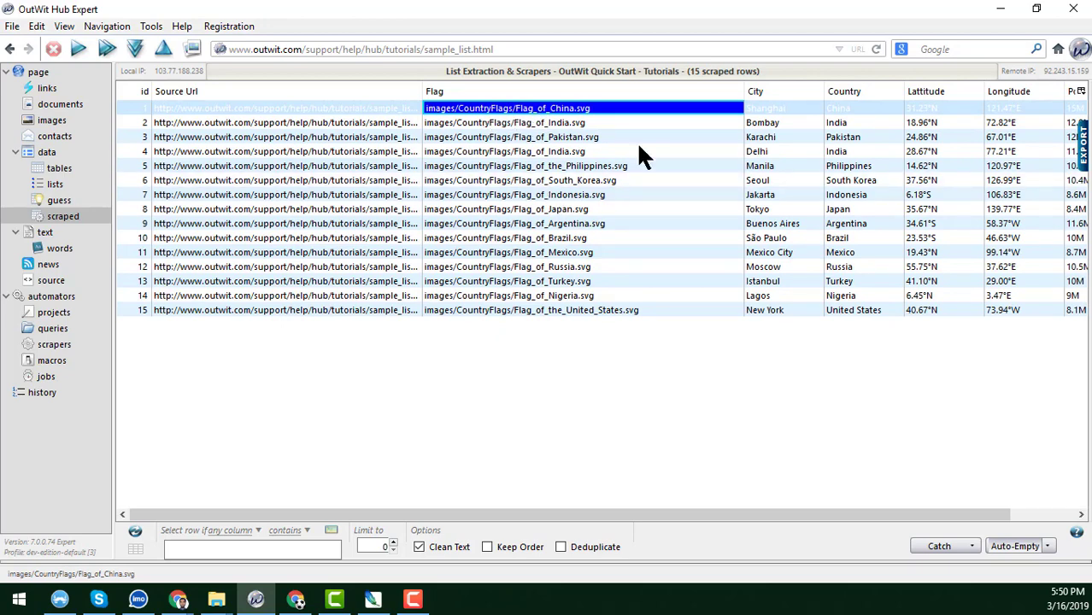
pyautogui.click(997, 12)
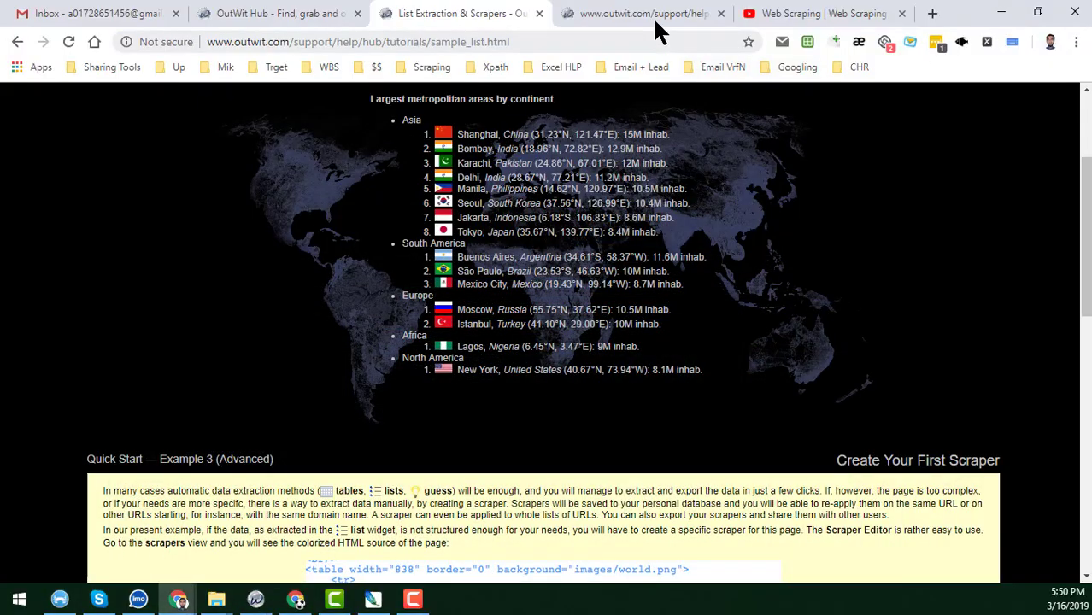
pyautogui.click(655, 19)
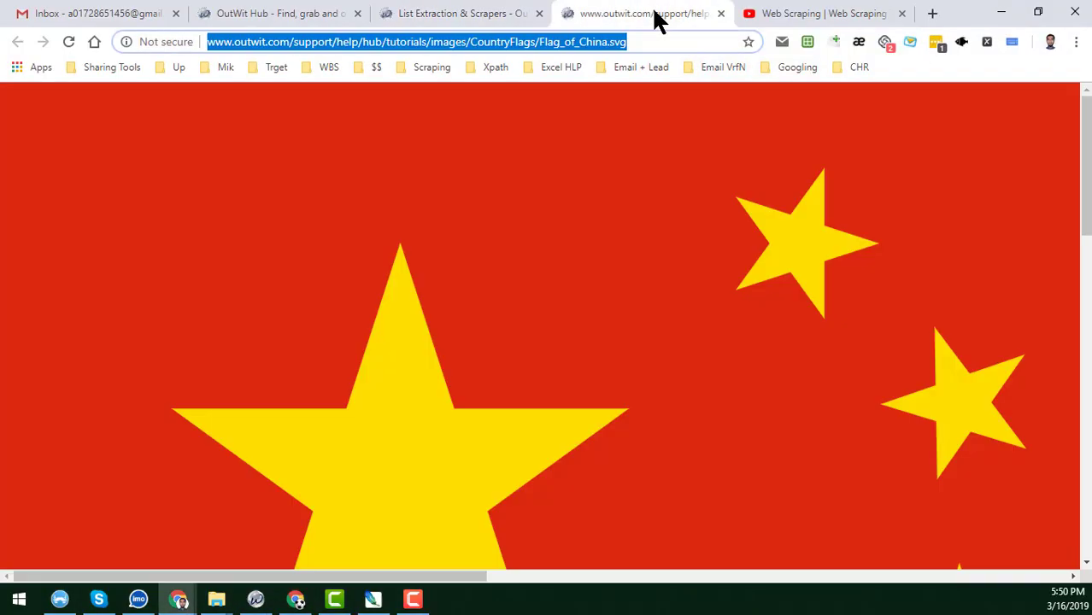
pyautogui.click(362, 40)
pyautogui.moveTo(384, 42); pyautogui.dragTo(500, 41)
pyautogui.click(462, 41)
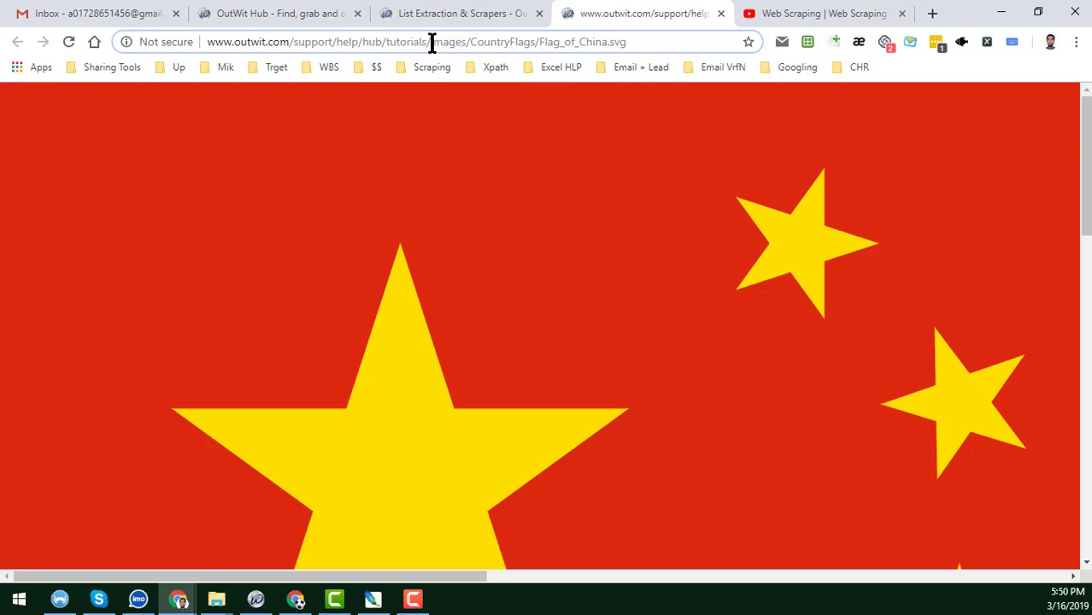
pyautogui.moveTo(429, 41); pyautogui.dragTo(654, 42)
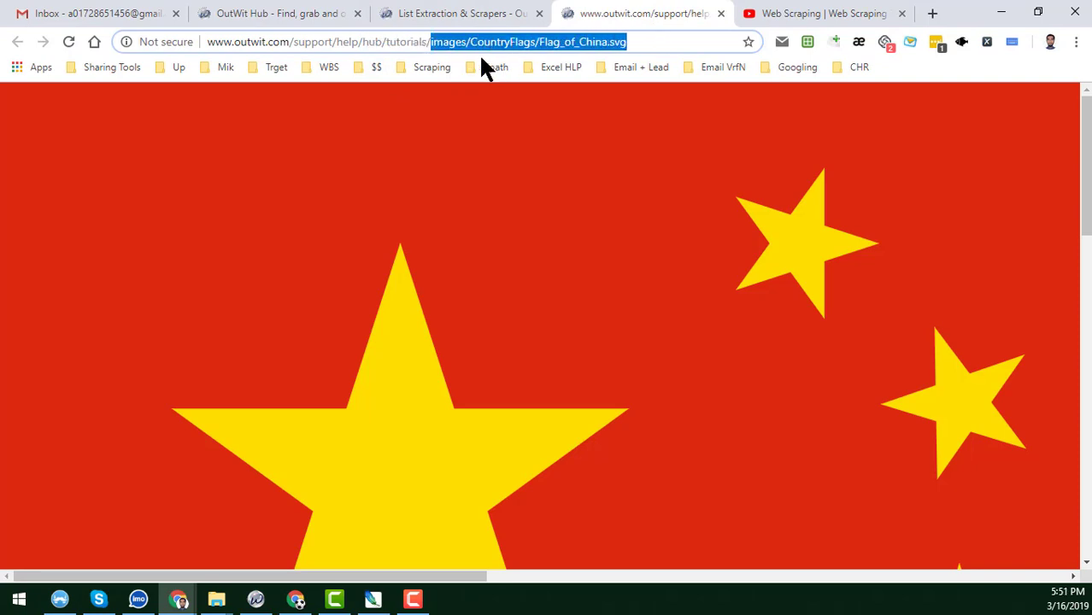
pyautogui.doubleClick(434, 41)
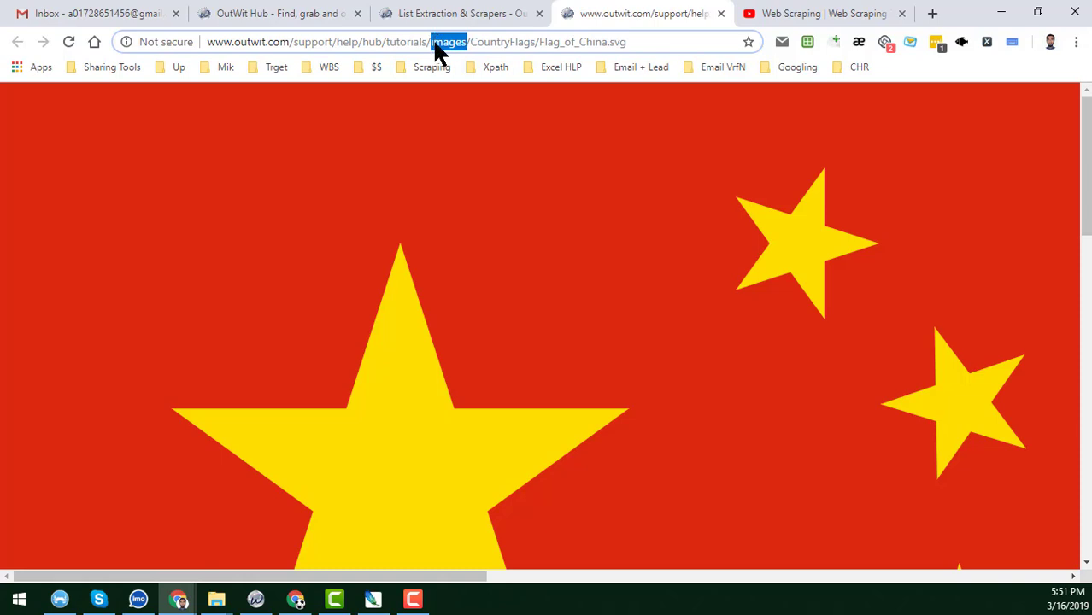
pyautogui.click(433, 41)
pyautogui.moveTo(431, 41); pyautogui.dragTo(177, 45)
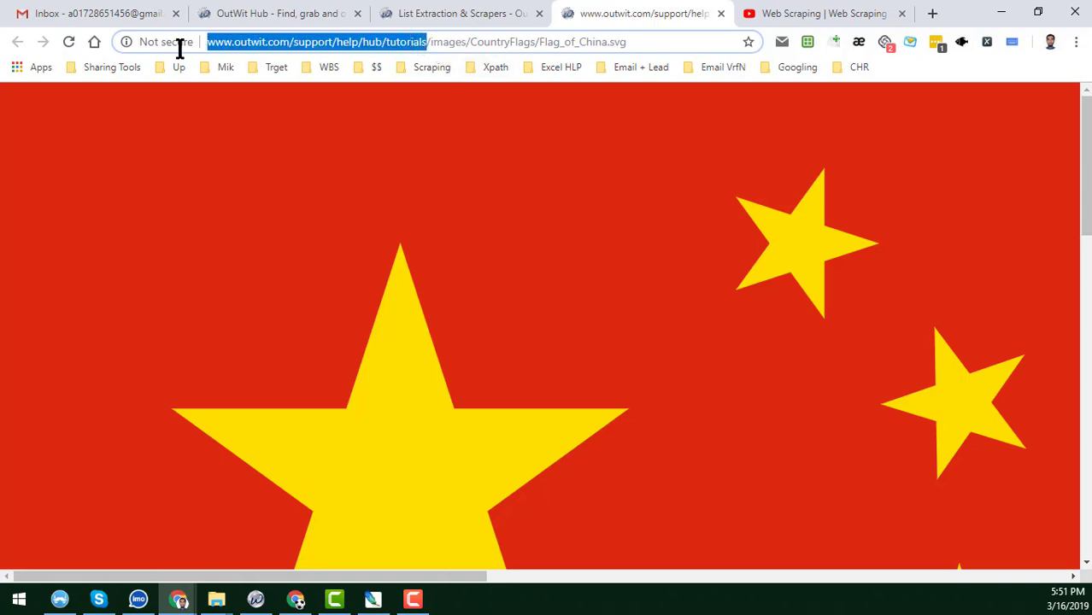
pyautogui.scroll(-10, 441, 261)
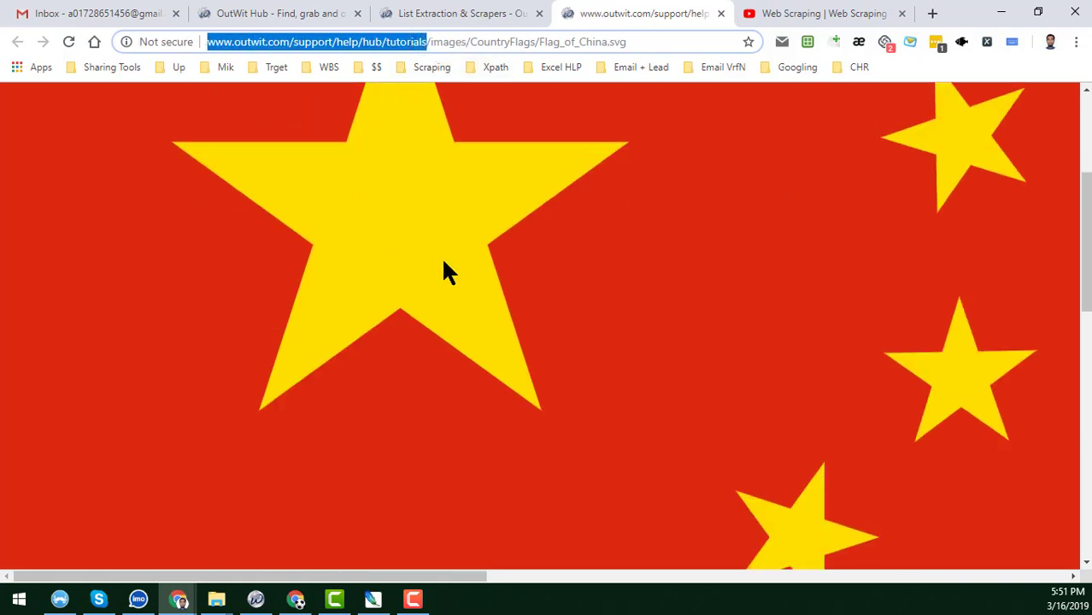
pyautogui.scroll(8, 478, 342)
# Return to OutWit Hub, set the Flag row's Replace value to #BASEURL#\0 in the scraper, and save it.
pyautogui.click(255, 599)
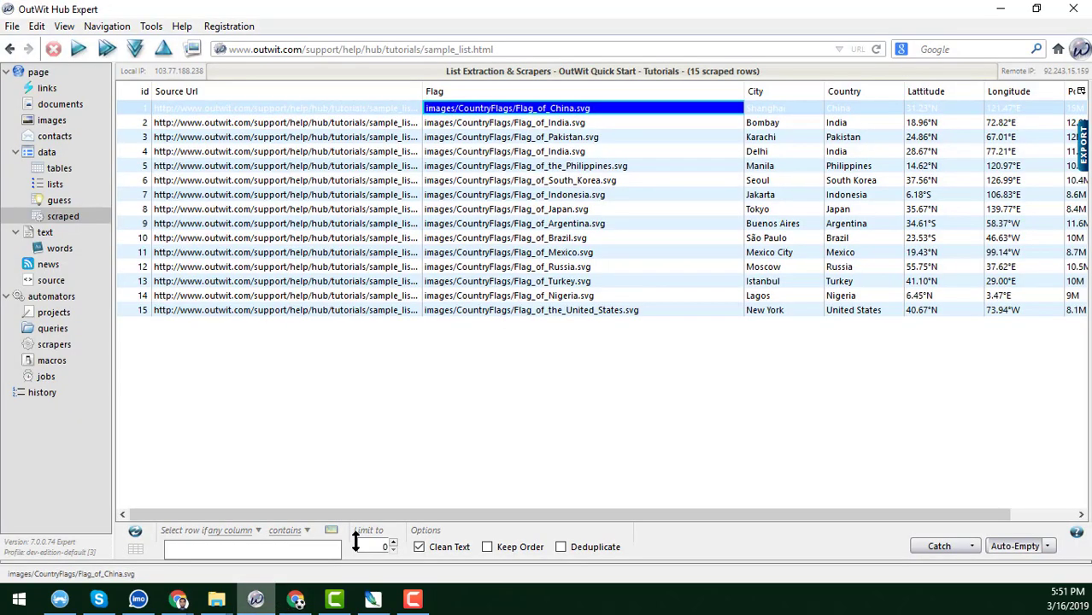
pyautogui.click(48, 345)
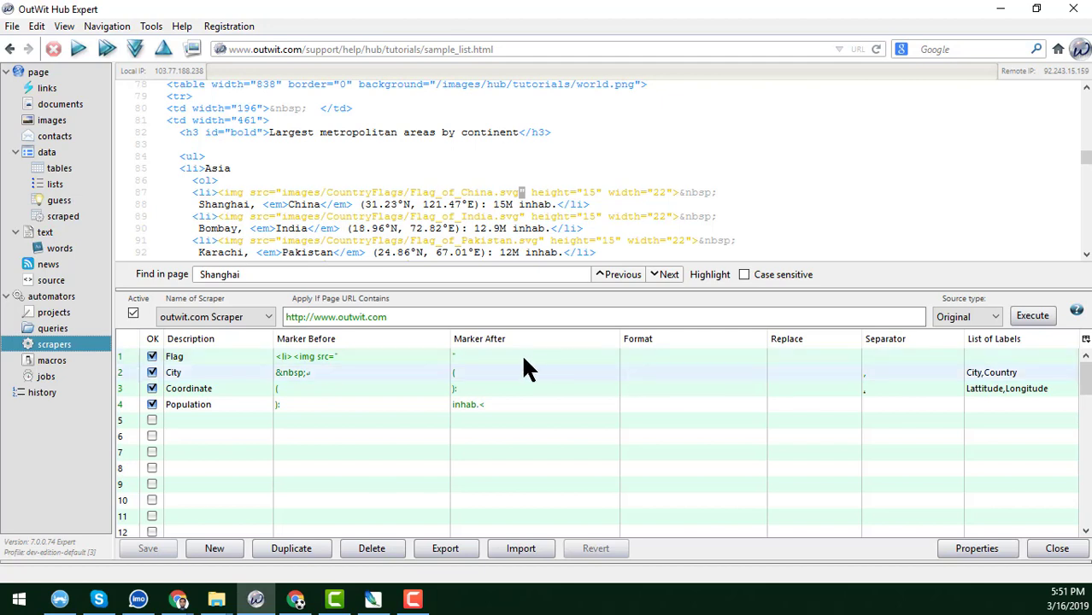
pyautogui.click(794, 356)
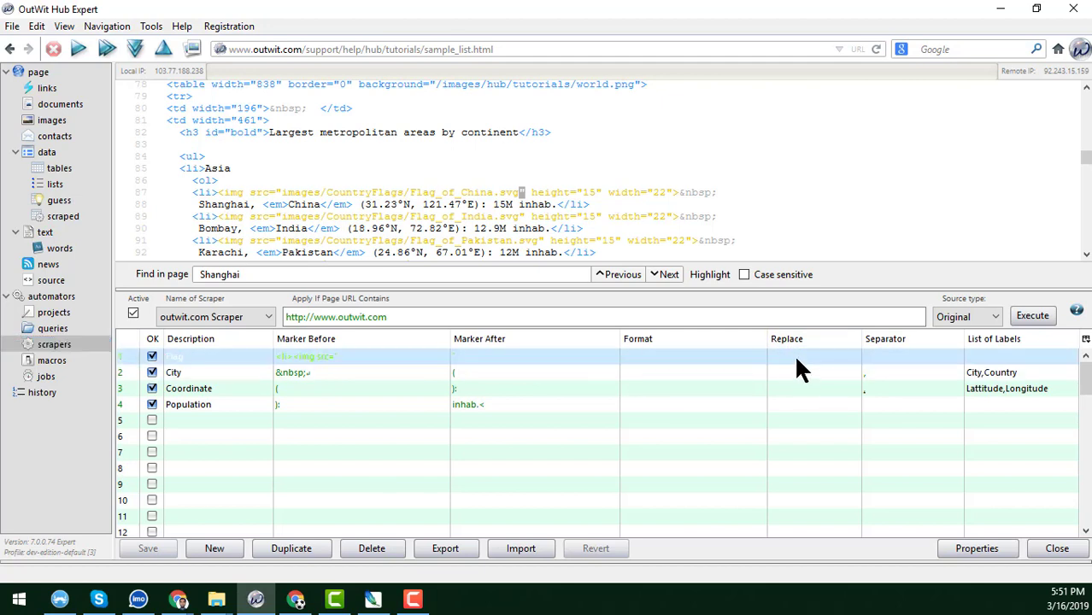
pyautogui.click(823, 357)
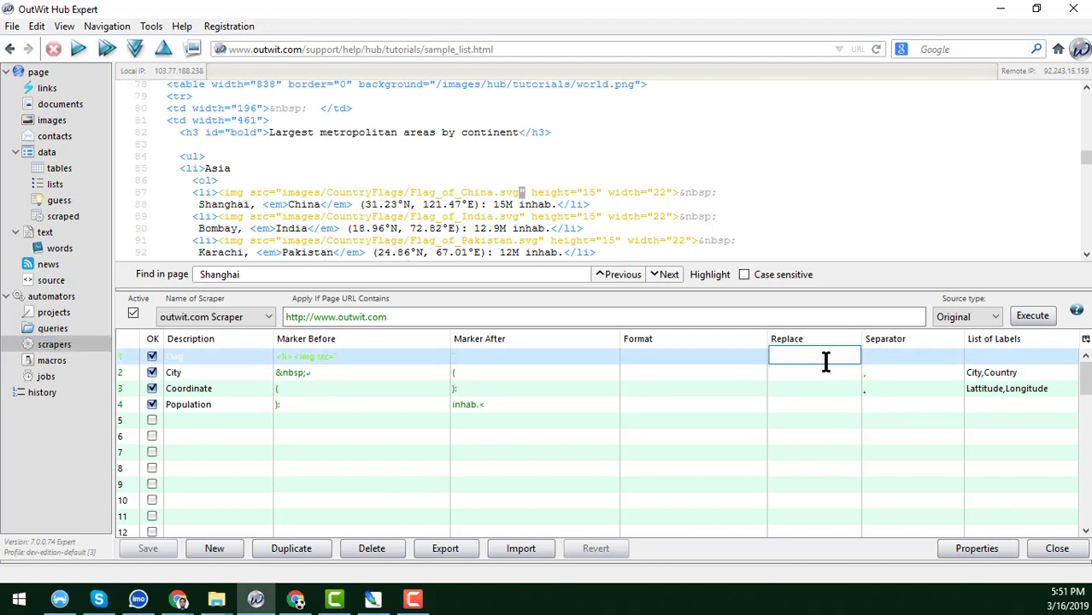
pyautogui.write('#BASEURL#\\0')
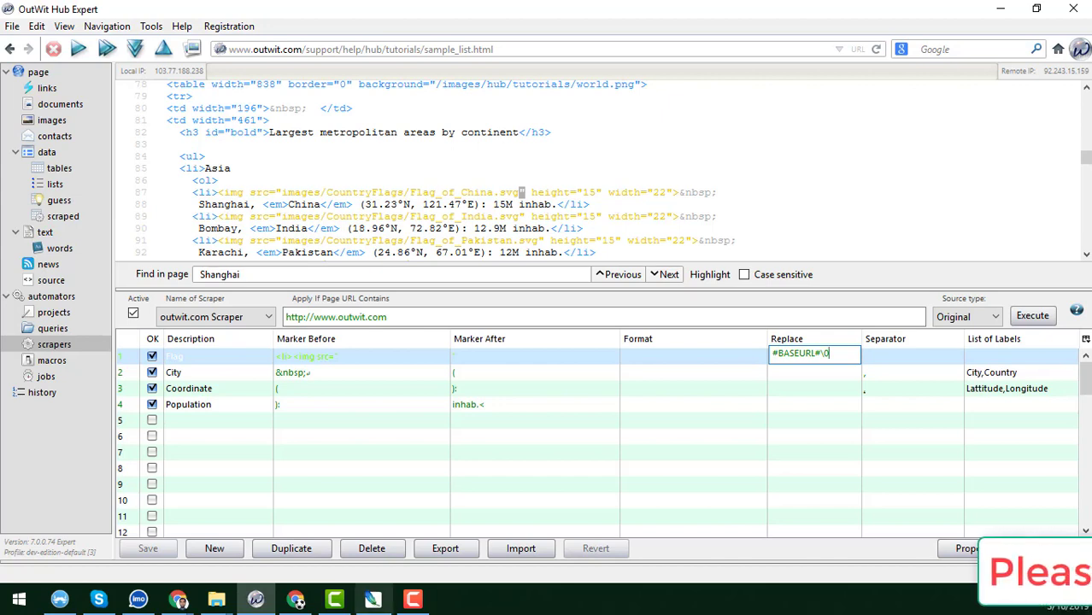
pyautogui.click(145, 552)
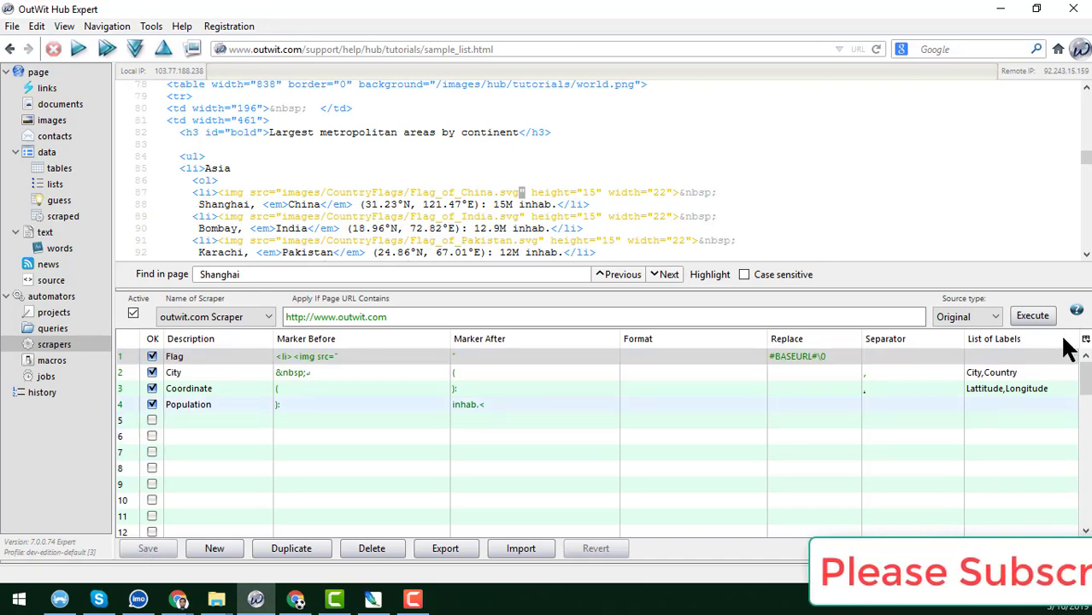
# Execute the scraper and widen the Flag column so the full image URLs fit.
pyautogui.click(1032, 316)
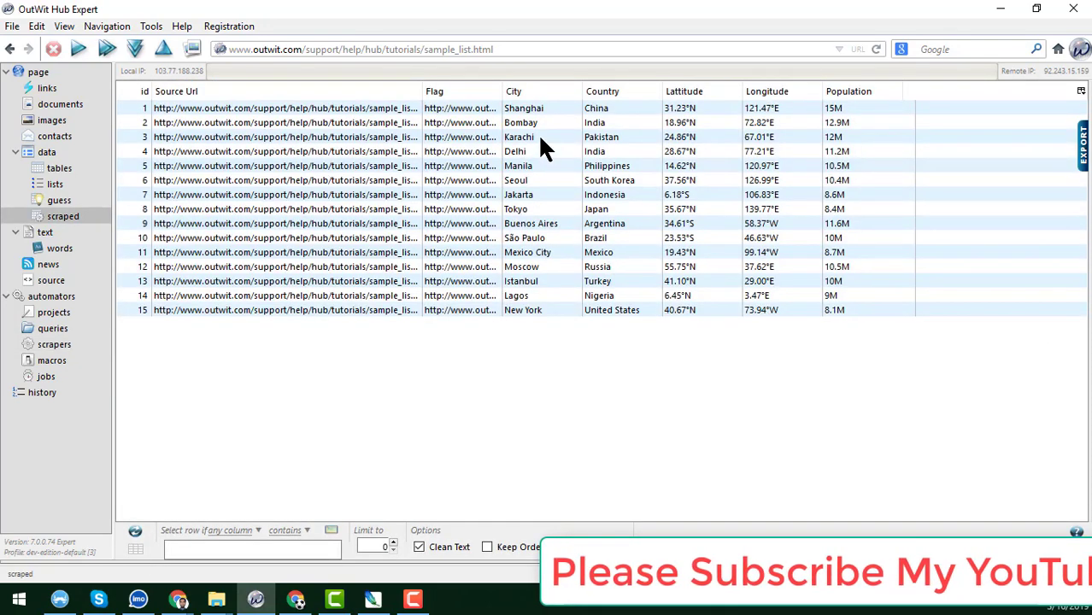
pyautogui.doubleClick(508, 91)
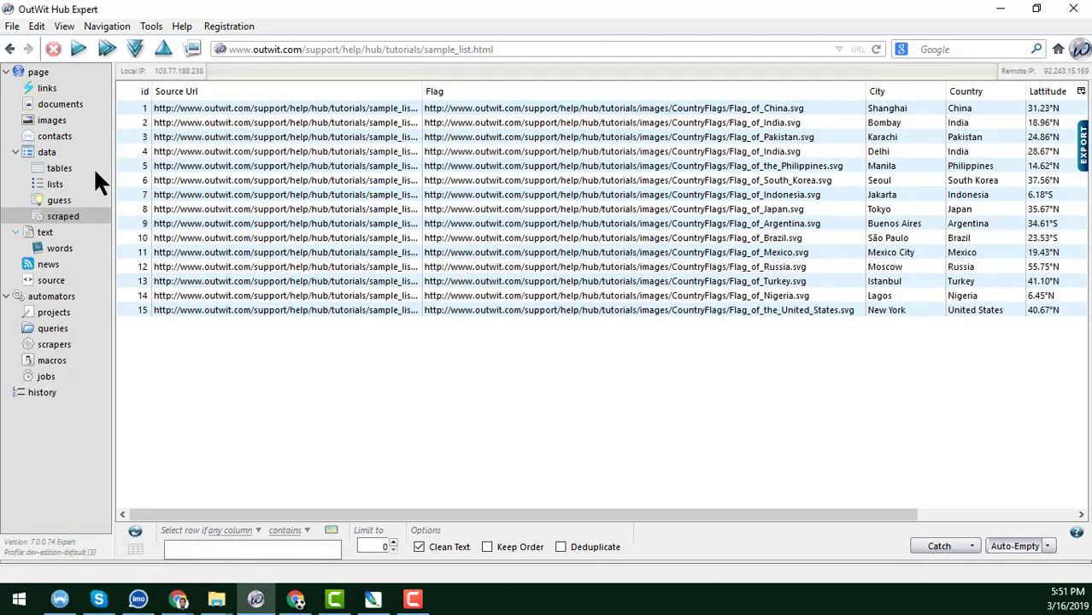
# Review the continent headings on the loaded page, then reopen the scraper and find Shanghai in the source code.
pyautogui.click(64, 73)
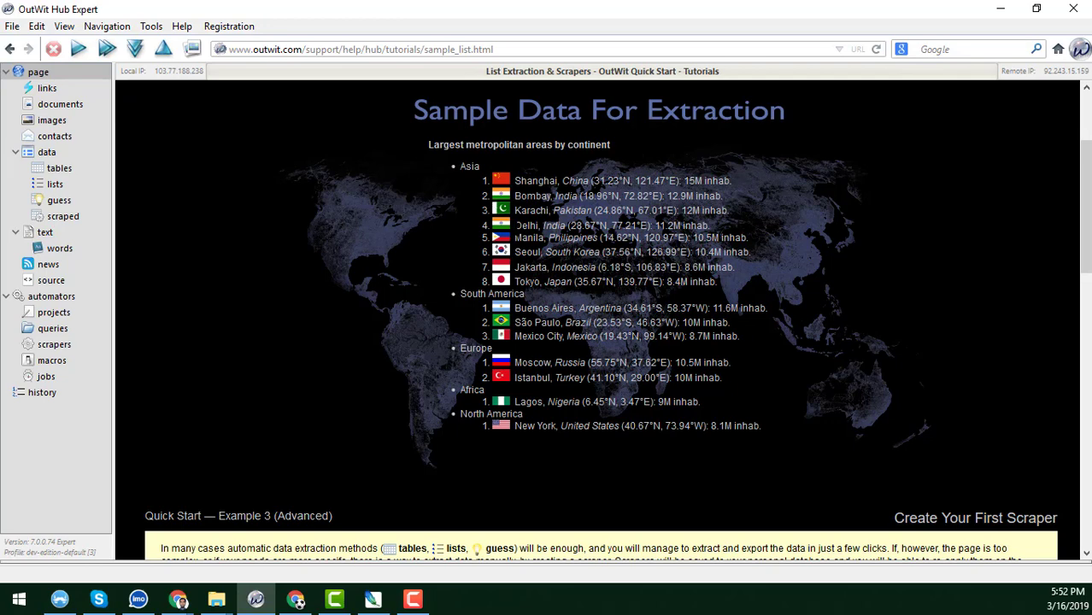
pyautogui.click(65, 345)
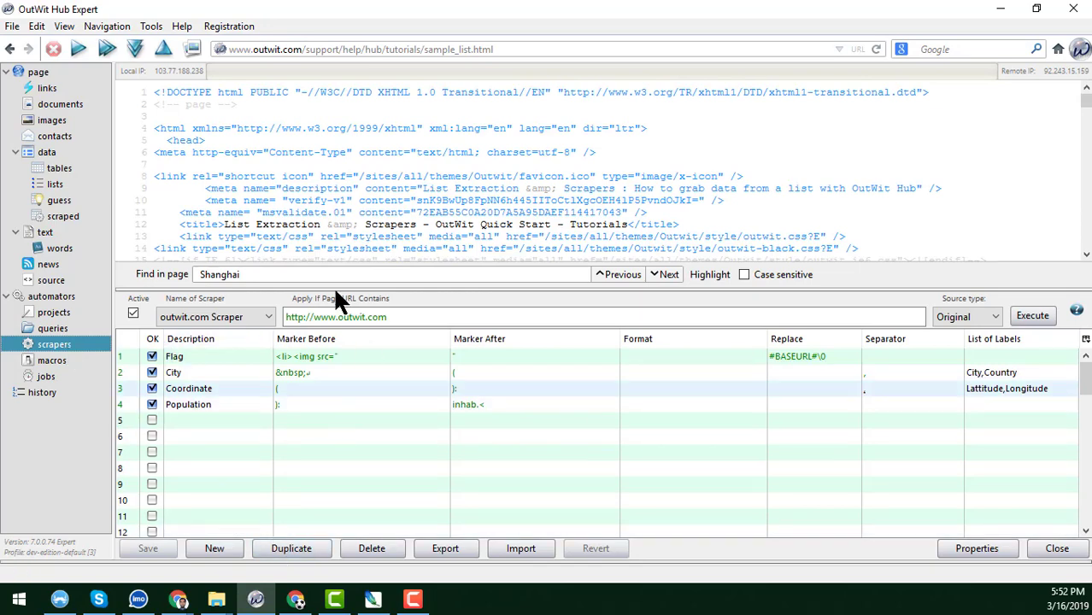
pyautogui.click(268, 274)
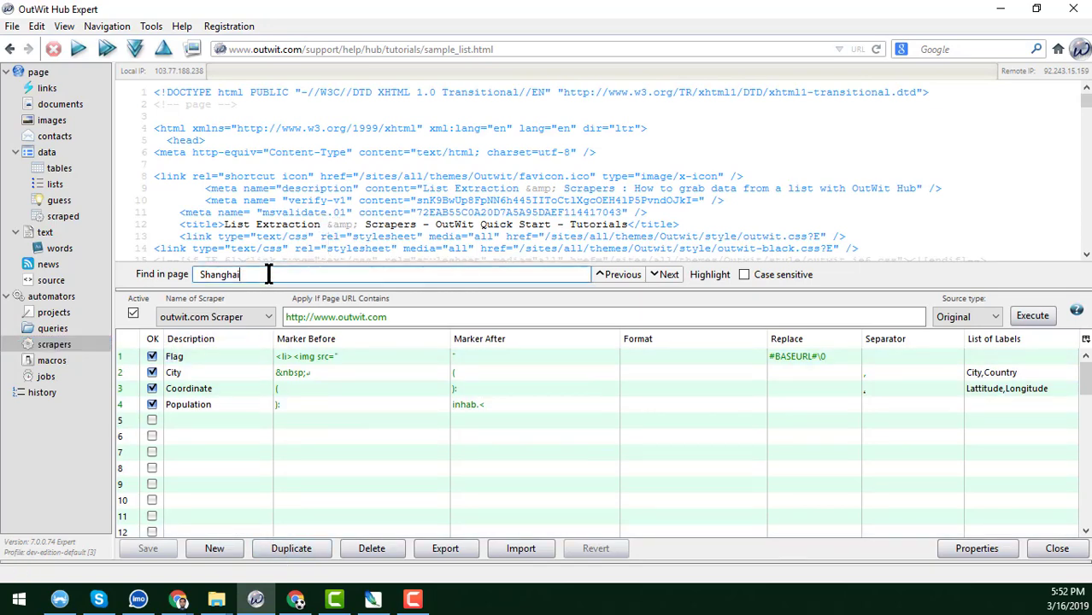
pyautogui.press('Return')
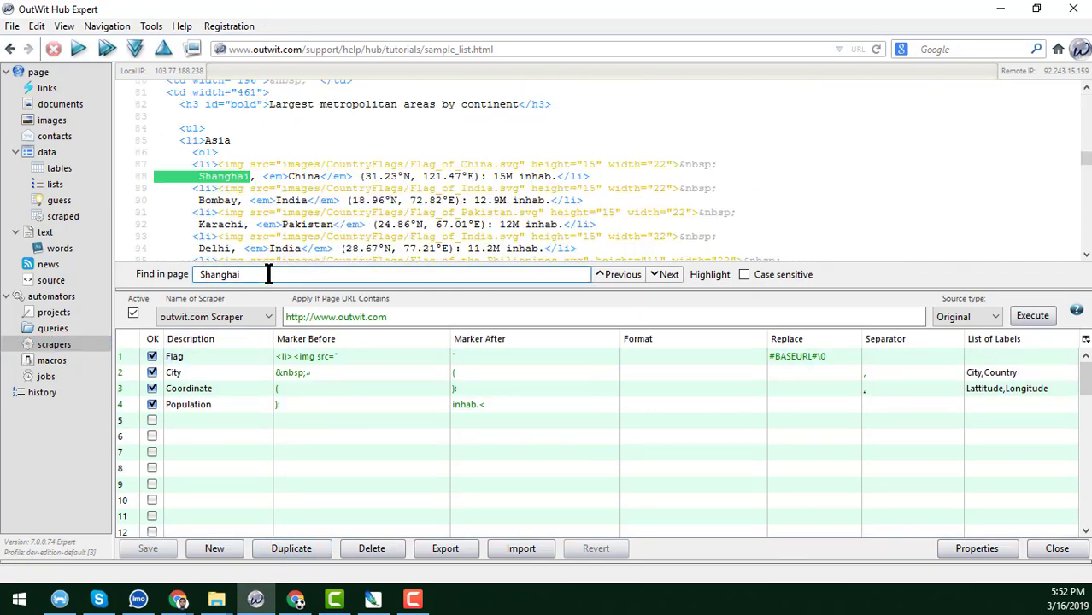
# Add a fifth scraper row using the <li> tag before Asia in the source as its Marker Before.
pyautogui.click(206, 146)
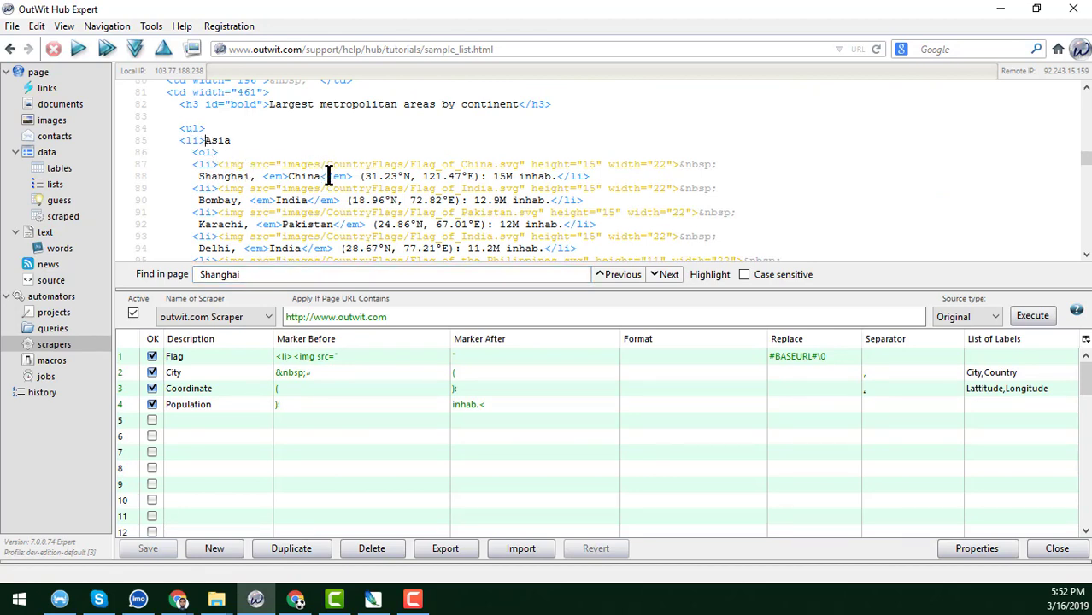
pyautogui.hotkey('shift', 'Left')
pyautogui.hotkey('shift', 'Left')
pyautogui.hotkey('shift', 'Left')
pyautogui.hotkey('shift', 'Left')
pyautogui.hotkey('ctrl', 'c')
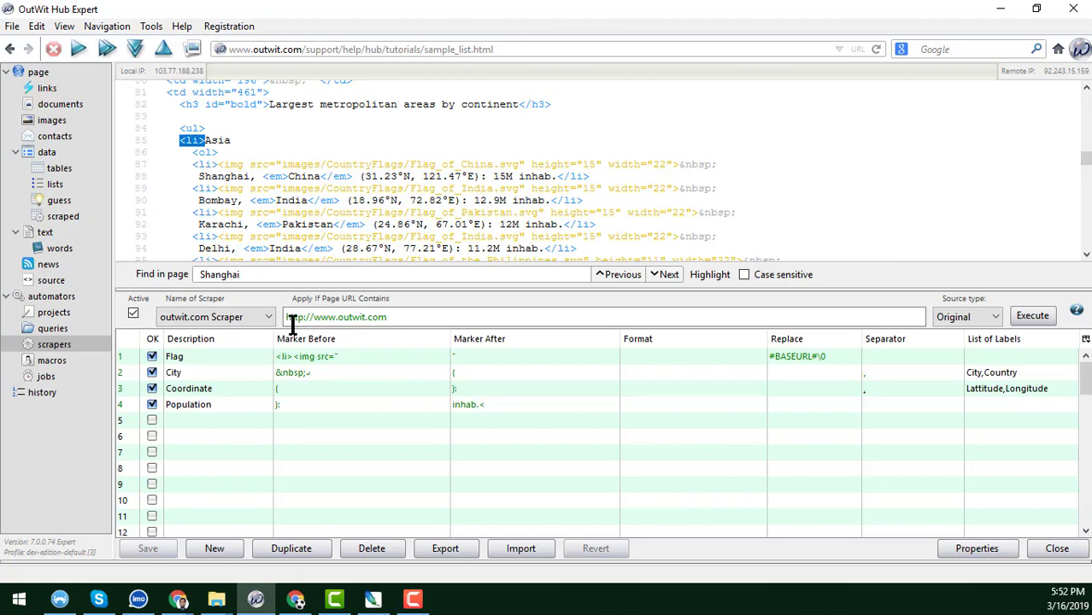
pyautogui.click(314, 421)
pyautogui.click(352, 424)
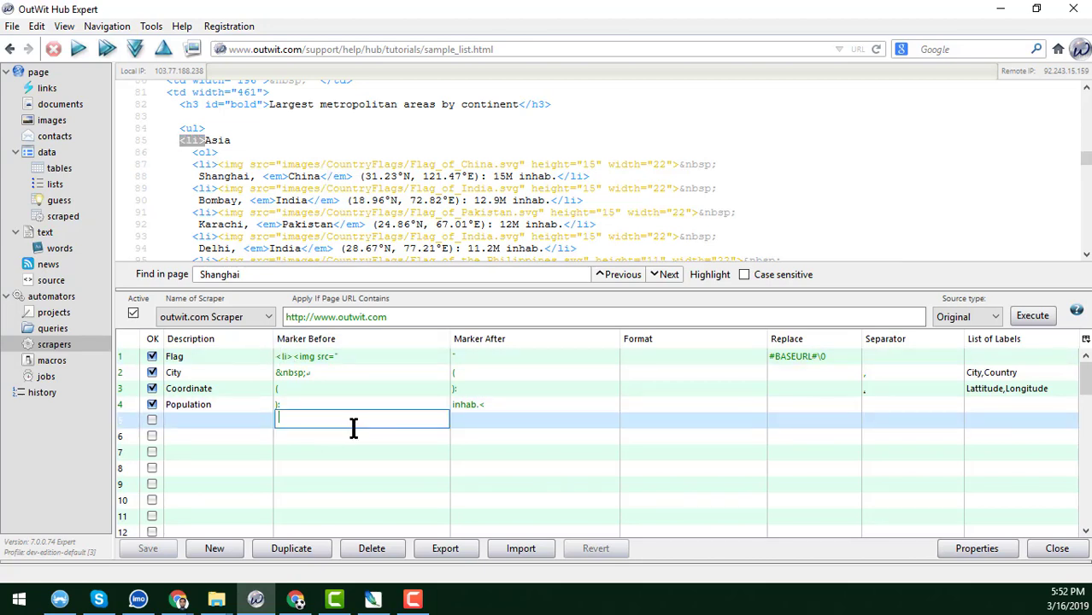
pyautogui.hotkey('ctrl', 'v')
pyautogui.press('Return')
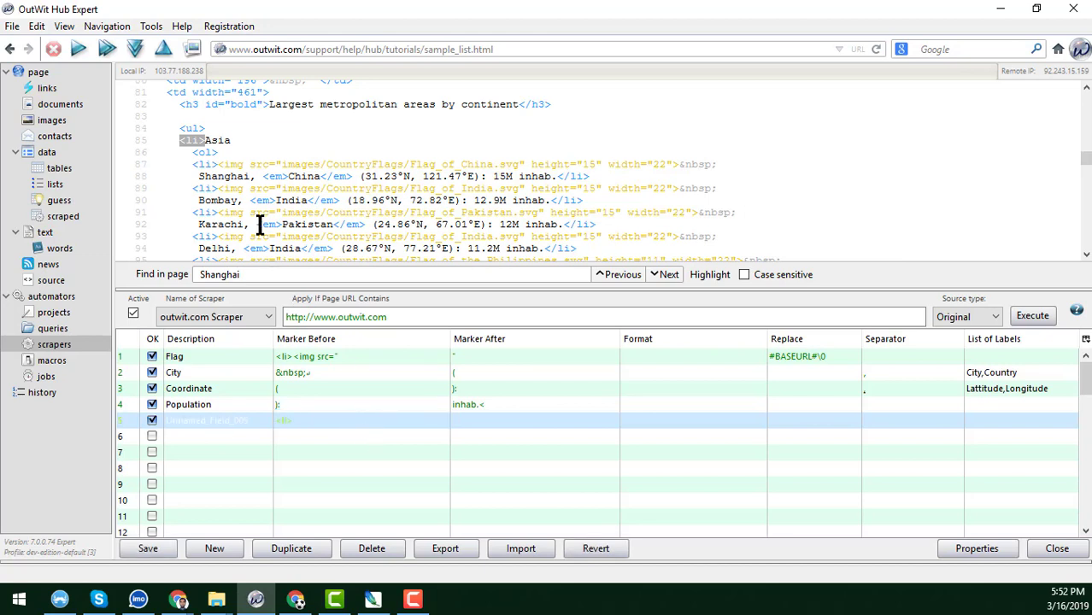
# Set the fifth row's Marker After to the line break and indented <ol> tag that follow Asia in the source.
pyautogui.click(233, 142)
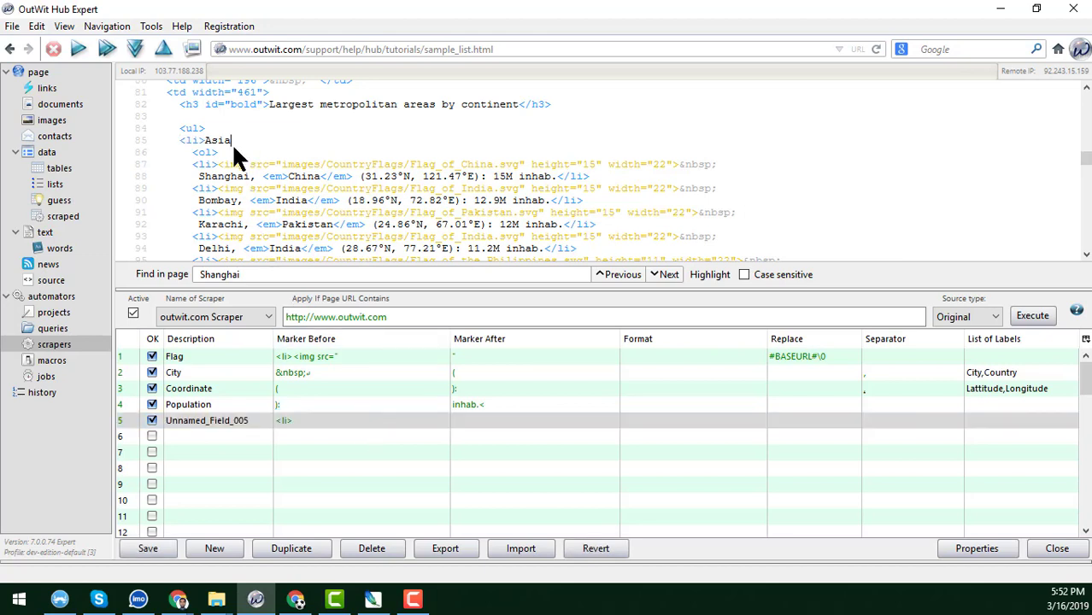
pyautogui.hotkey('shift', 'Down')
pyautogui.hotkey('ctrl', 'c')
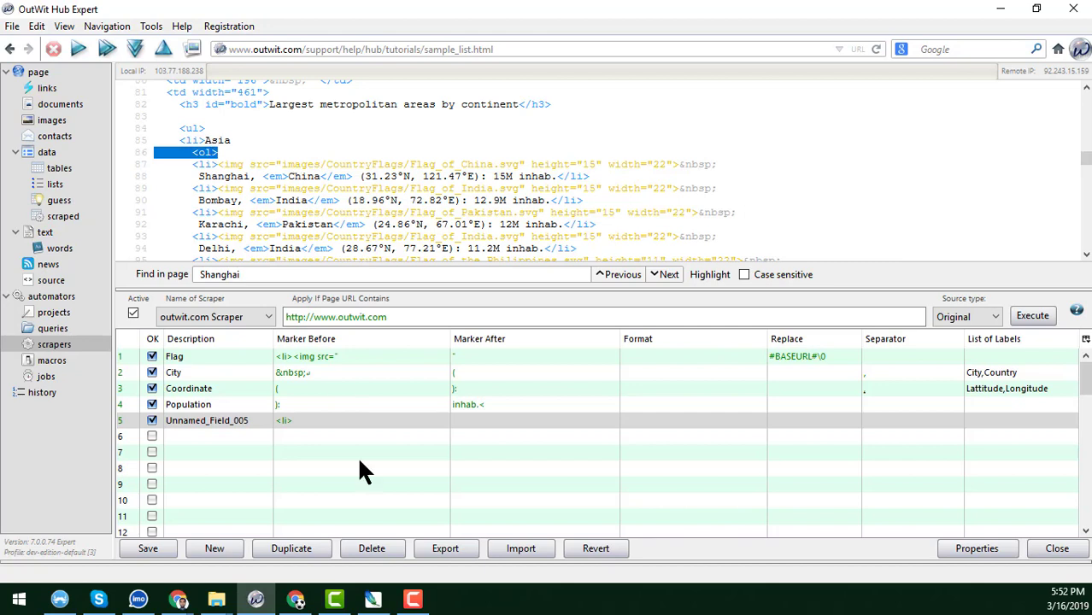
pyautogui.click(485, 420)
pyautogui.click(484, 420)
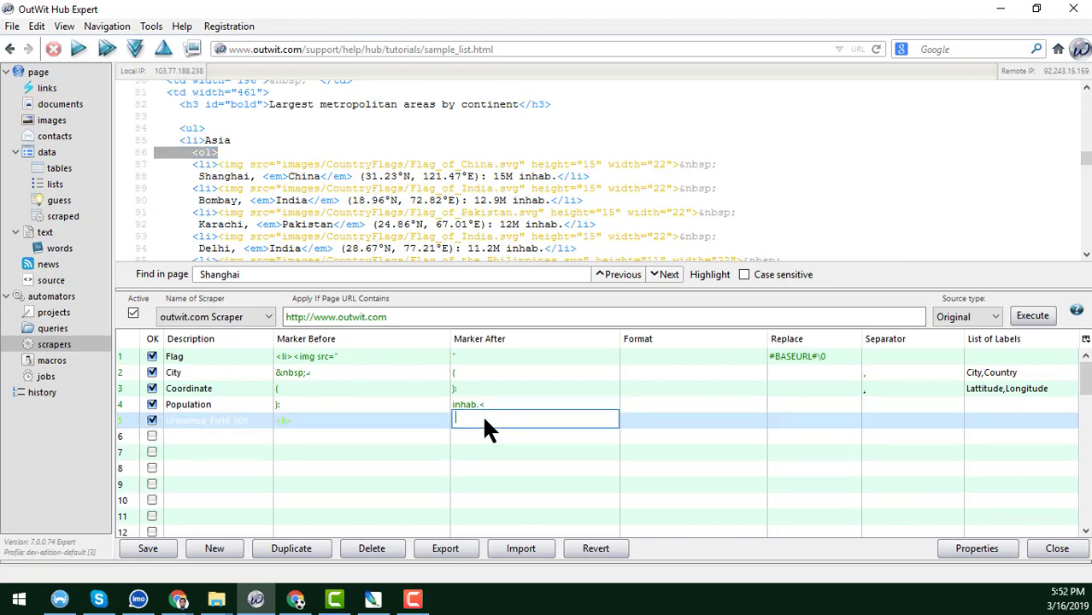
pyautogui.hotkey('ctrl', 'v')
pyautogui.press('Return')
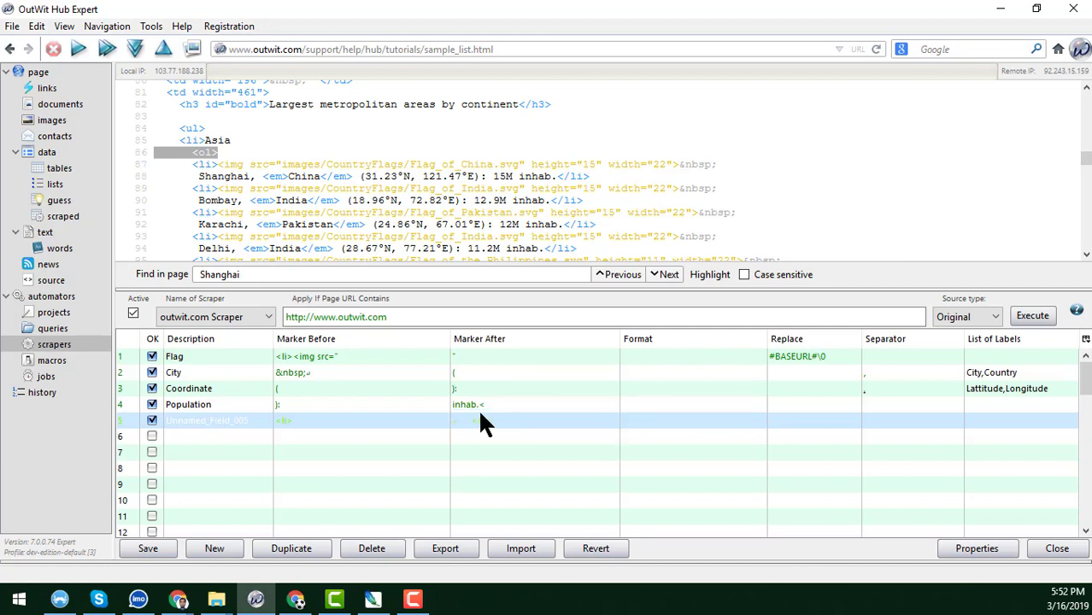
# Name the fifth scraper row Continent and save the scraper.
pyautogui.click(262, 419)
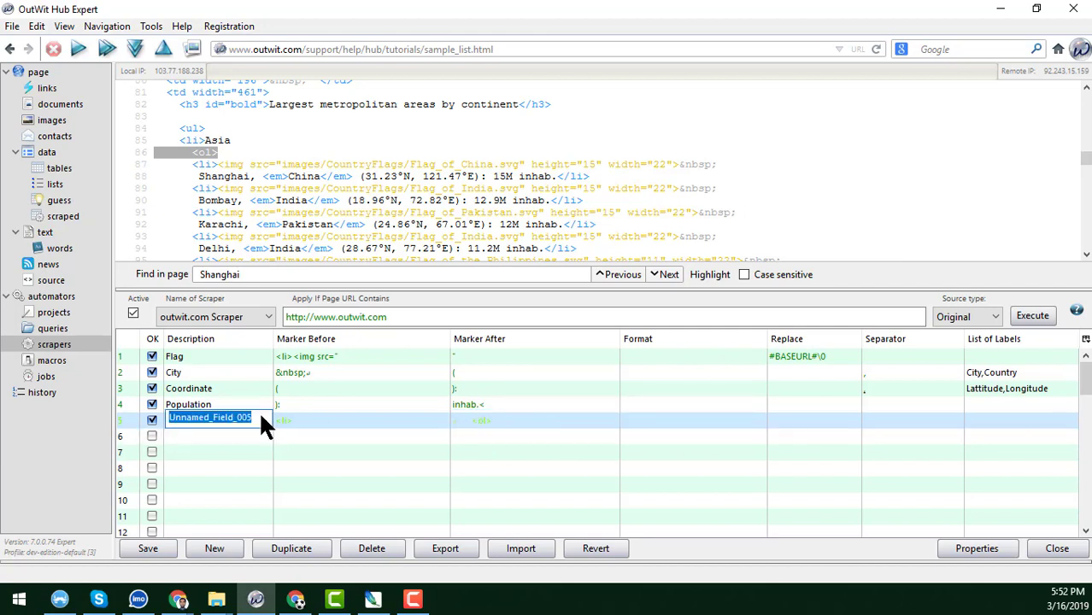
pyautogui.write('Con')
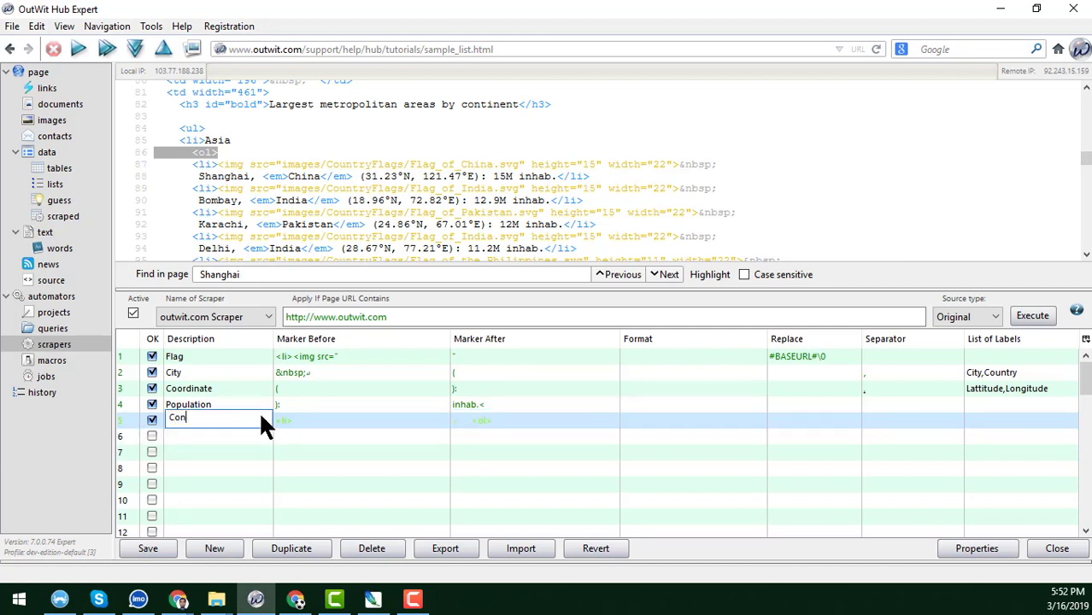
pyautogui.write('tinent')
pyautogui.press('Return')
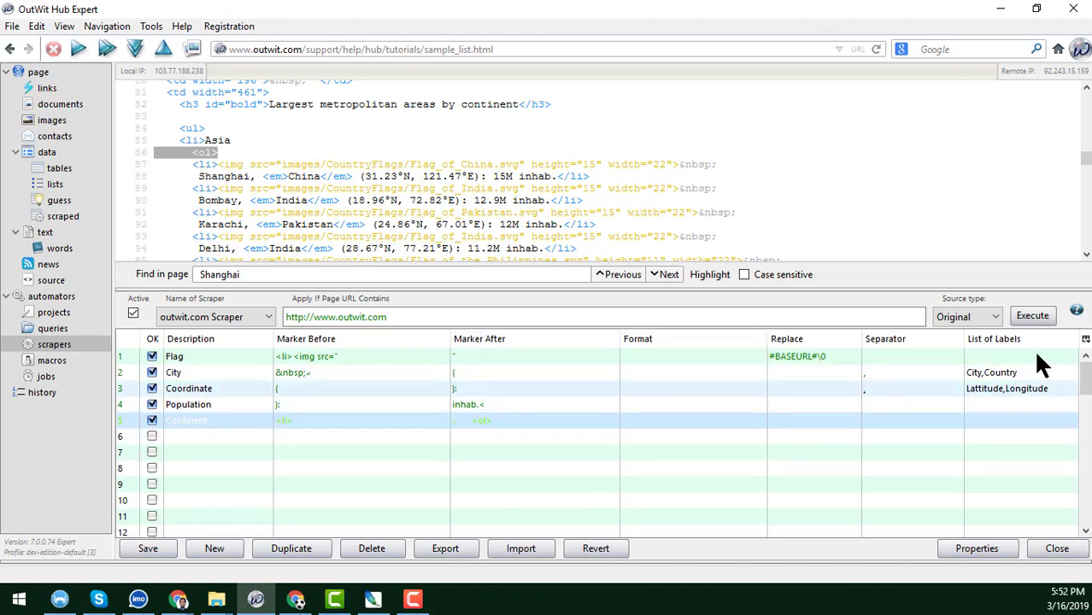
pyautogui.click(150, 548)
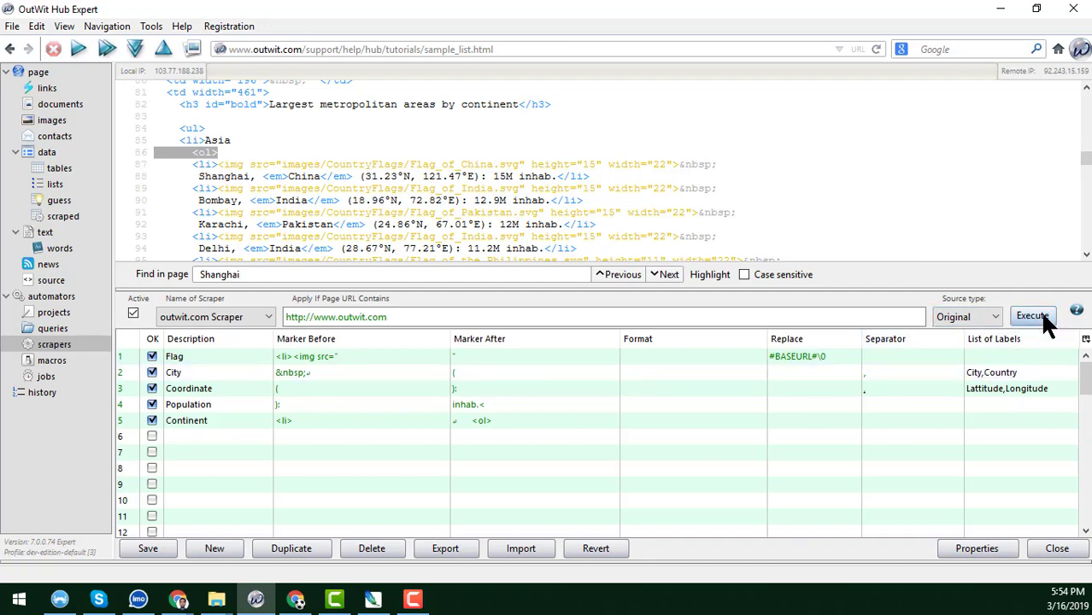
# Execute the scraper and compare the Continent column with the continent headings on the sample list page in Chrome.
pyautogui.click(1038, 316)
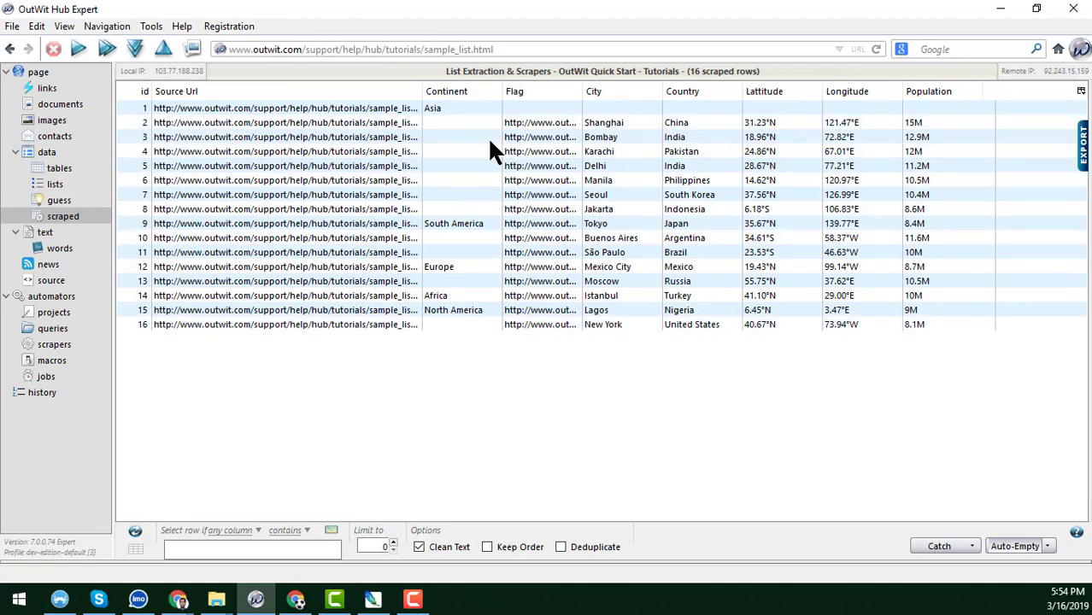
pyautogui.click(449, 109)
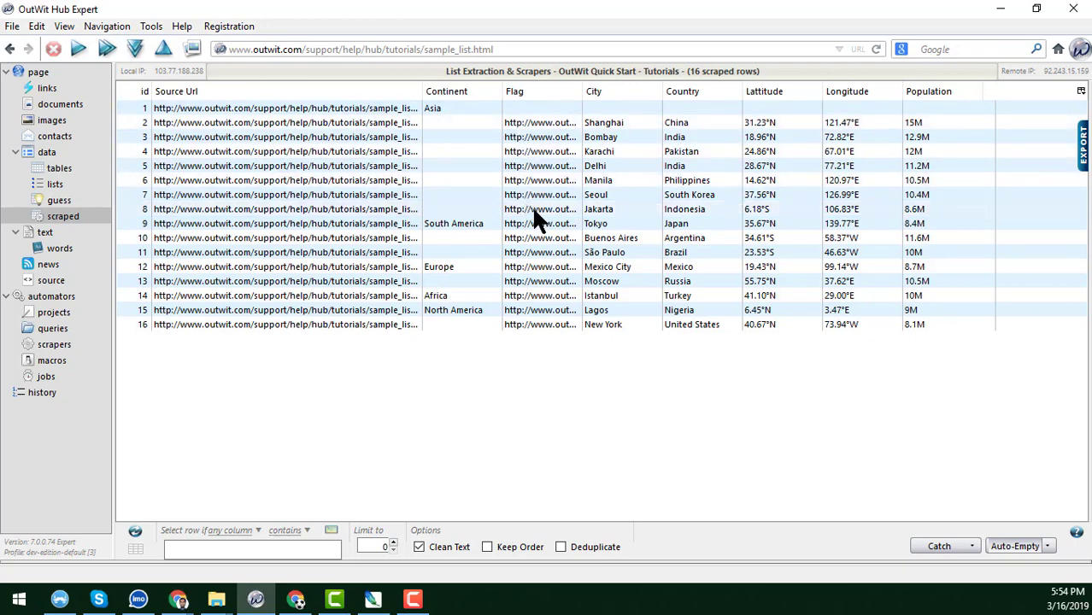
pyautogui.click(1001, 9)
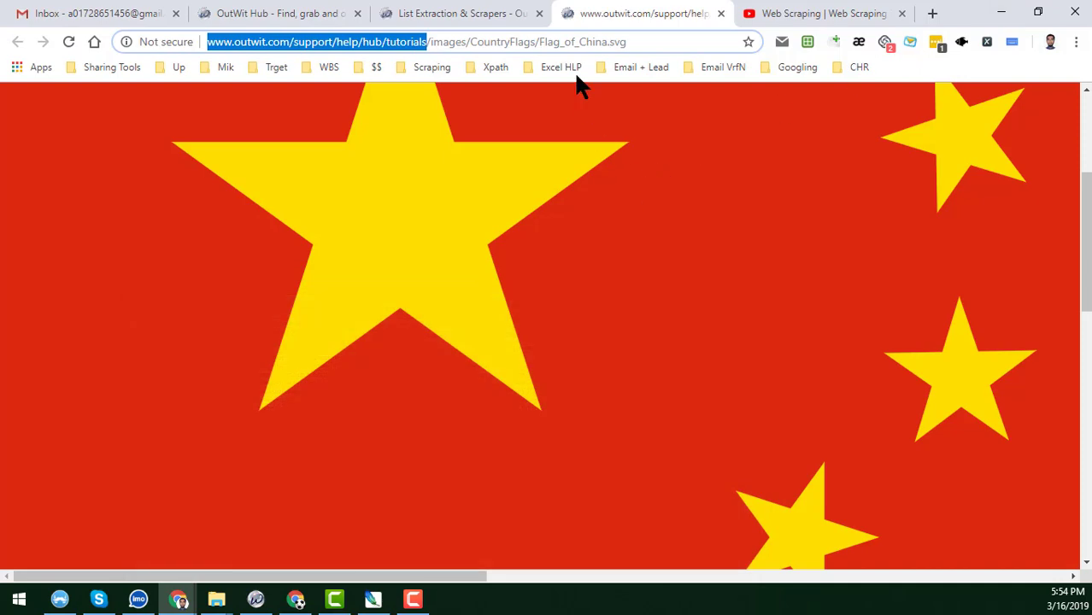
pyautogui.click(521, 12)
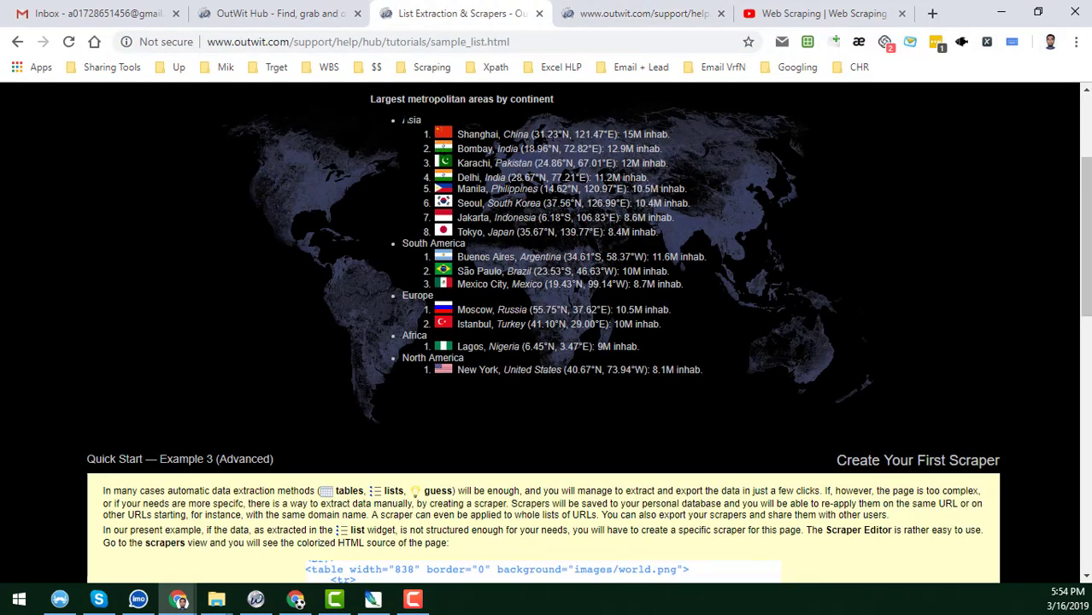
pyautogui.moveTo(406, 120); pyautogui.dragTo(459, 135)
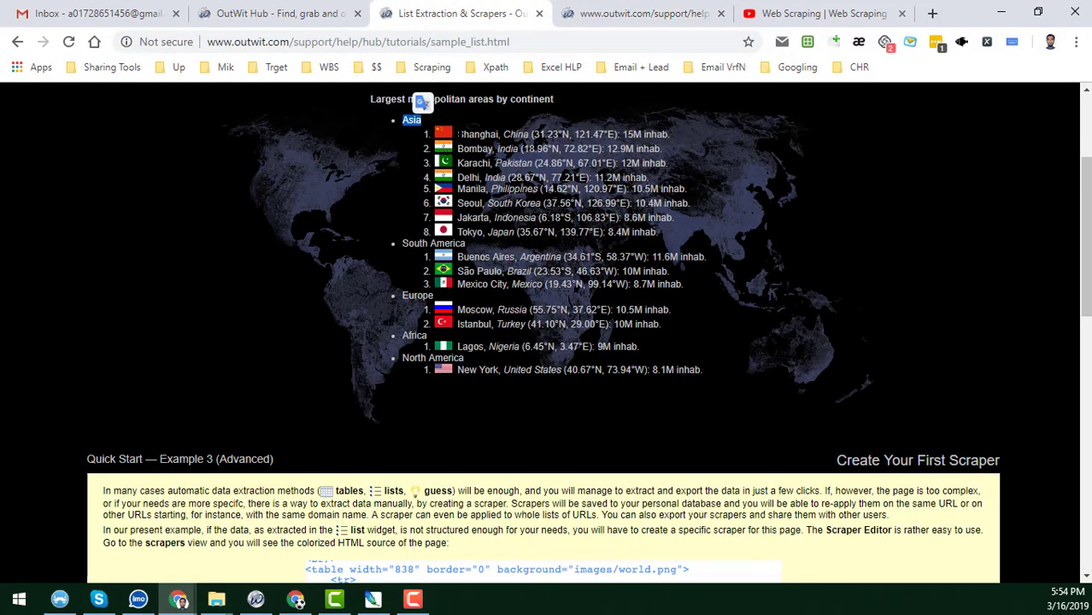
pyautogui.click(462, 135)
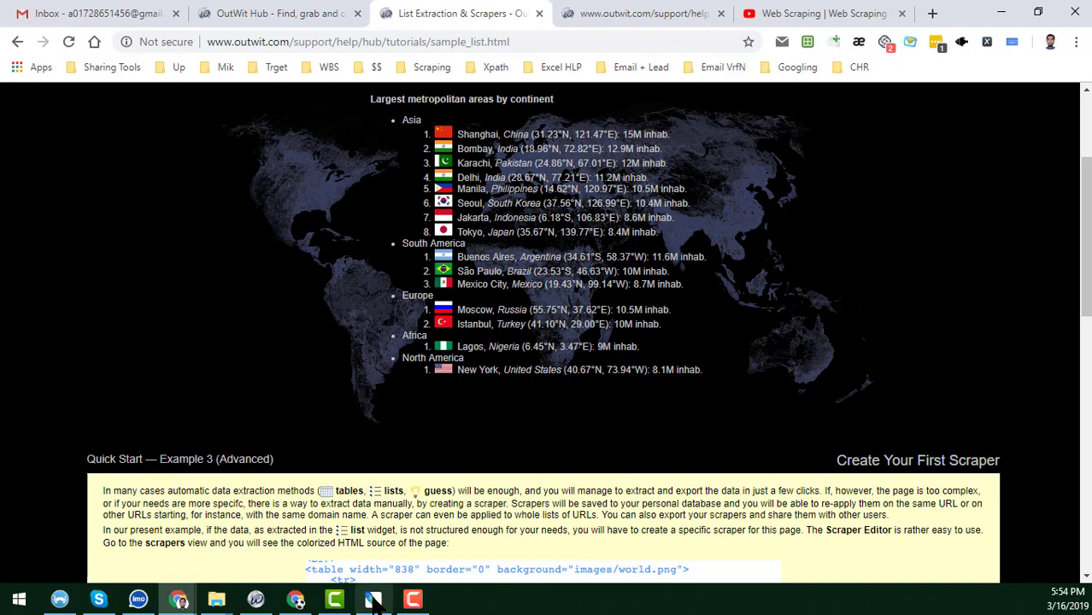
pyautogui.click(255, 599)
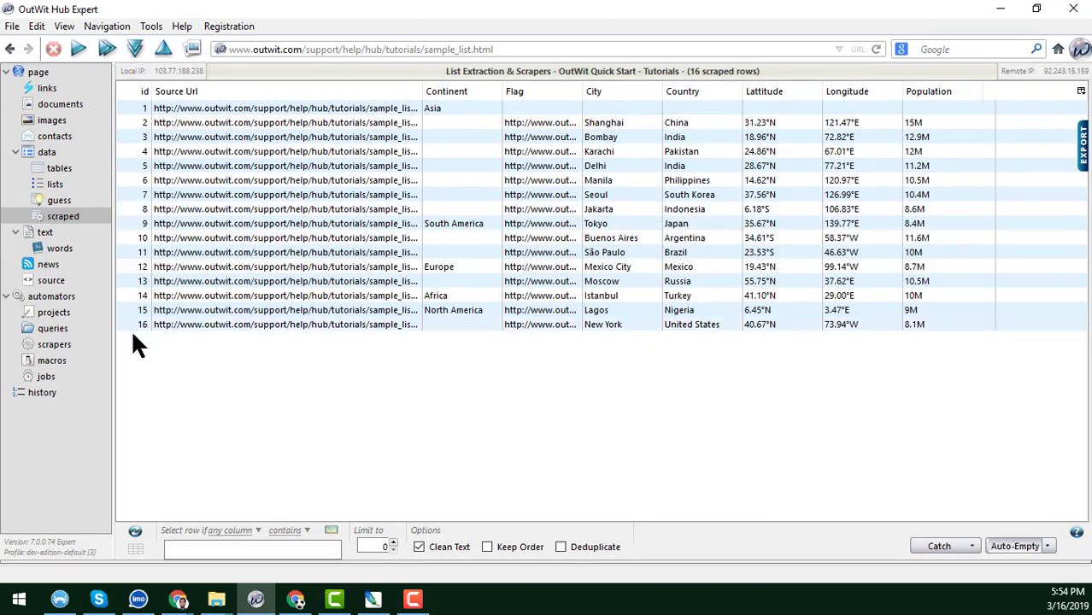
# Reopen the scraper, rename the Continent row #repeat#Continent and save the scraper.
pyautogui.click(73, 344)
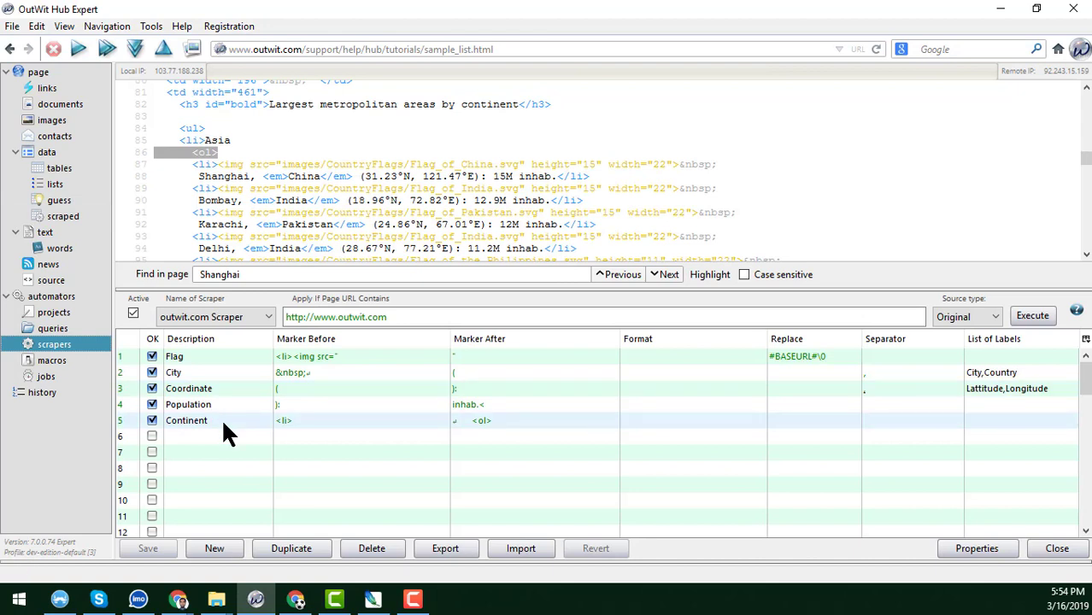
pyautogui.doubleClick(233, 424)
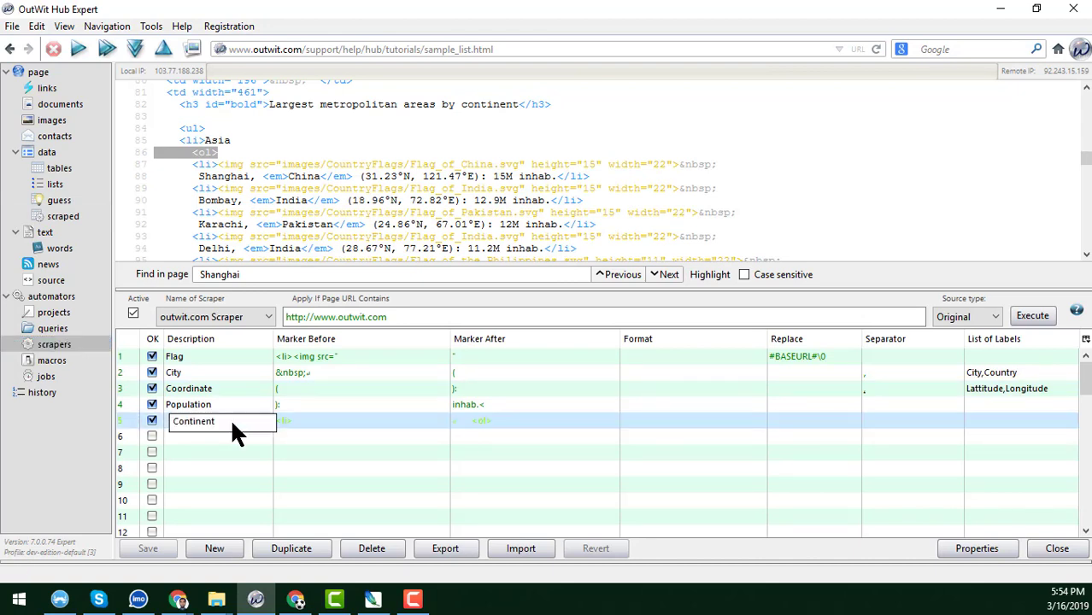
pyautogui.press('Home')
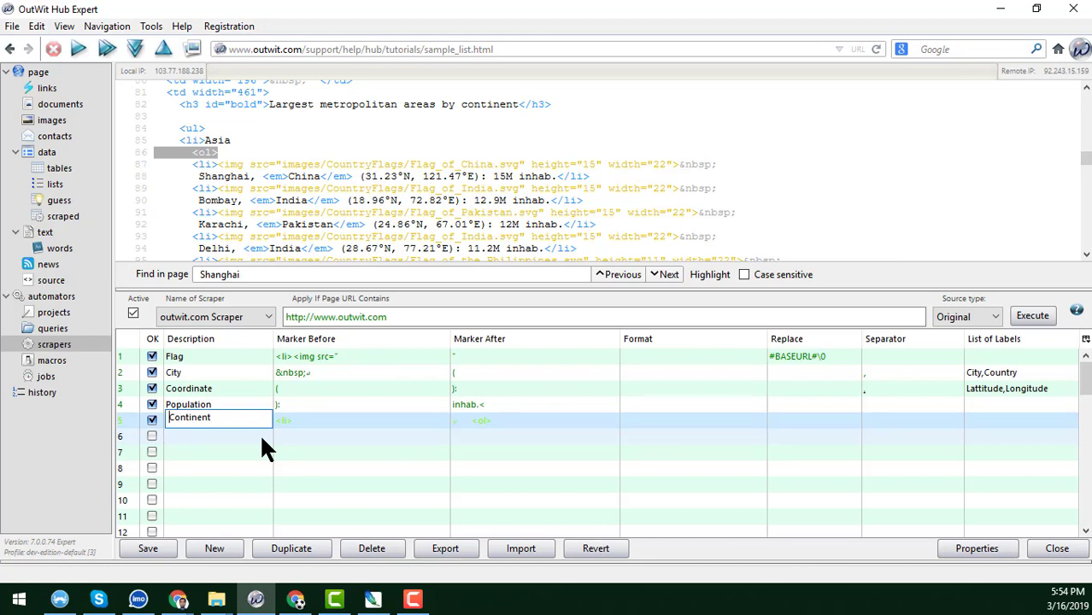
pyautogui.write('#repeat#')
pyautogui.click(167, 549)
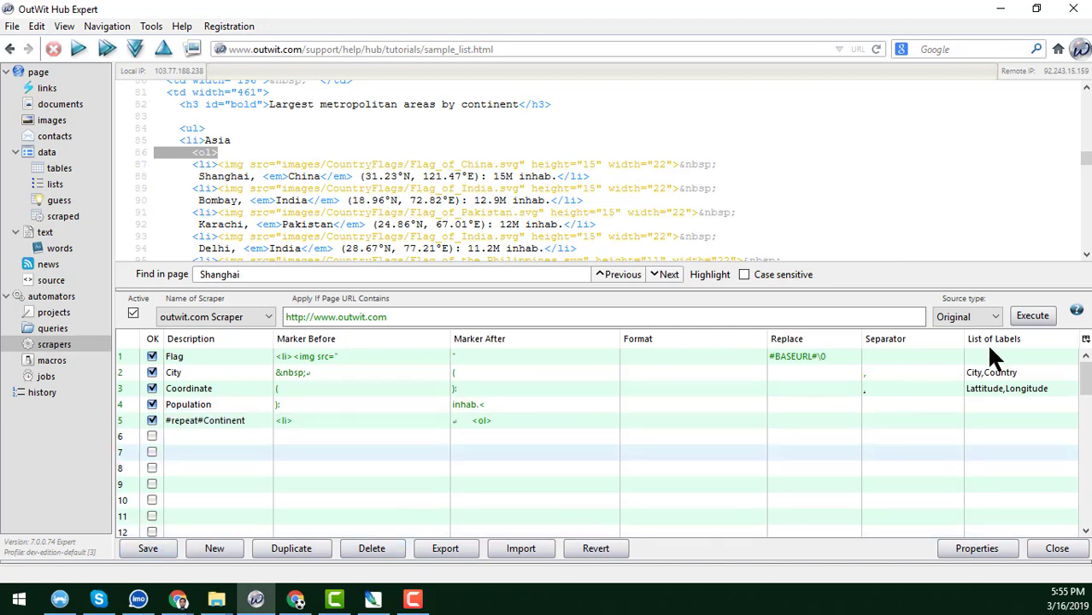
# Execute the scraper, narrow the Source Url column, and widen the Flag and Continent columns in the results.
pyautogui.click(1032, 316)
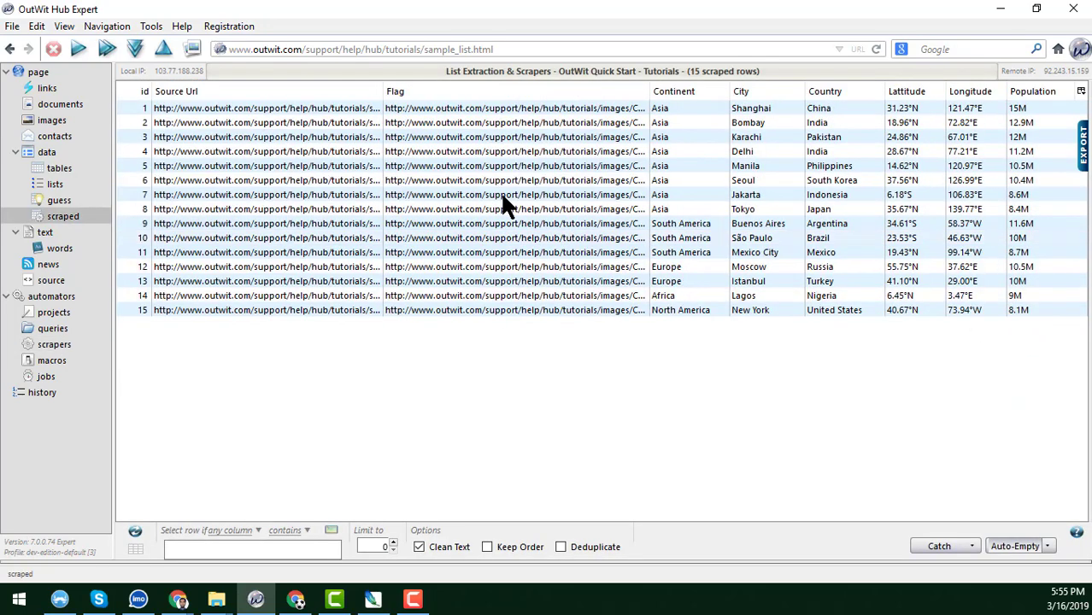
pyautogui.moveTo(382, 92); pyautogui.dragTo(294, 128)
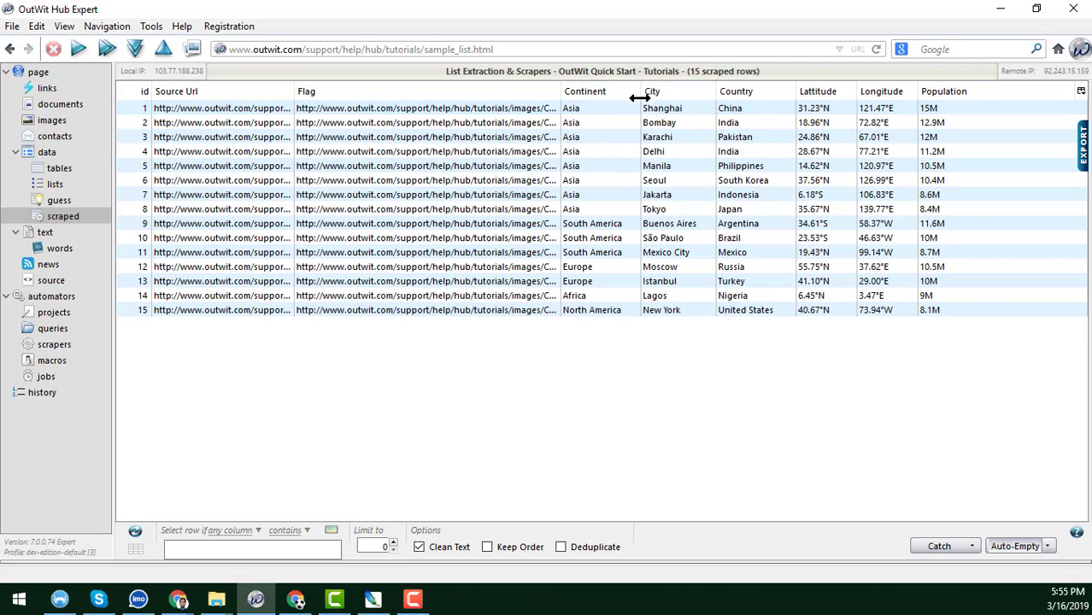
pyautogui.moveTo(643, 92); pyautogui.dragTo(682, 91)
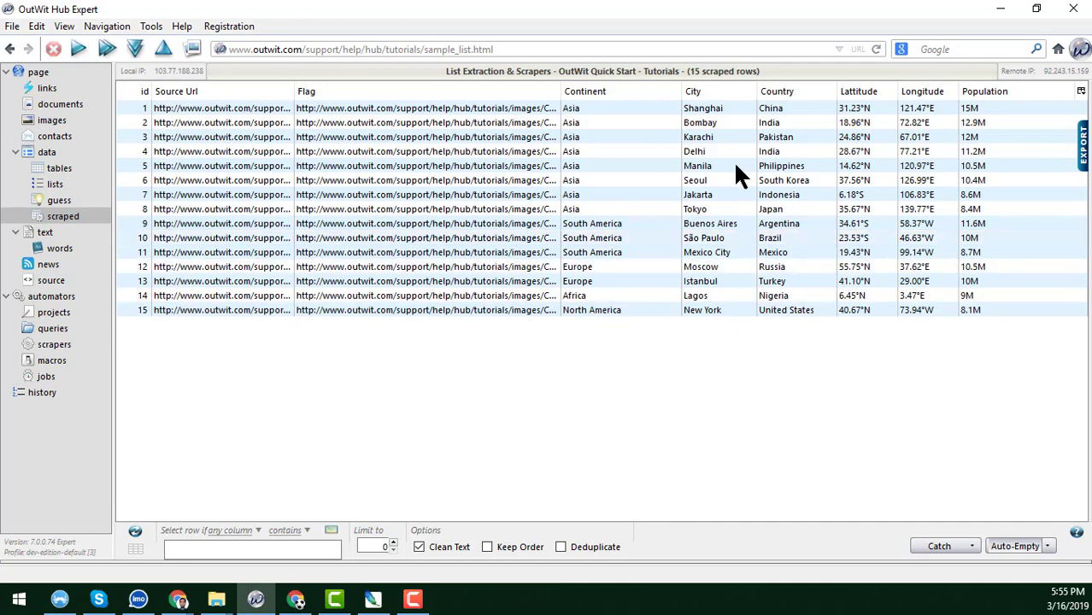
pyautogui.moveTo(559, 88); pyautogui.dragTo(400, 148)
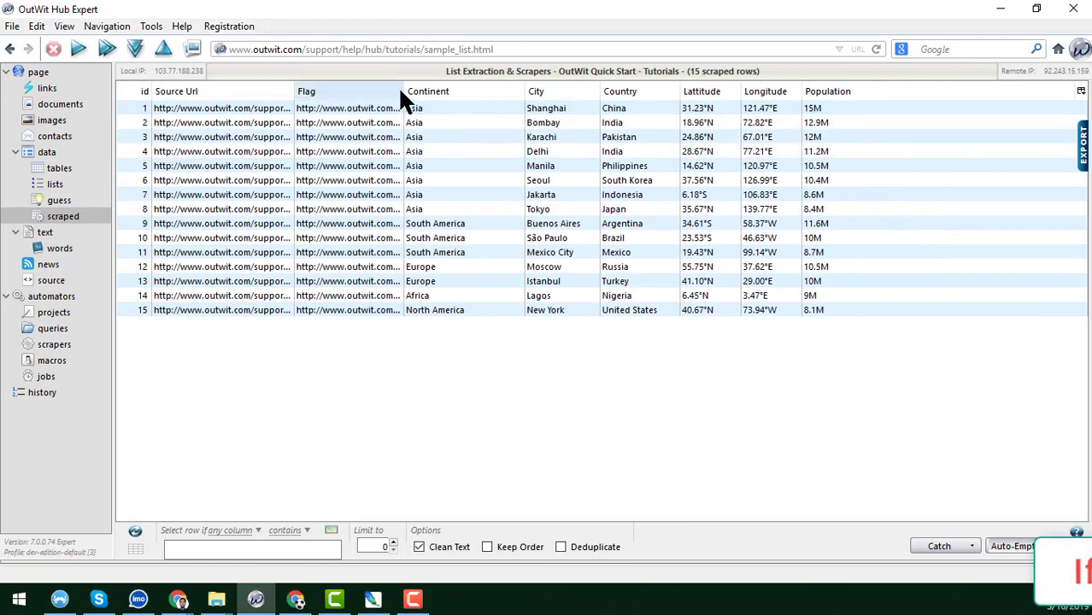
pyautogui.moveTo(403, 91); pyautogui.dragTo(631, 137)
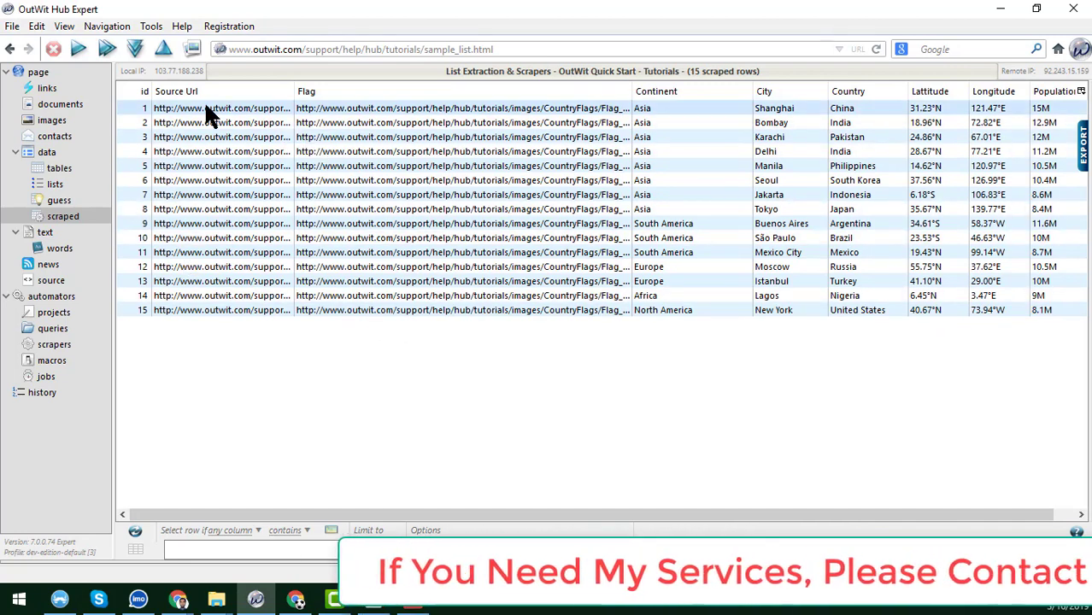
# Select all scraped rows and open their CSV export preview.
pyautogui.hotkey('ctrl', 'a')
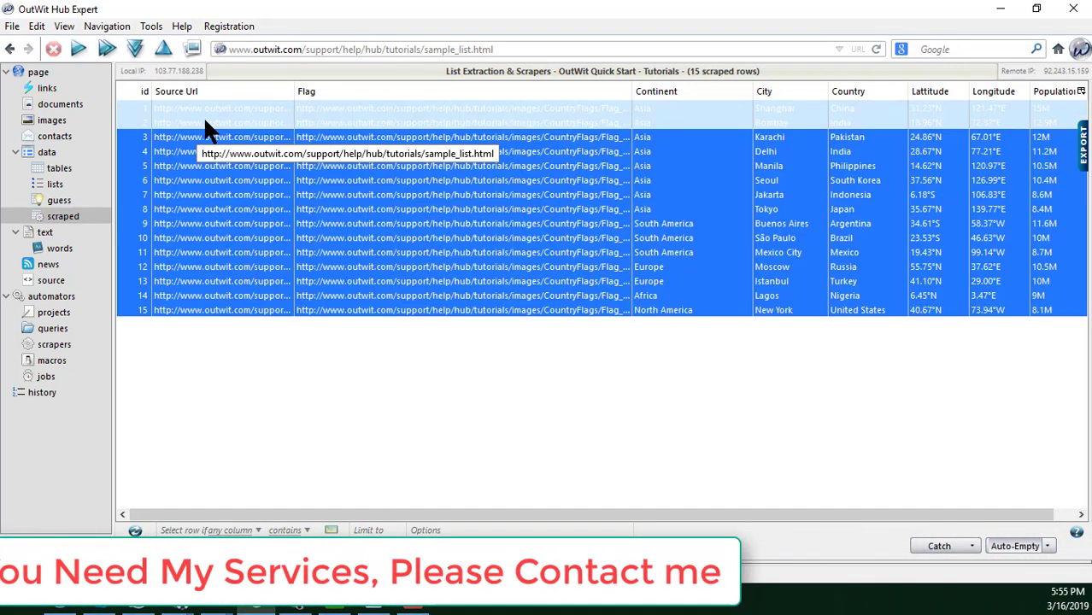
pyautogui.rightClick(217, 111)
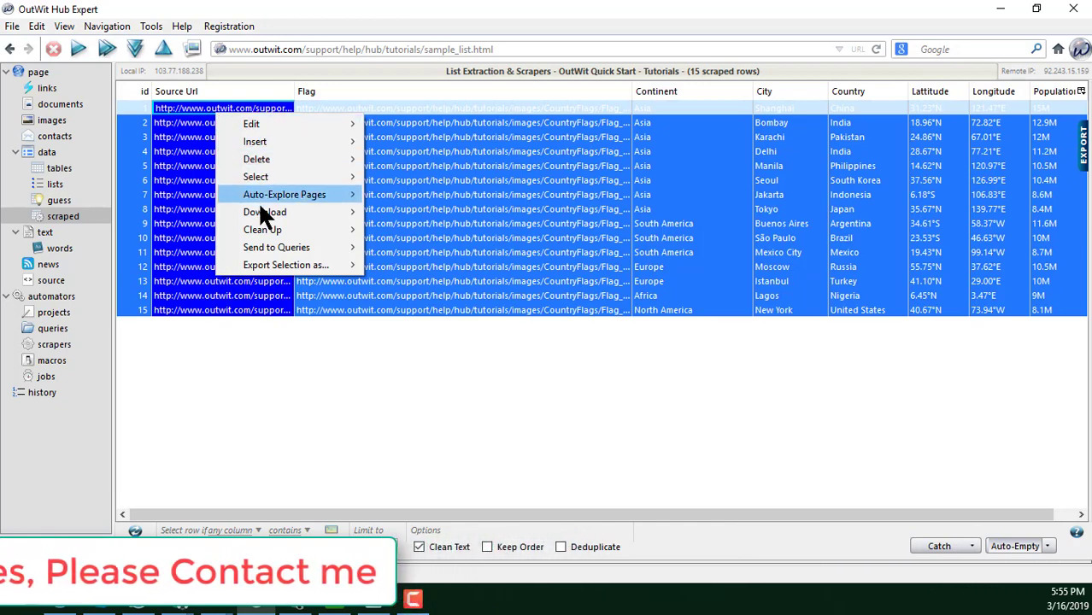
pyautogui.moveTo(296, 212)
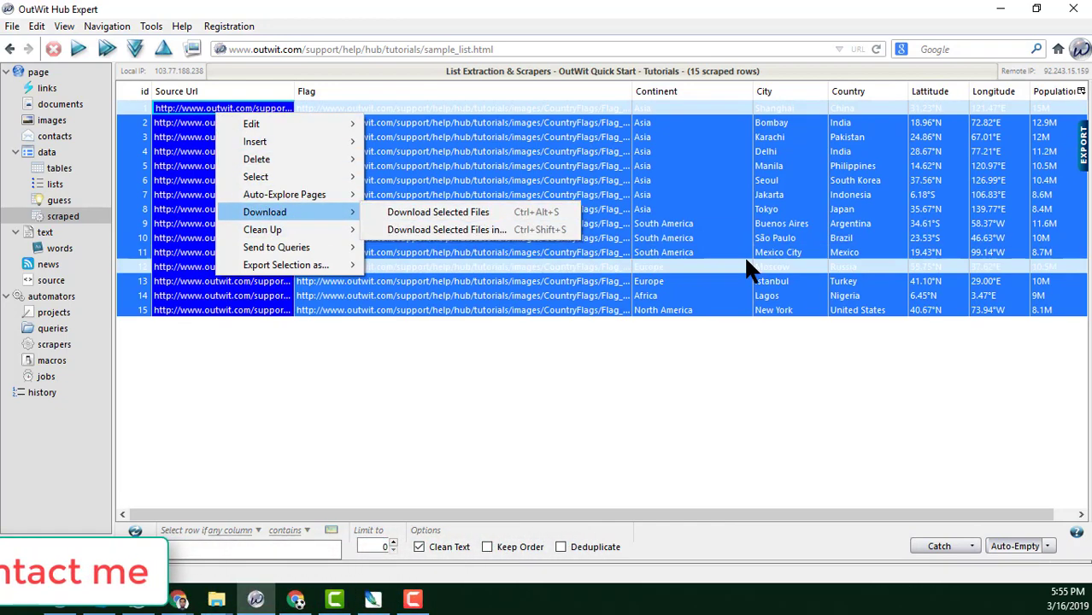
pyautogui.click(752, 313)
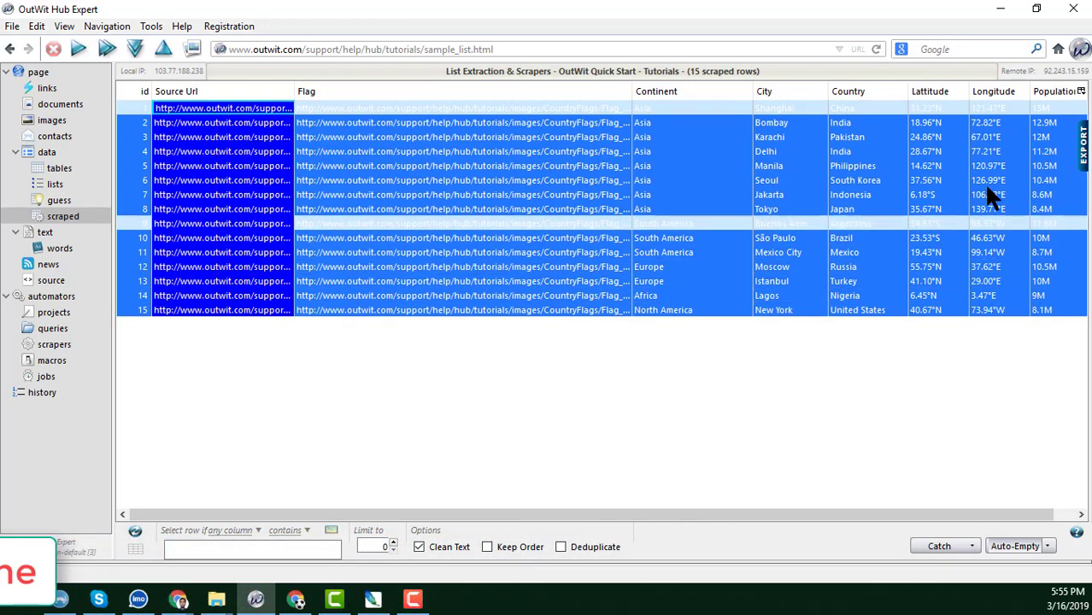
pyautogui.click(1080, 142)
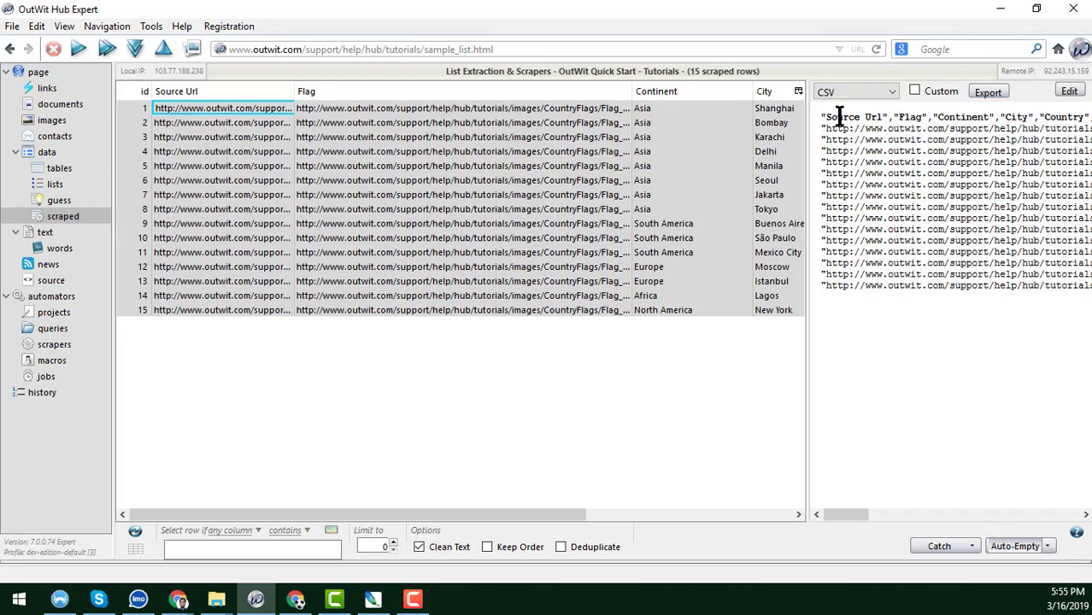
# Export the selected rows as a CSV file named Outwit advanced in the Downloads folder.
pyautogui.click(989, 94)
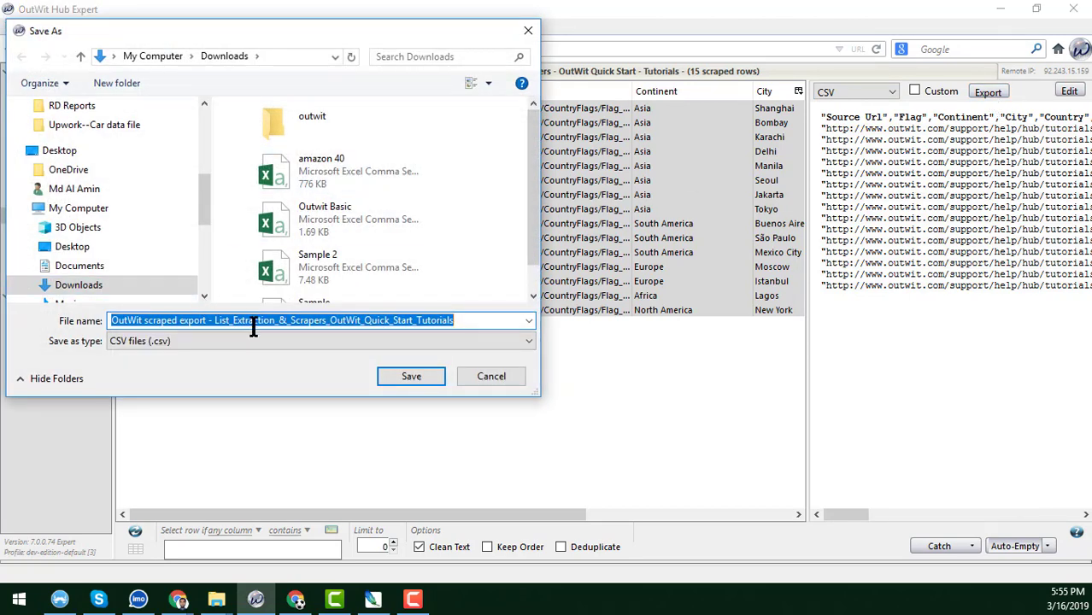
pyautogui.write('out')
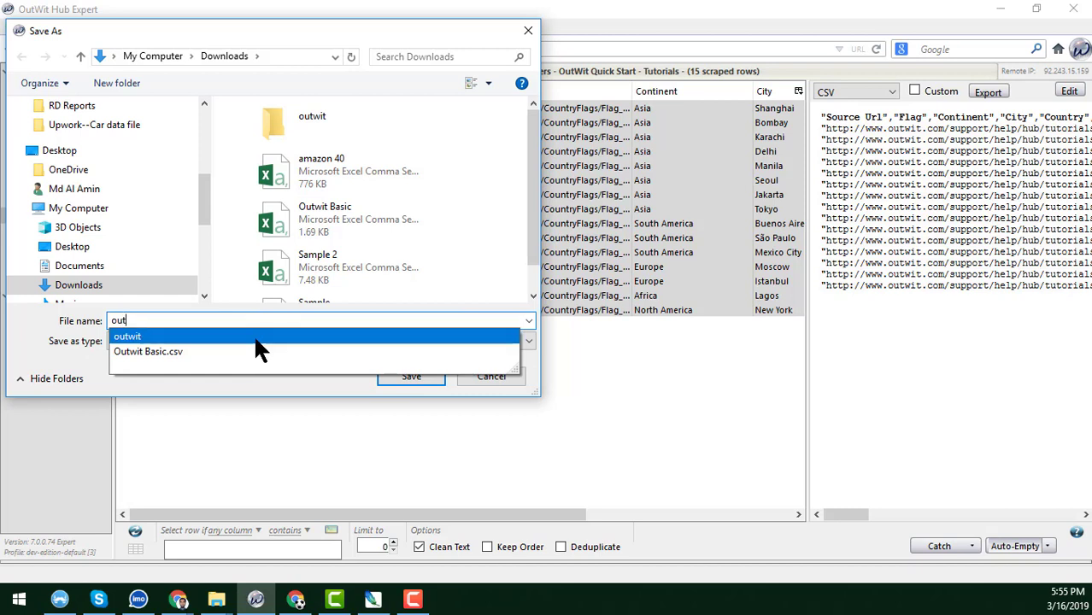
pyautogui.click(209, 352)
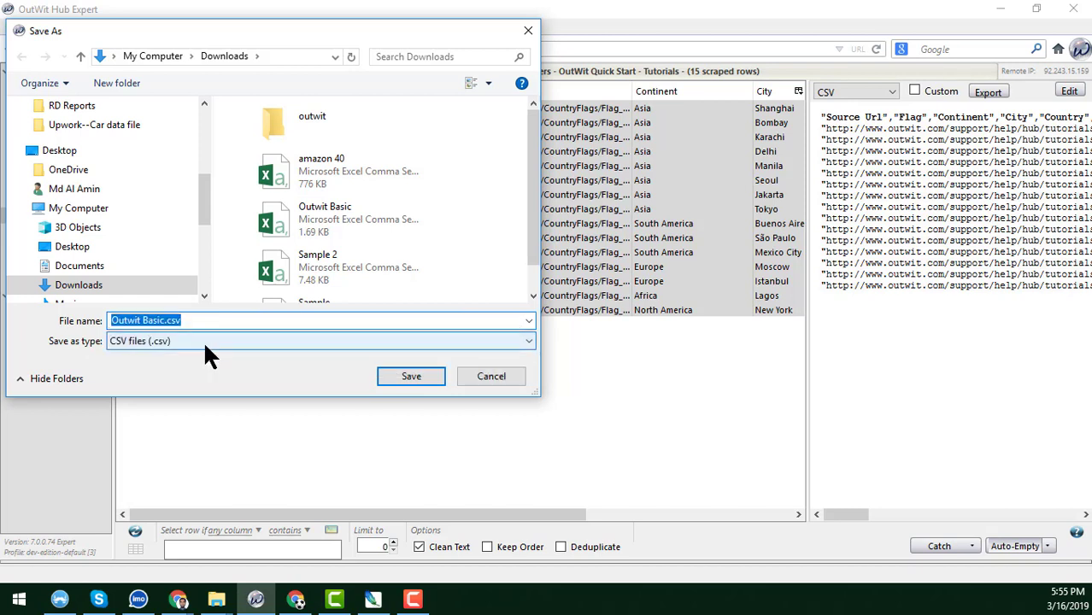
pyautogui.press('End')
pyautogui.press('BackSpace')
pyautogui.press('BackSpace')
pyautogui.press('BackSpace')
pyautogui.press('BackSpace')
pyautogui.press('BackSpace')
pyautogui.press('BackSpace')
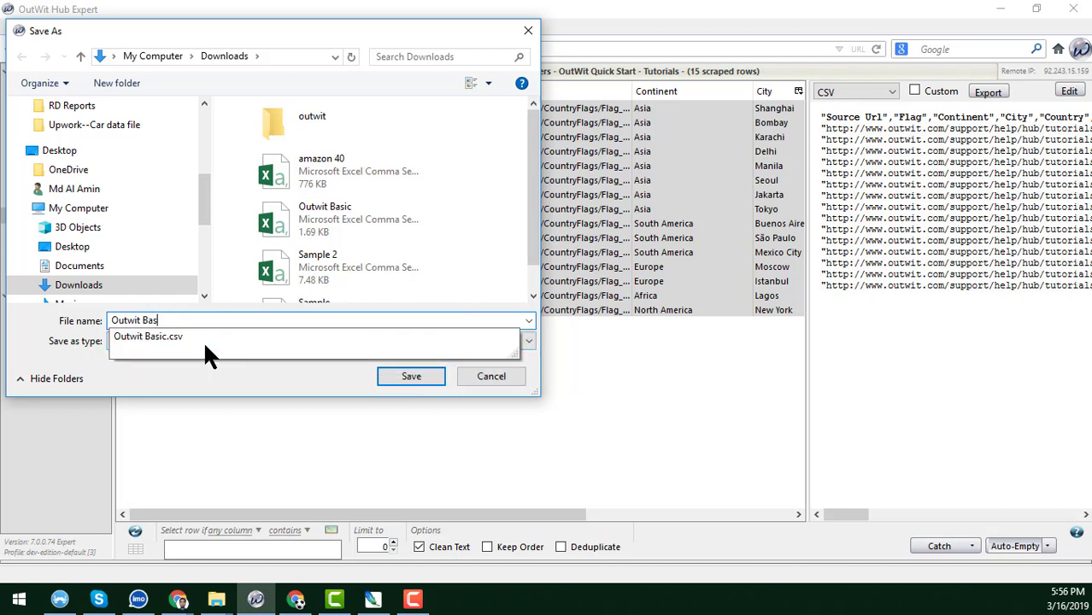
pyautogui.press('BackSpace')
pyautogui.press('BackSpace')
pyautogui.press('BackSpace')
pyautogui.write('a')
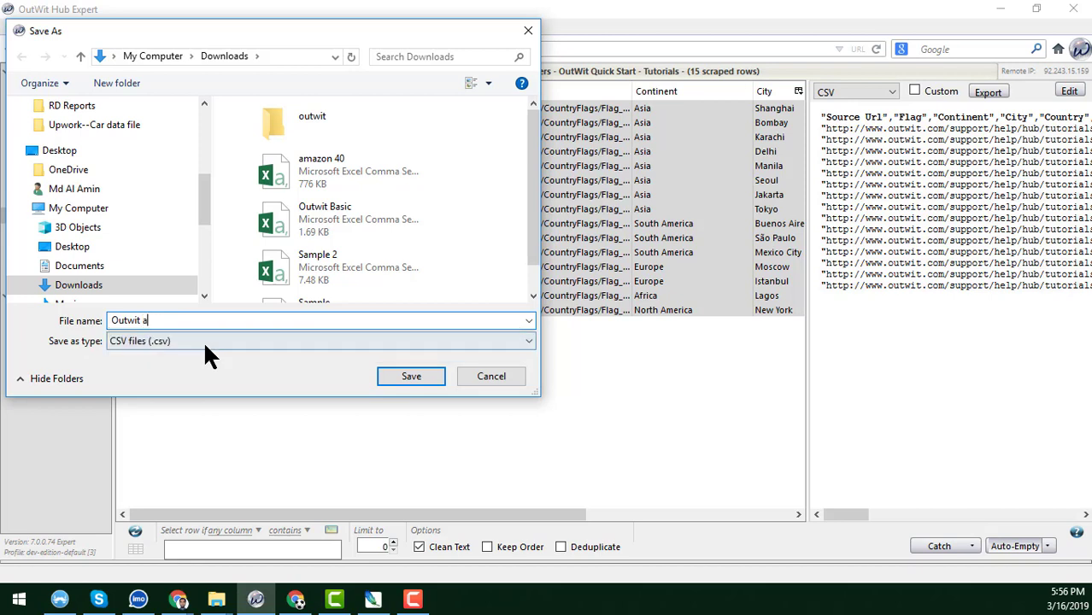
pyautogui.write('dvanced')
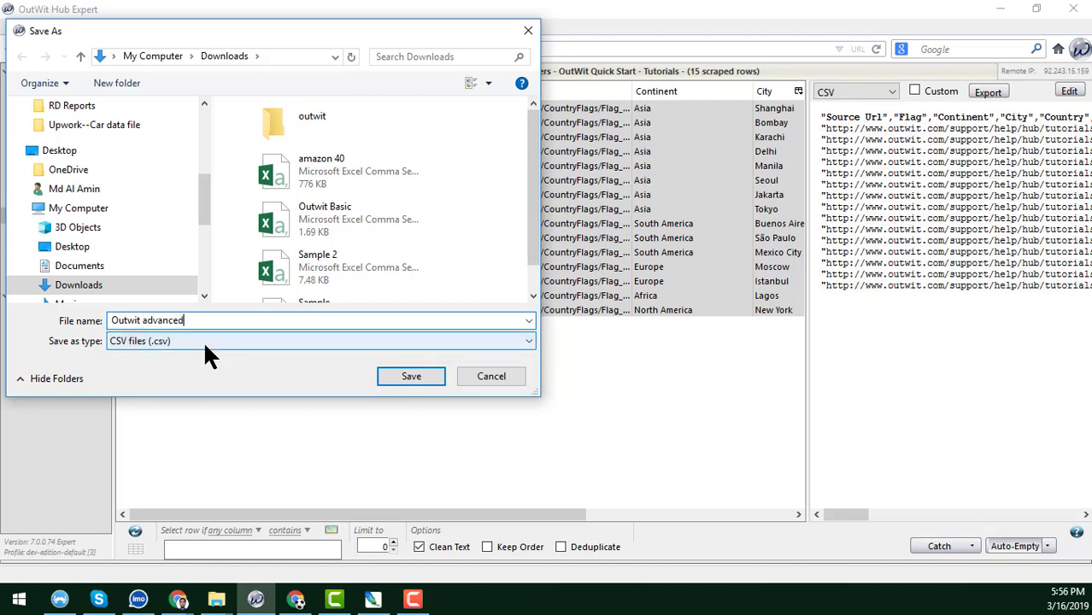
pyautogui.click(391, 376)
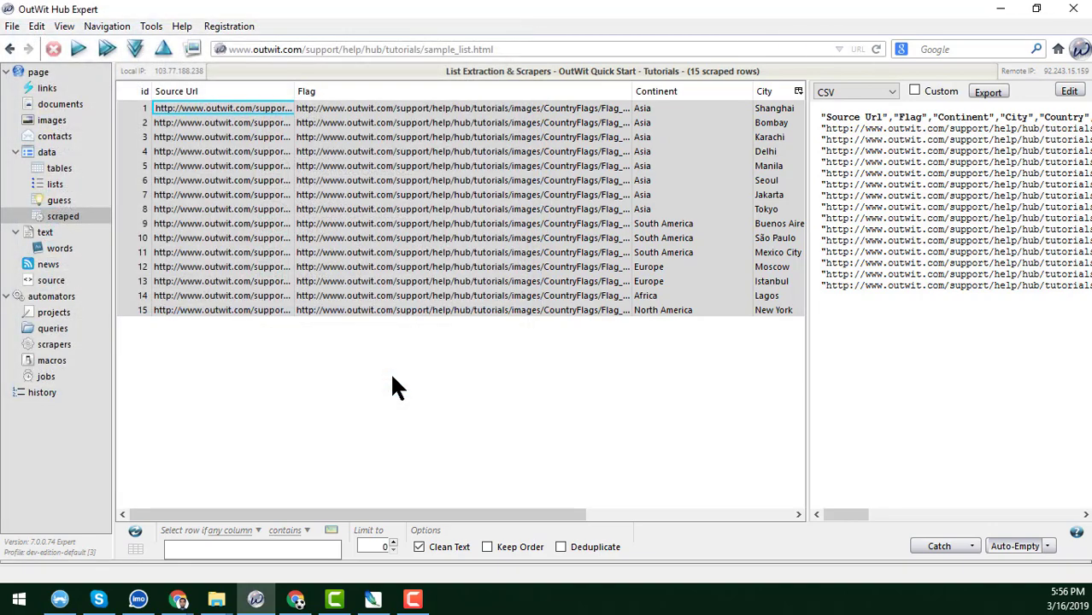
# Switch to the Downloads folder in File Explorer, open the Outwit advanced CSV file in Excel and widen its Flag column.
pyautogui.moveTo(216, 601)
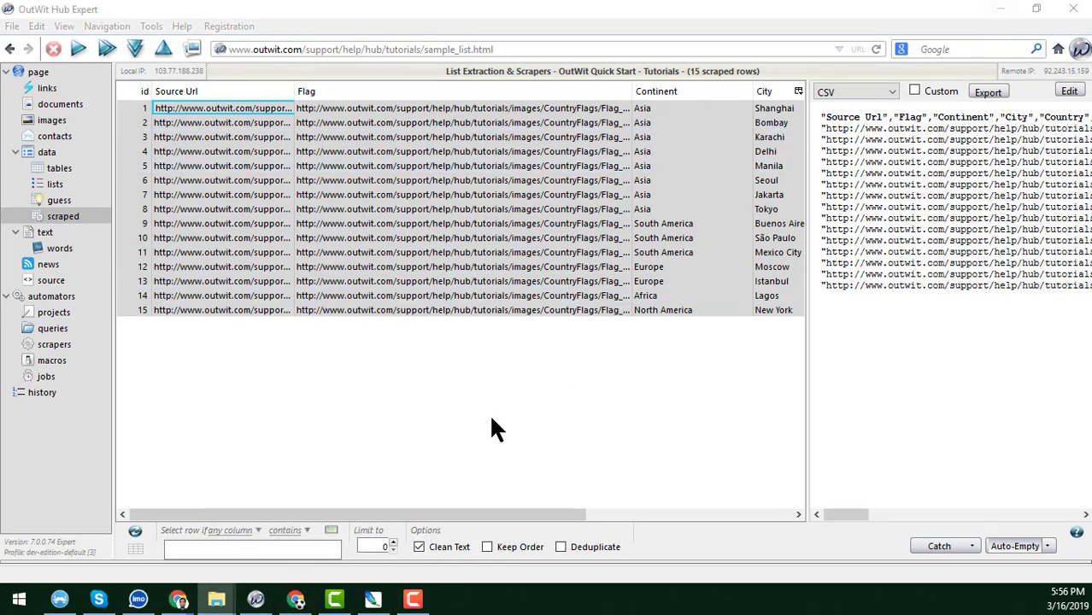
pyautogui.click(1000, 9)
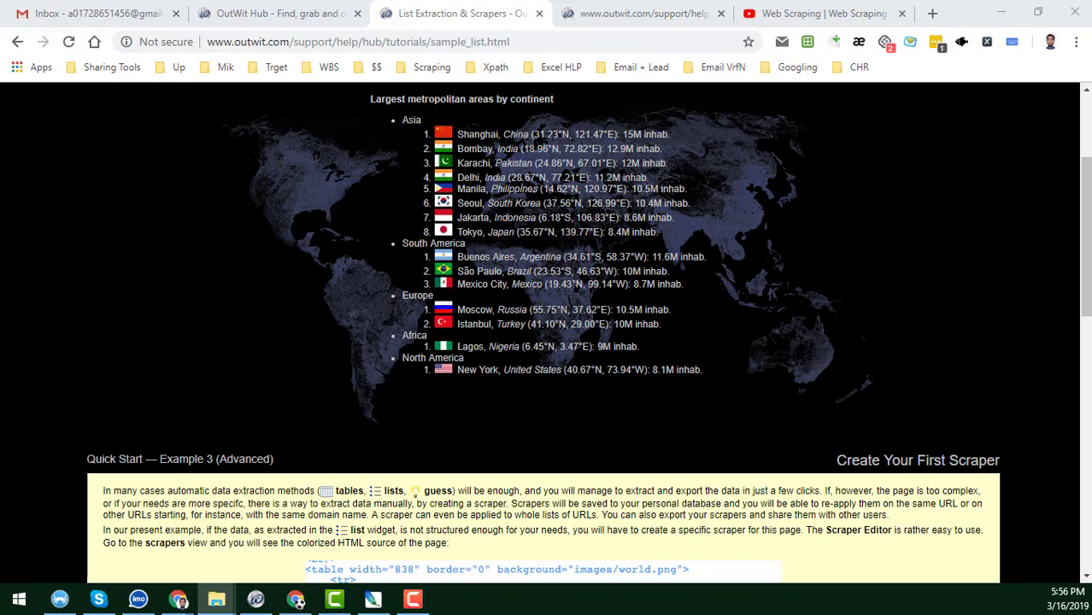
pyautogui.click(829, 157)
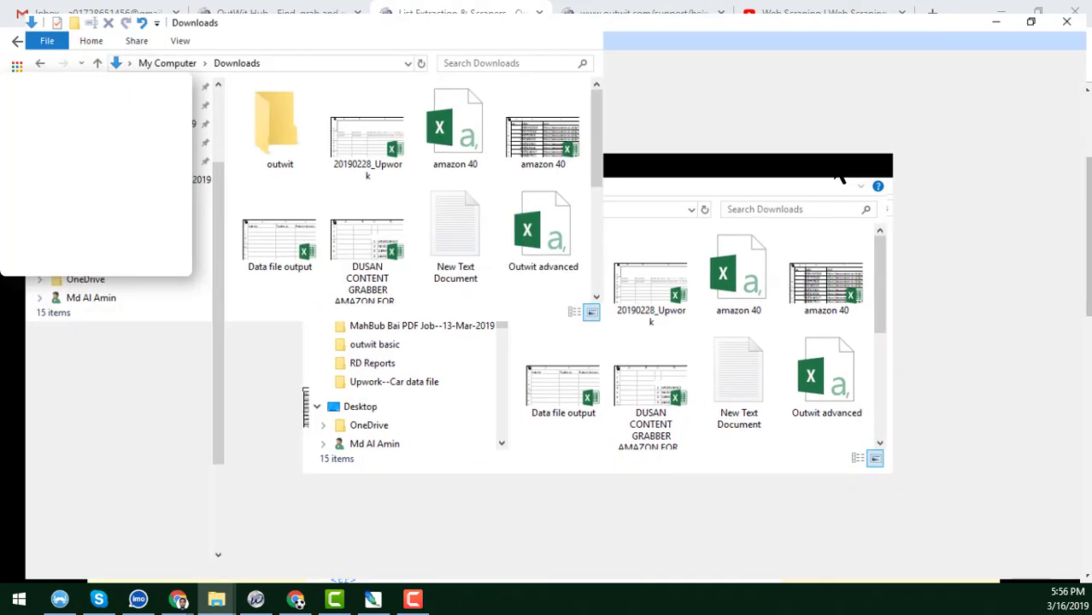
pyautogui.click(889, 144)
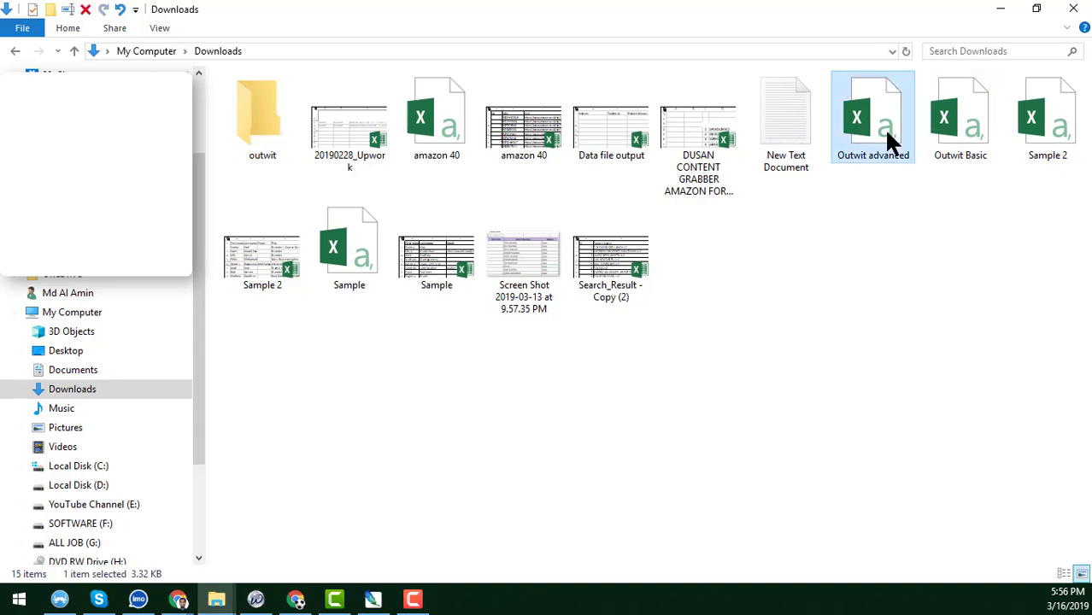
pyautogui.doubleClick(888, 143)
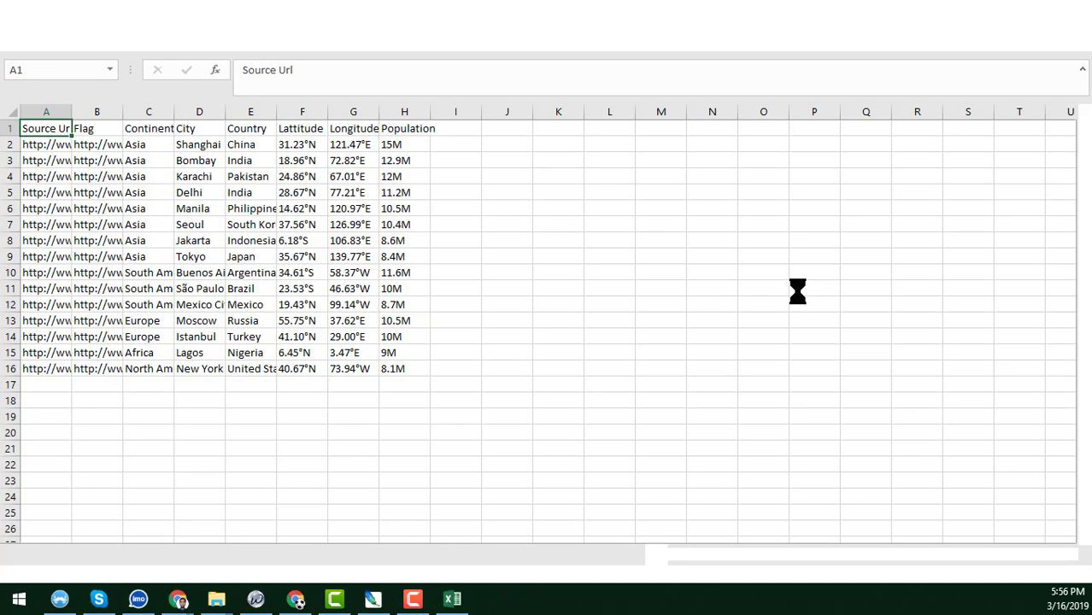
pyautogui.click(139, 241)
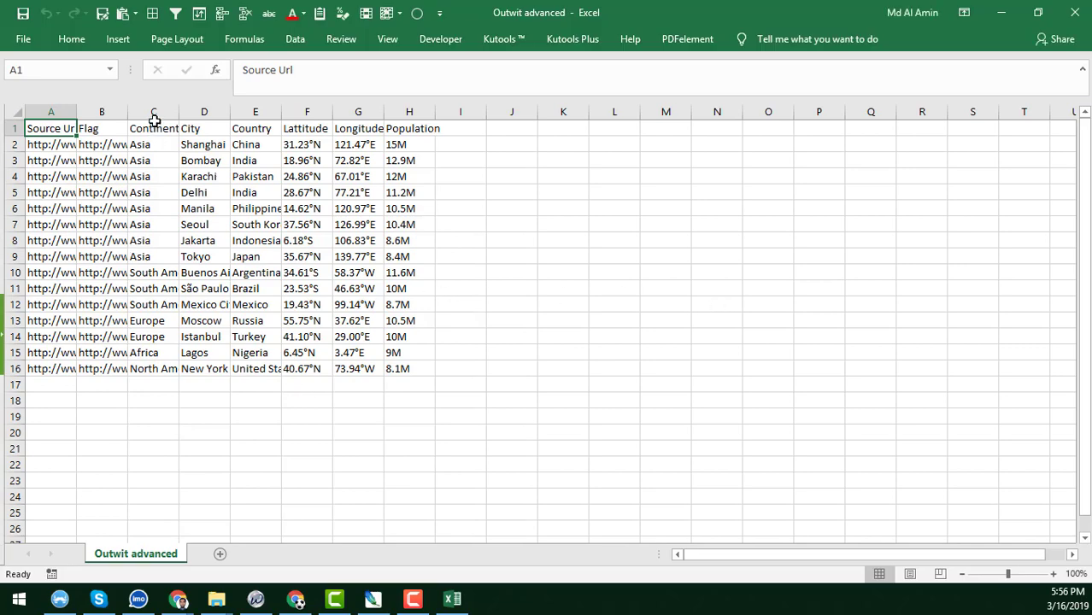
pyautogui.moveTo(128, 112); pyautogui.dragTo(506, 202)
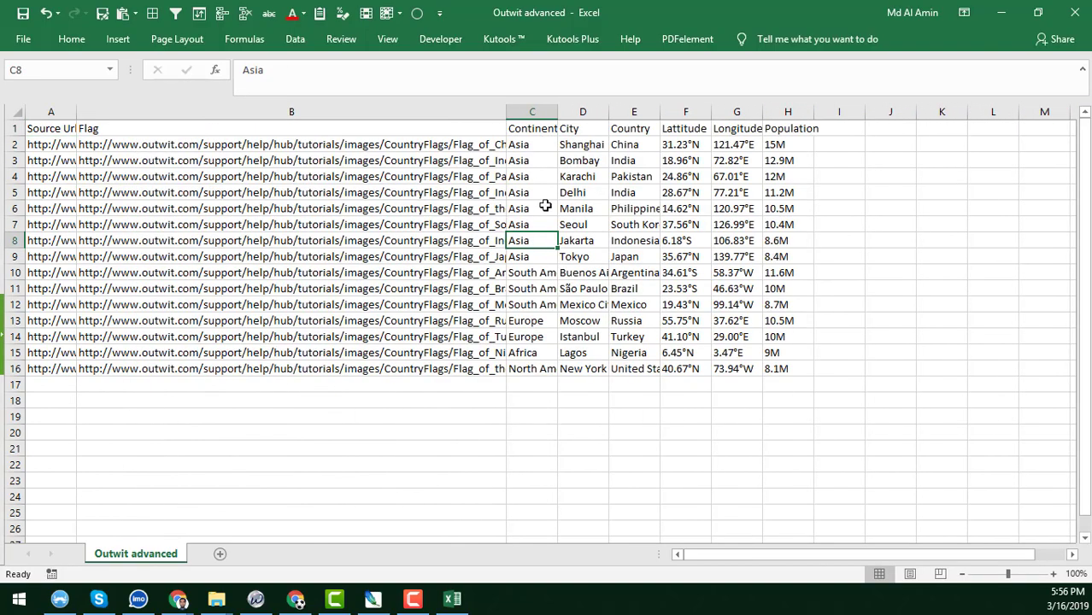
# Widen the Flag, Continent and City columns of the Outwit advanced sheet so their entries fit.
pyautogui.moveTo(508, 105); pyautogui.dragTo(814, 147)
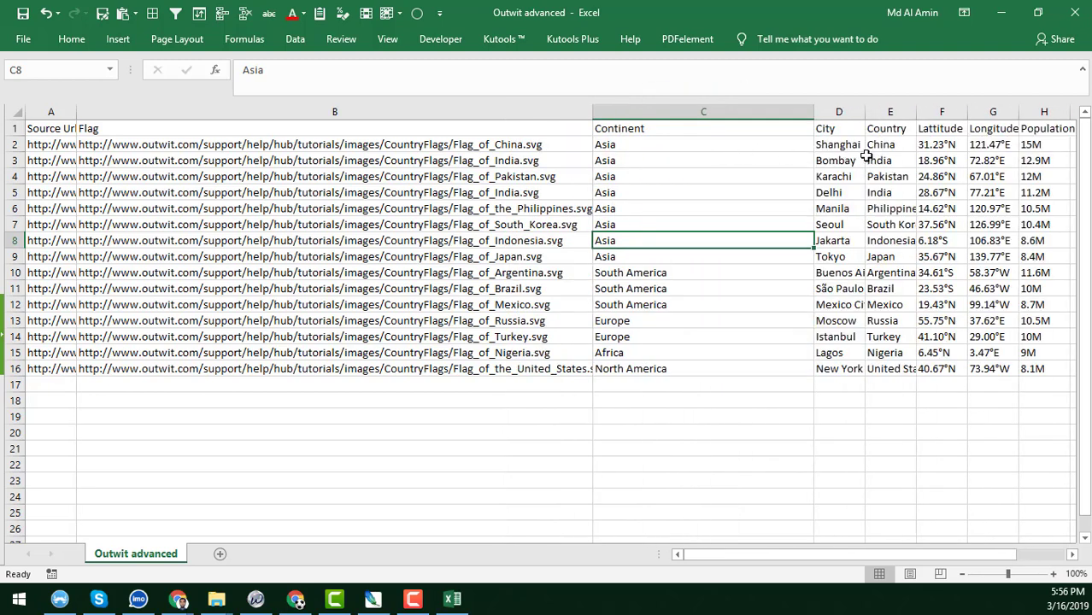
pyautogui.moveTo(865, 112); pyautogui.dragTo(943, 115)
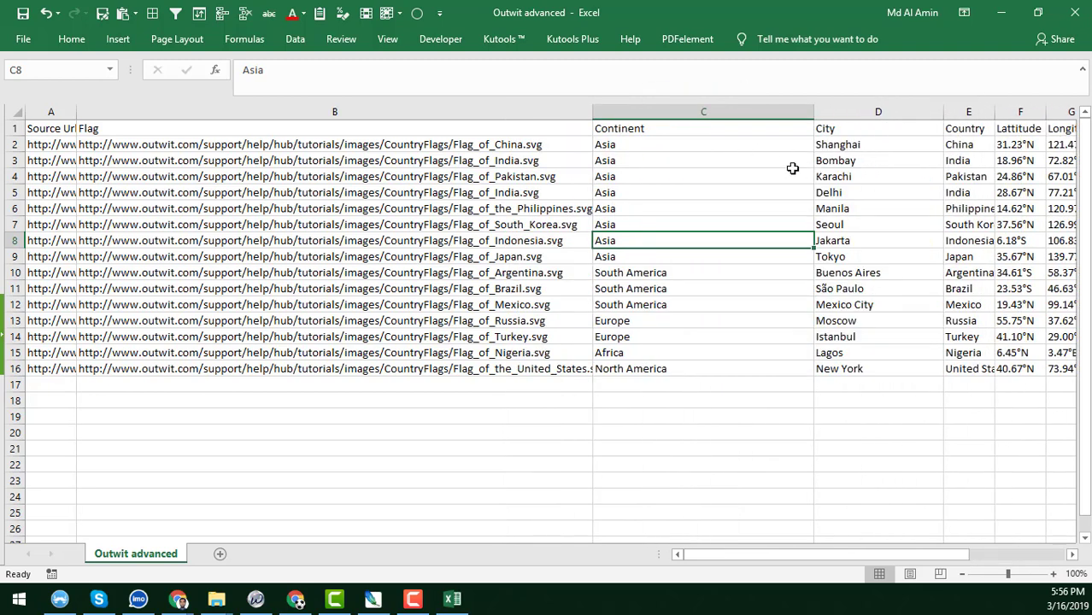
# Copy the China flag URL from cell B2 and open it in a new Chrome tab to check the image.
pyautogui.click(522, 148)
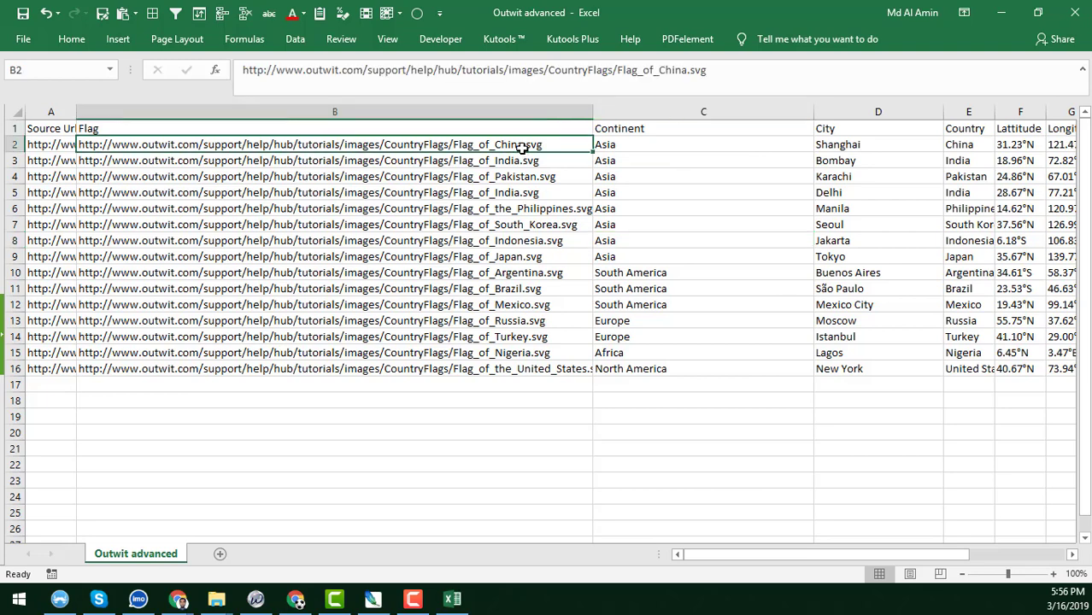
pyautogui.hotkey('ctrl', 'c')
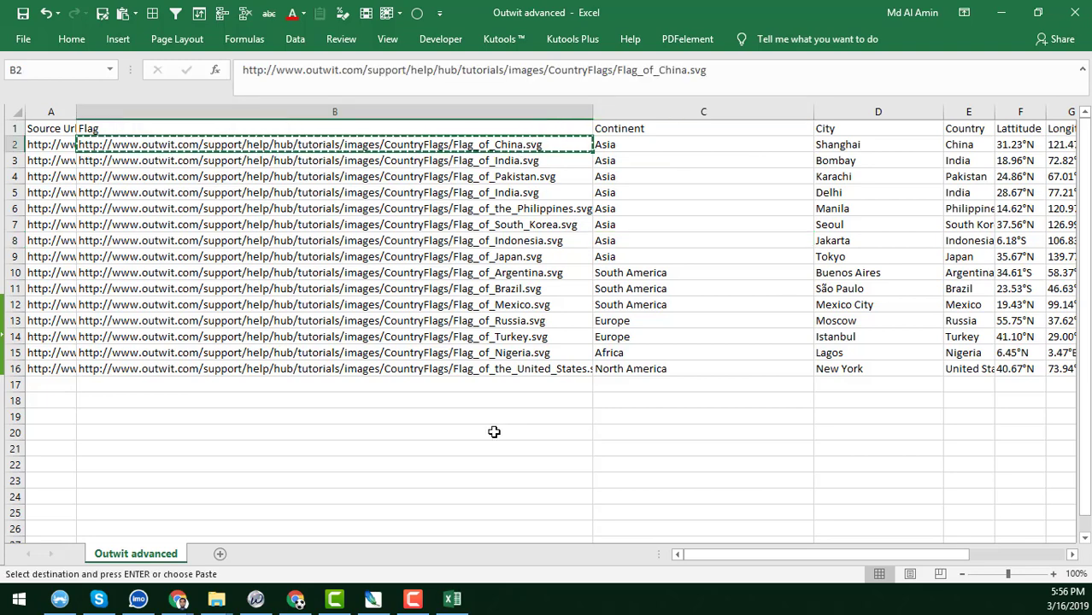
pyautogui.click(296, 601)
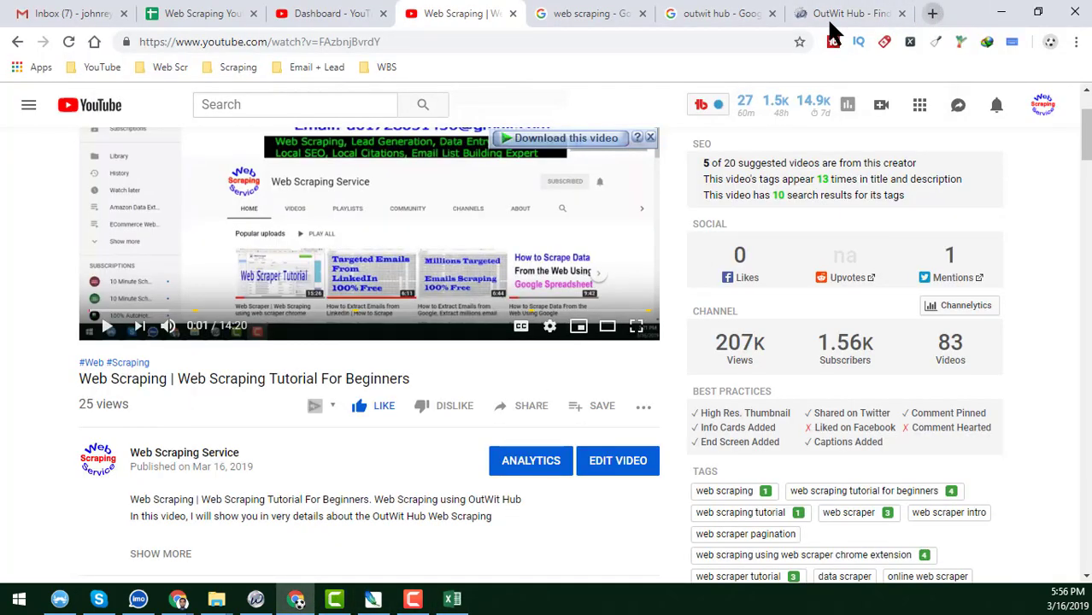
pyautogui.hotkey('ctrl', 't')
pyautogui.rightClick(640, 41)
pyautogui.click(686, 167)
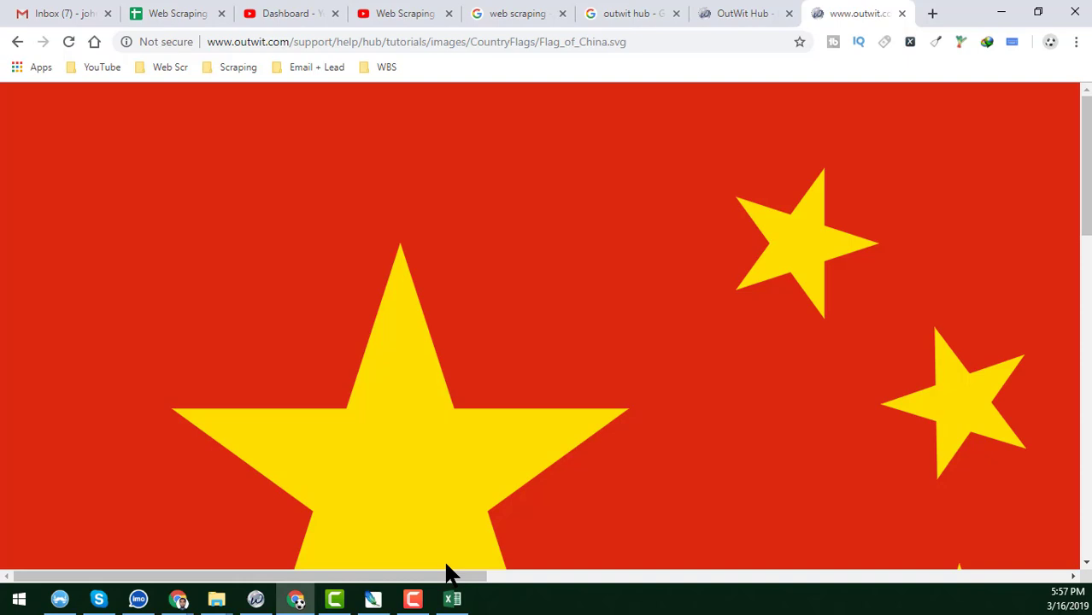
# Open the OutWit Hub product page from the OutWit website in a separate tab, view it, and switch to the OutWit Hub application.
pyautogui.click(752, 12)
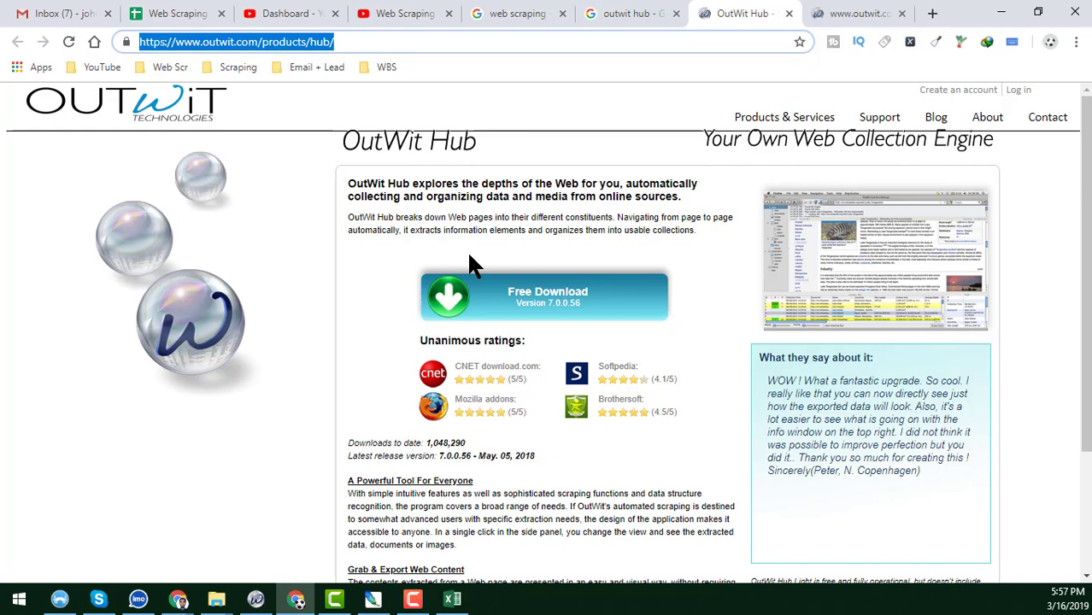
pyautogui.moveTo(758, 121)
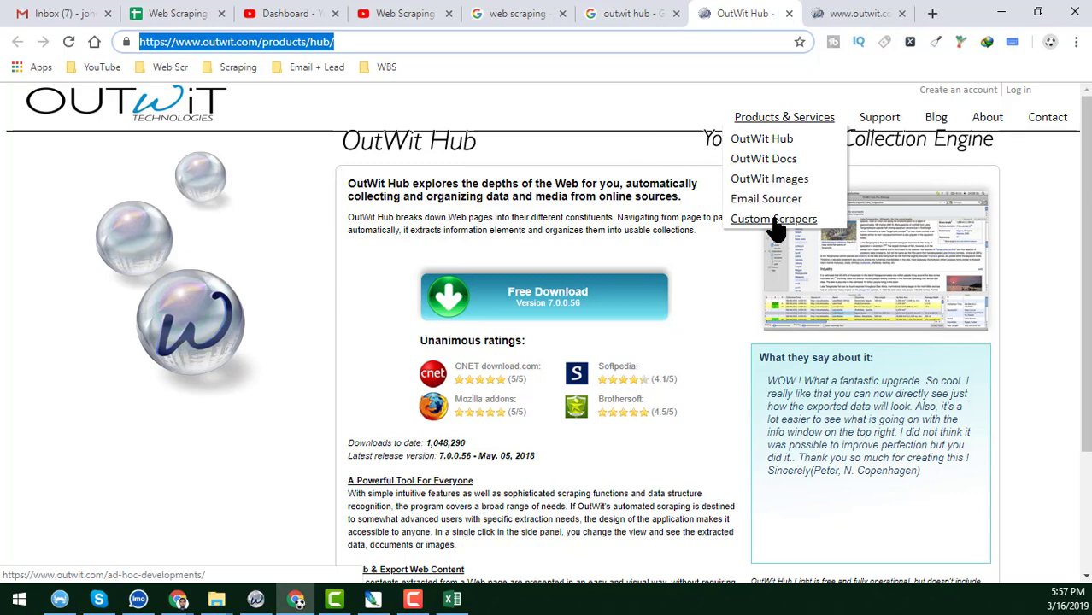
pyautogui.middleClick(763, 141)
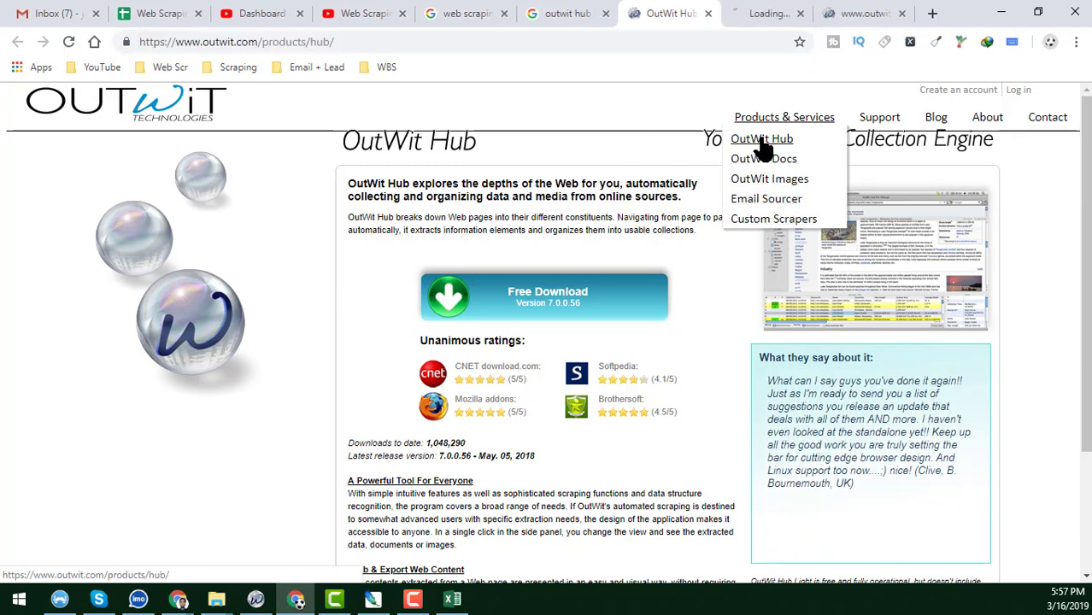
pyautogui.click(773, 13)
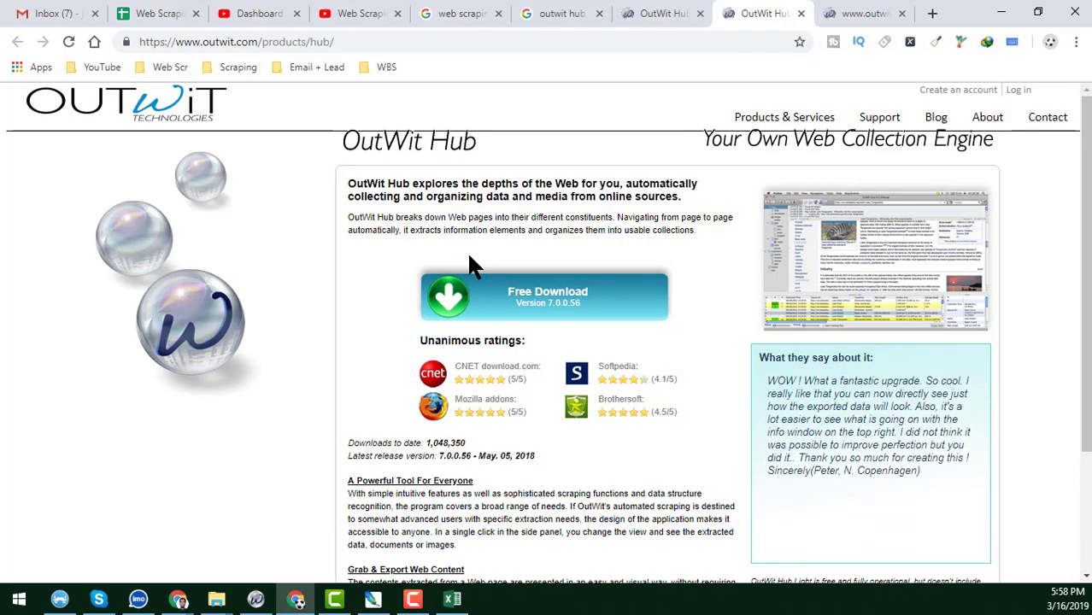
pyautogui.click(256, 600)
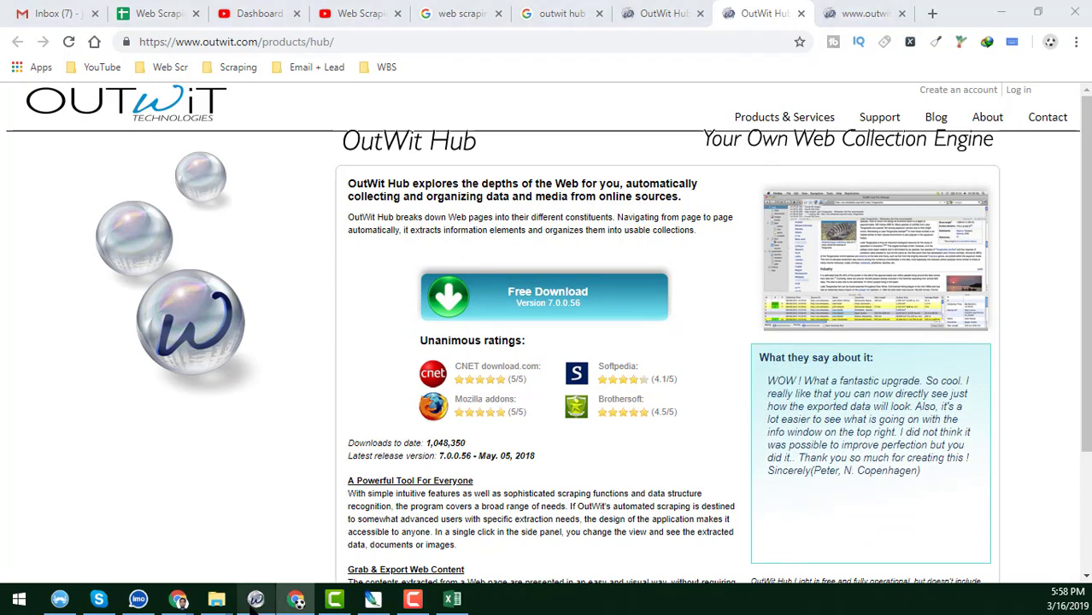